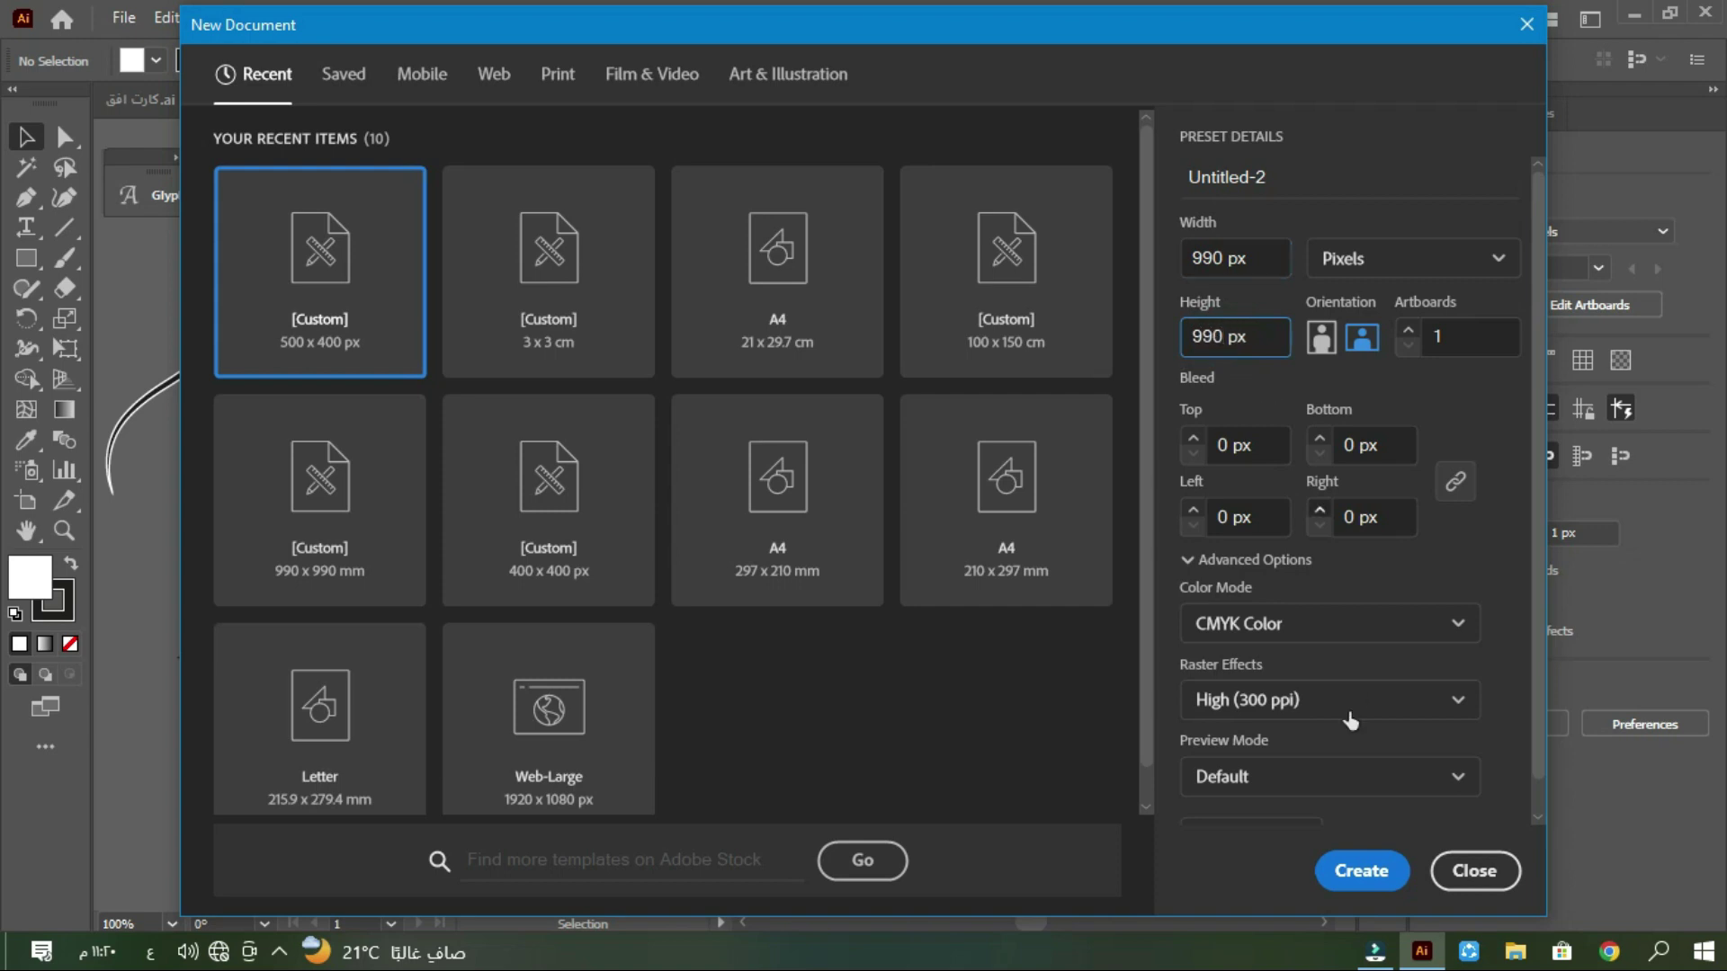
Step: Create the 990 x 990 px CMYK document and cover its artboard with a rectangle filled in cyan blue
click(1361, 870)
click(31, 262)
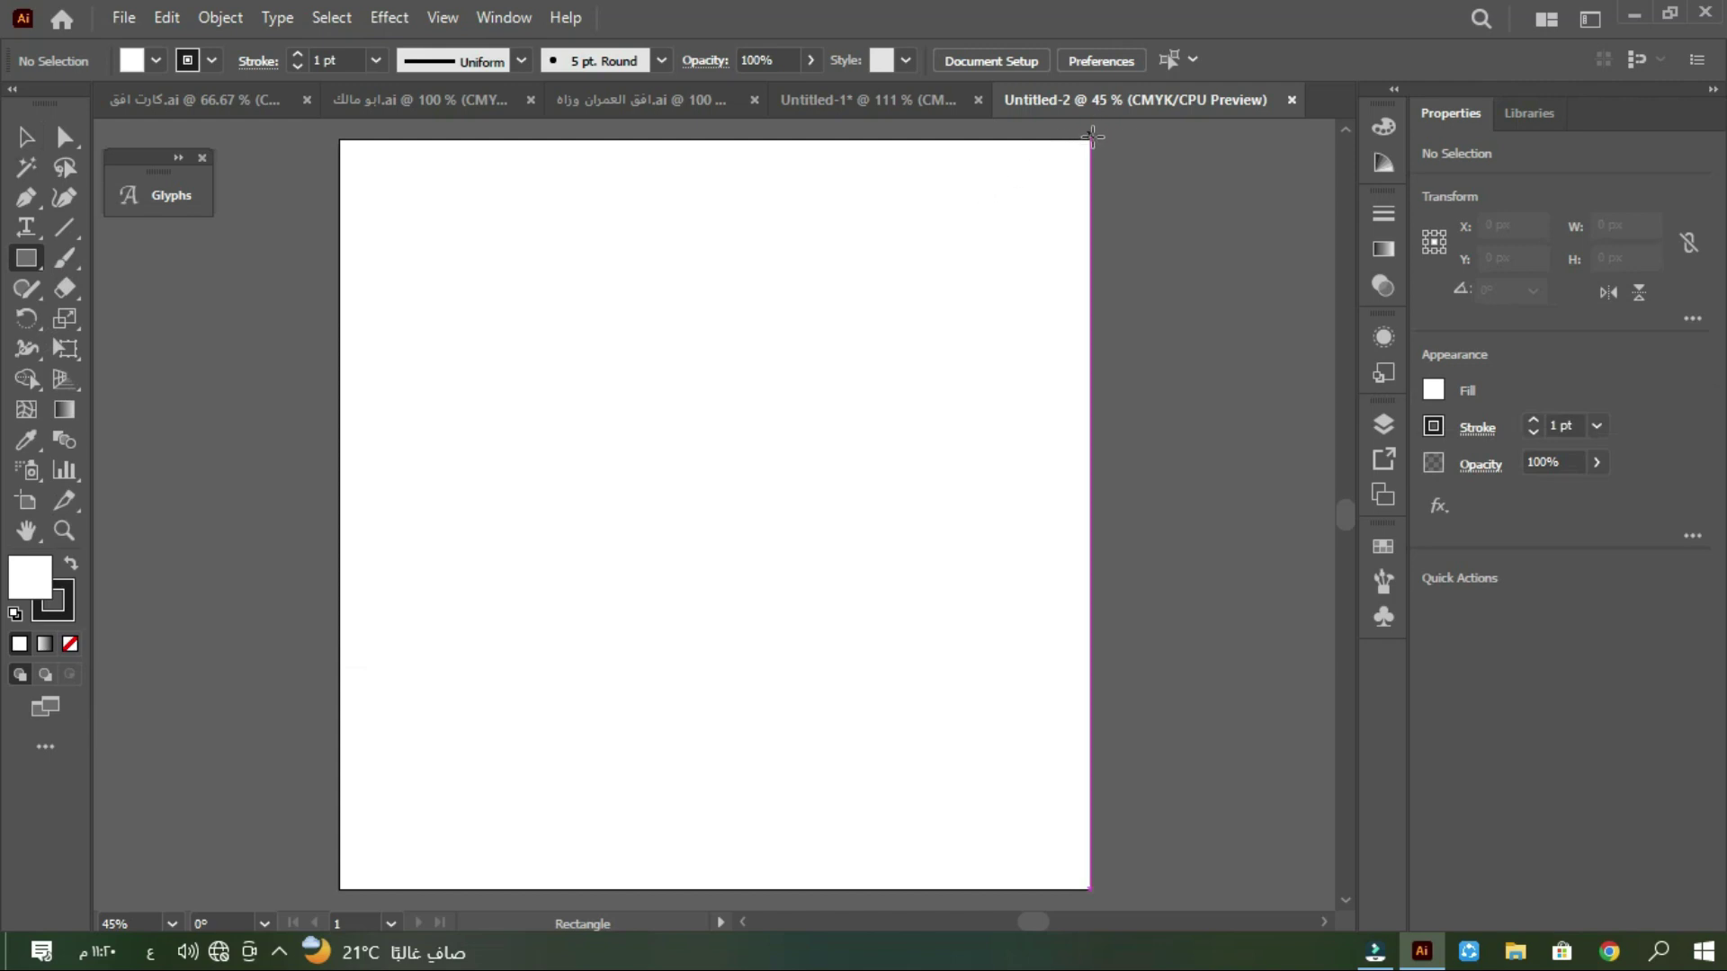
drag(1090, 138, 338, 889)
click(157, 59)
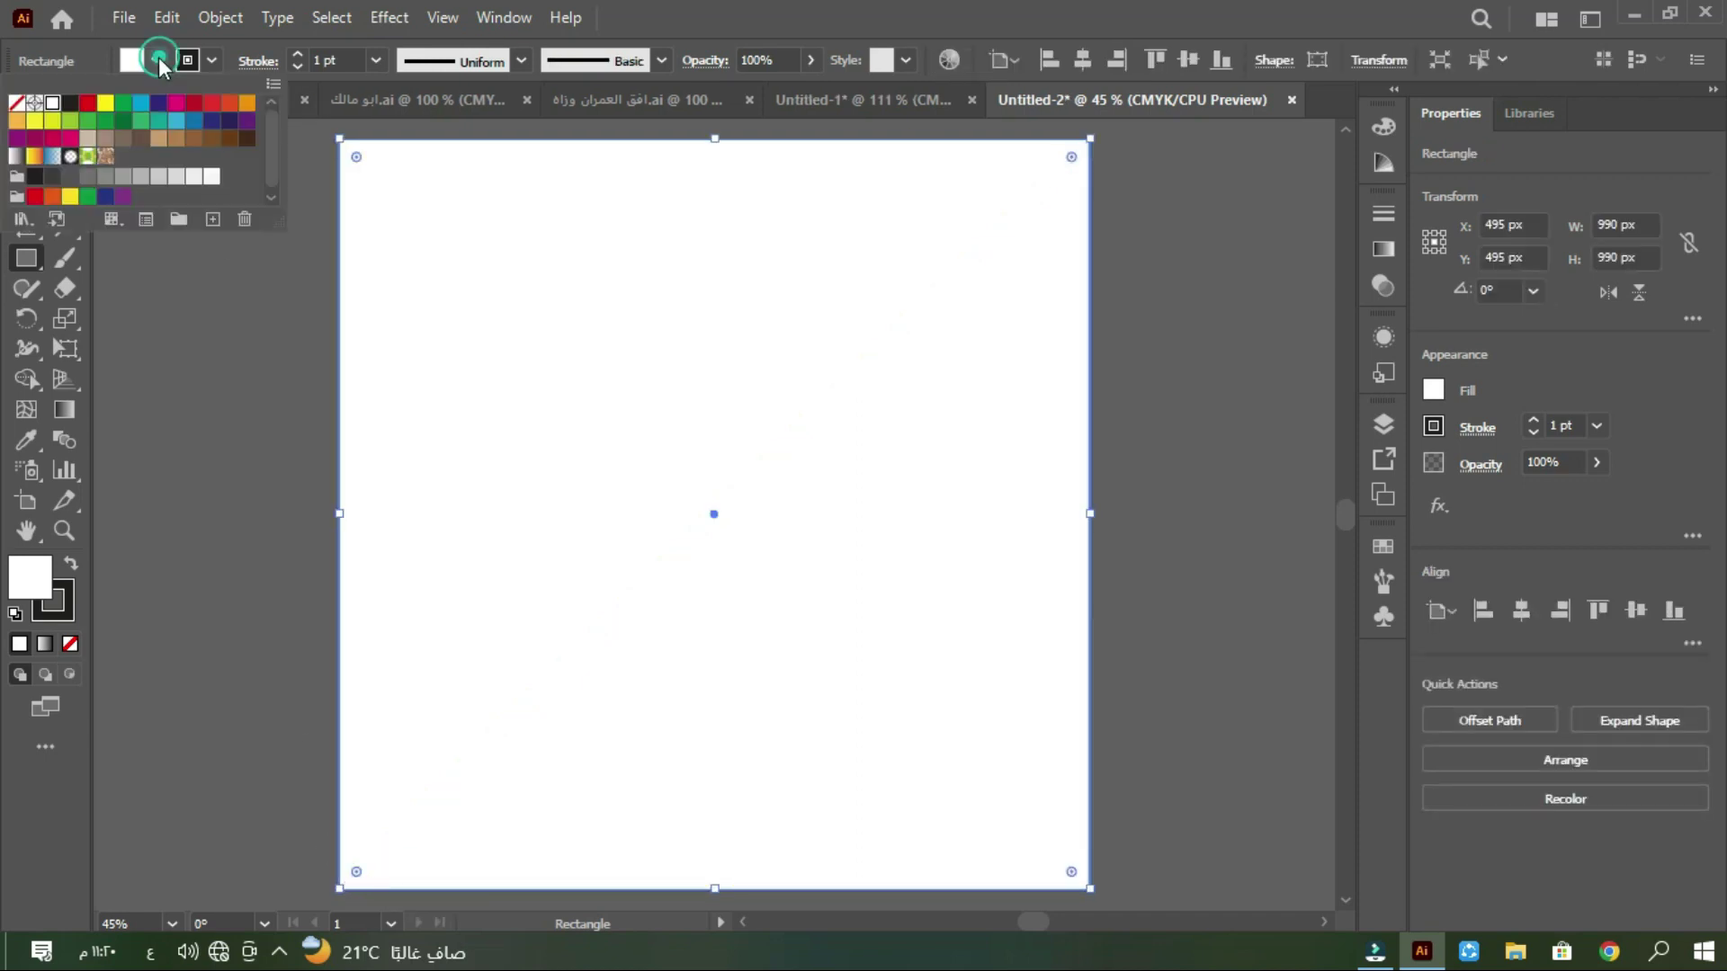
click(139, 106)
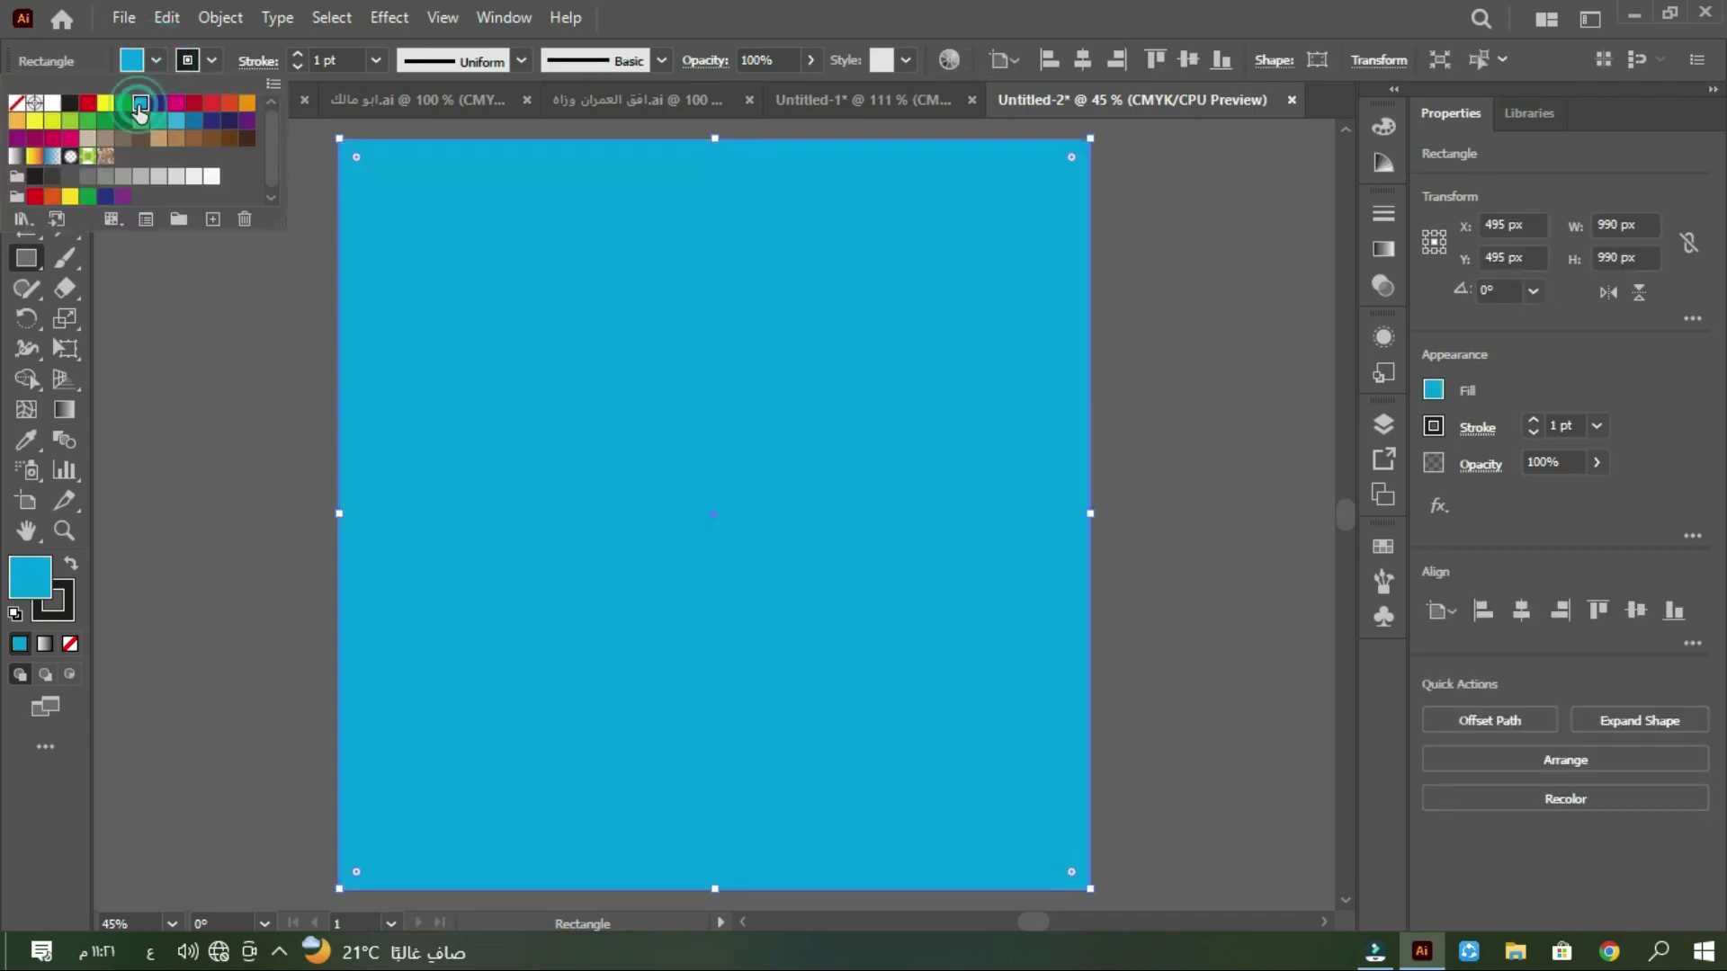
Step: Start Split Into Grid on the blue rectangle, with 20 rows and 20 columns
click(221, 17)
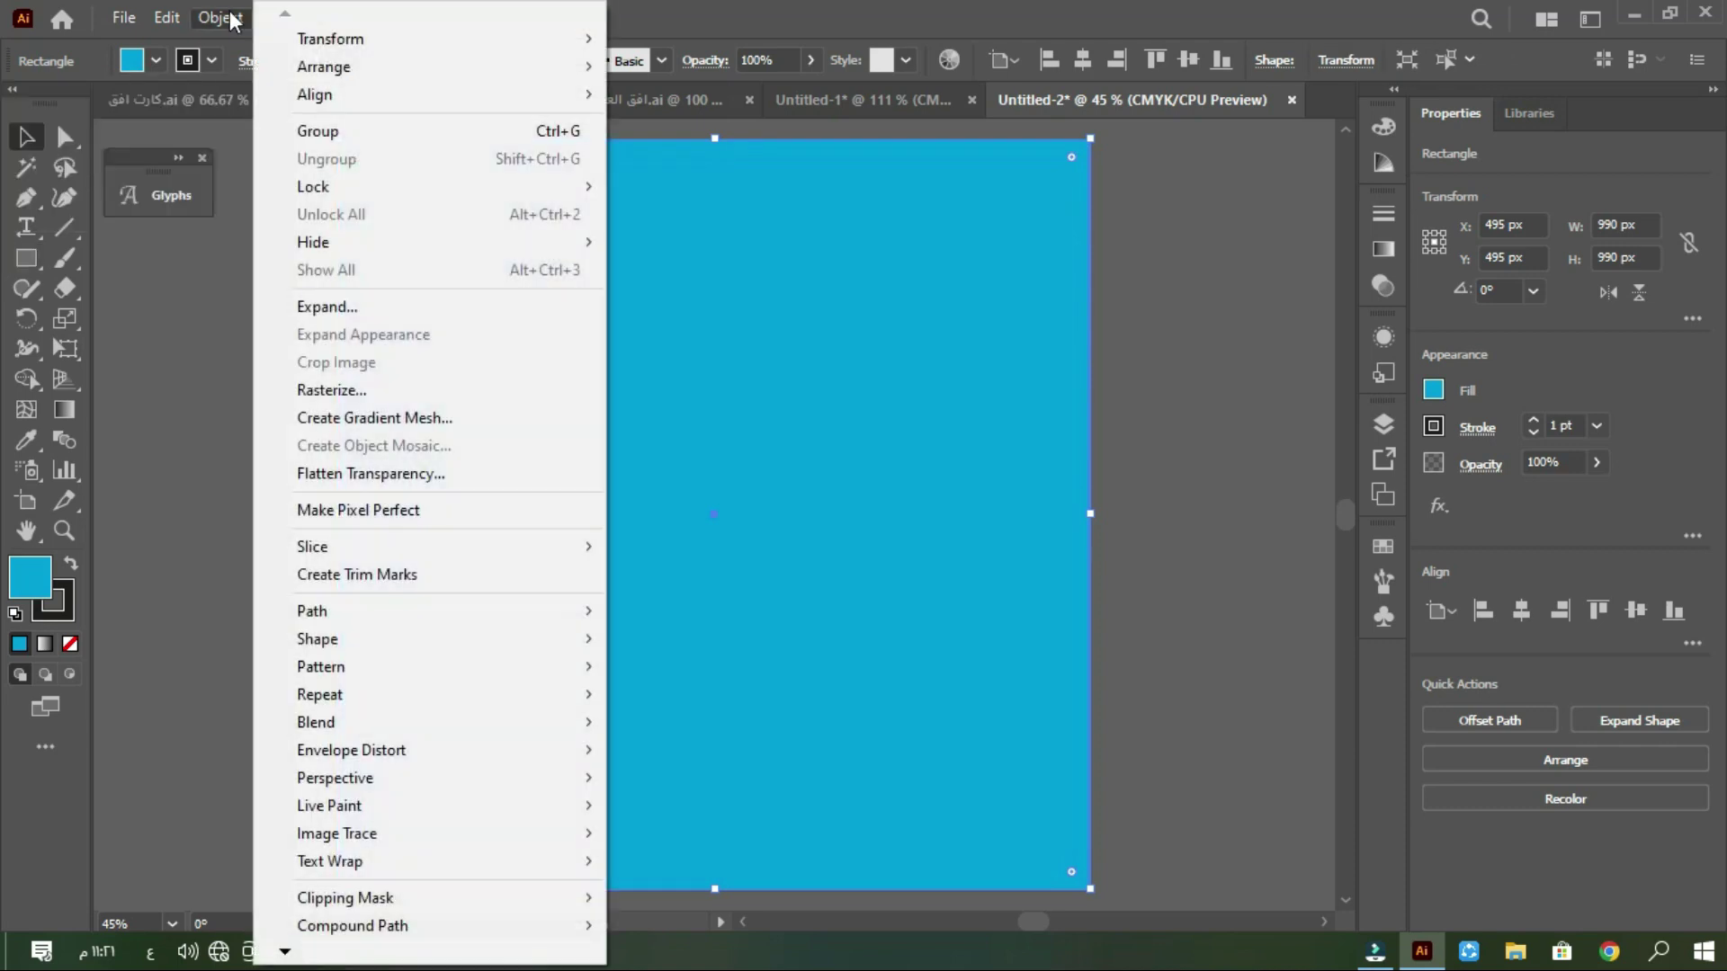
mouse_move(360, 617)
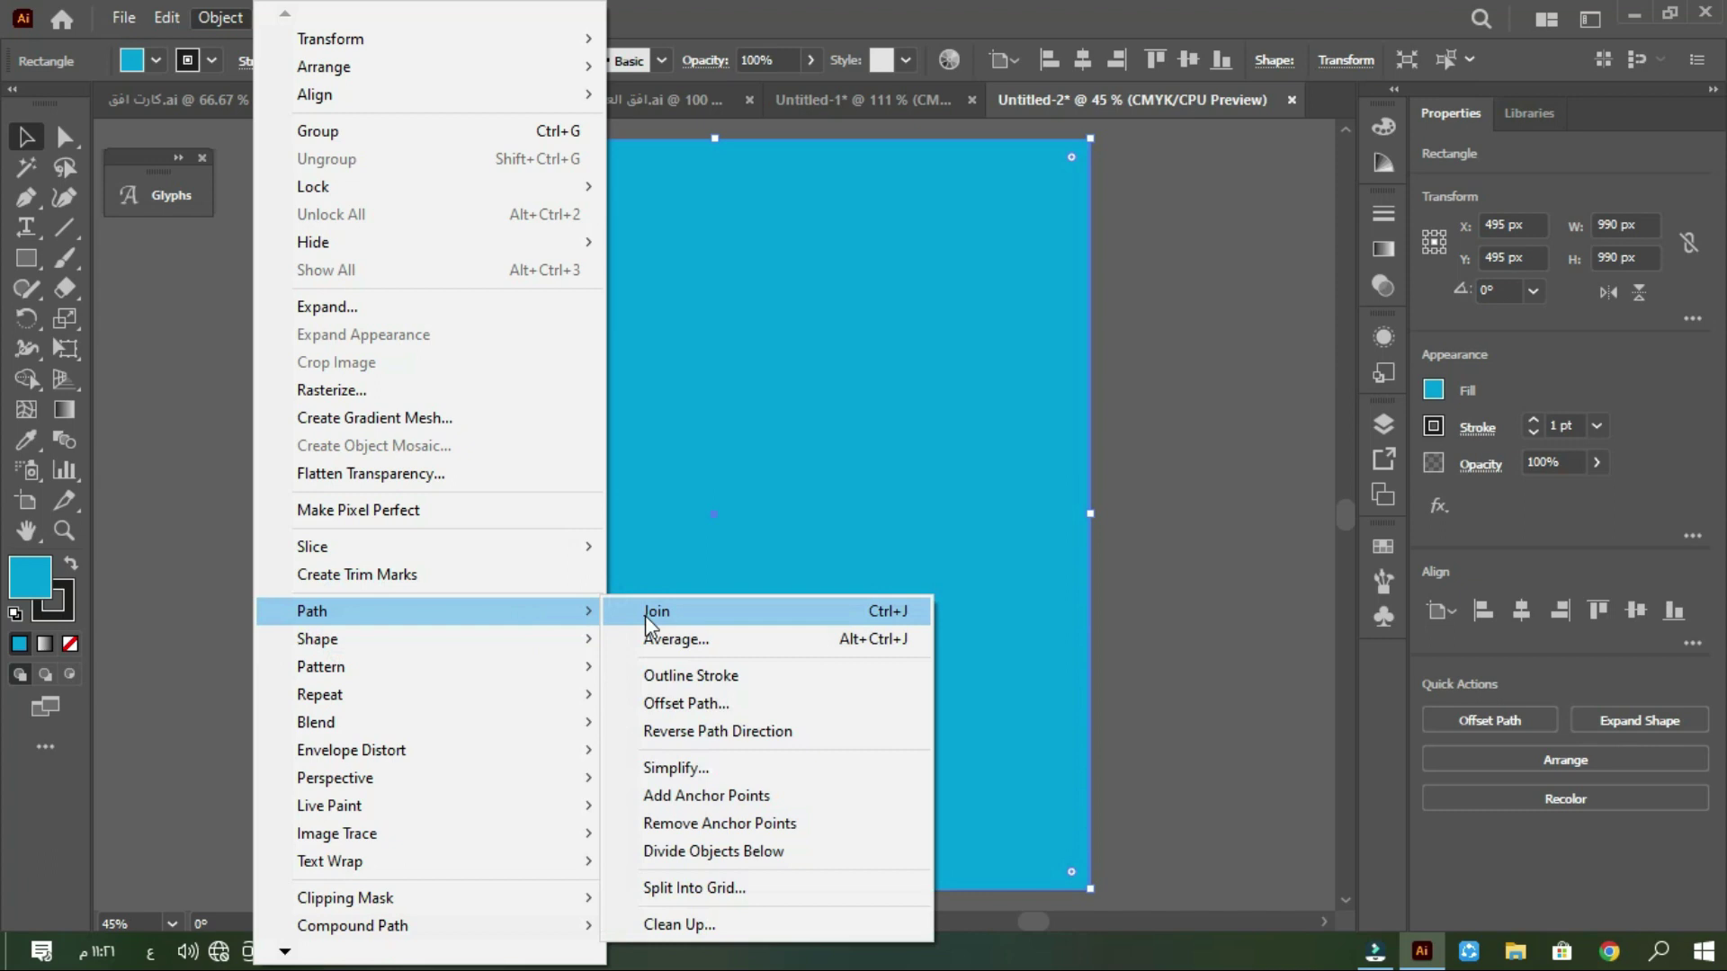
click(724, 888)
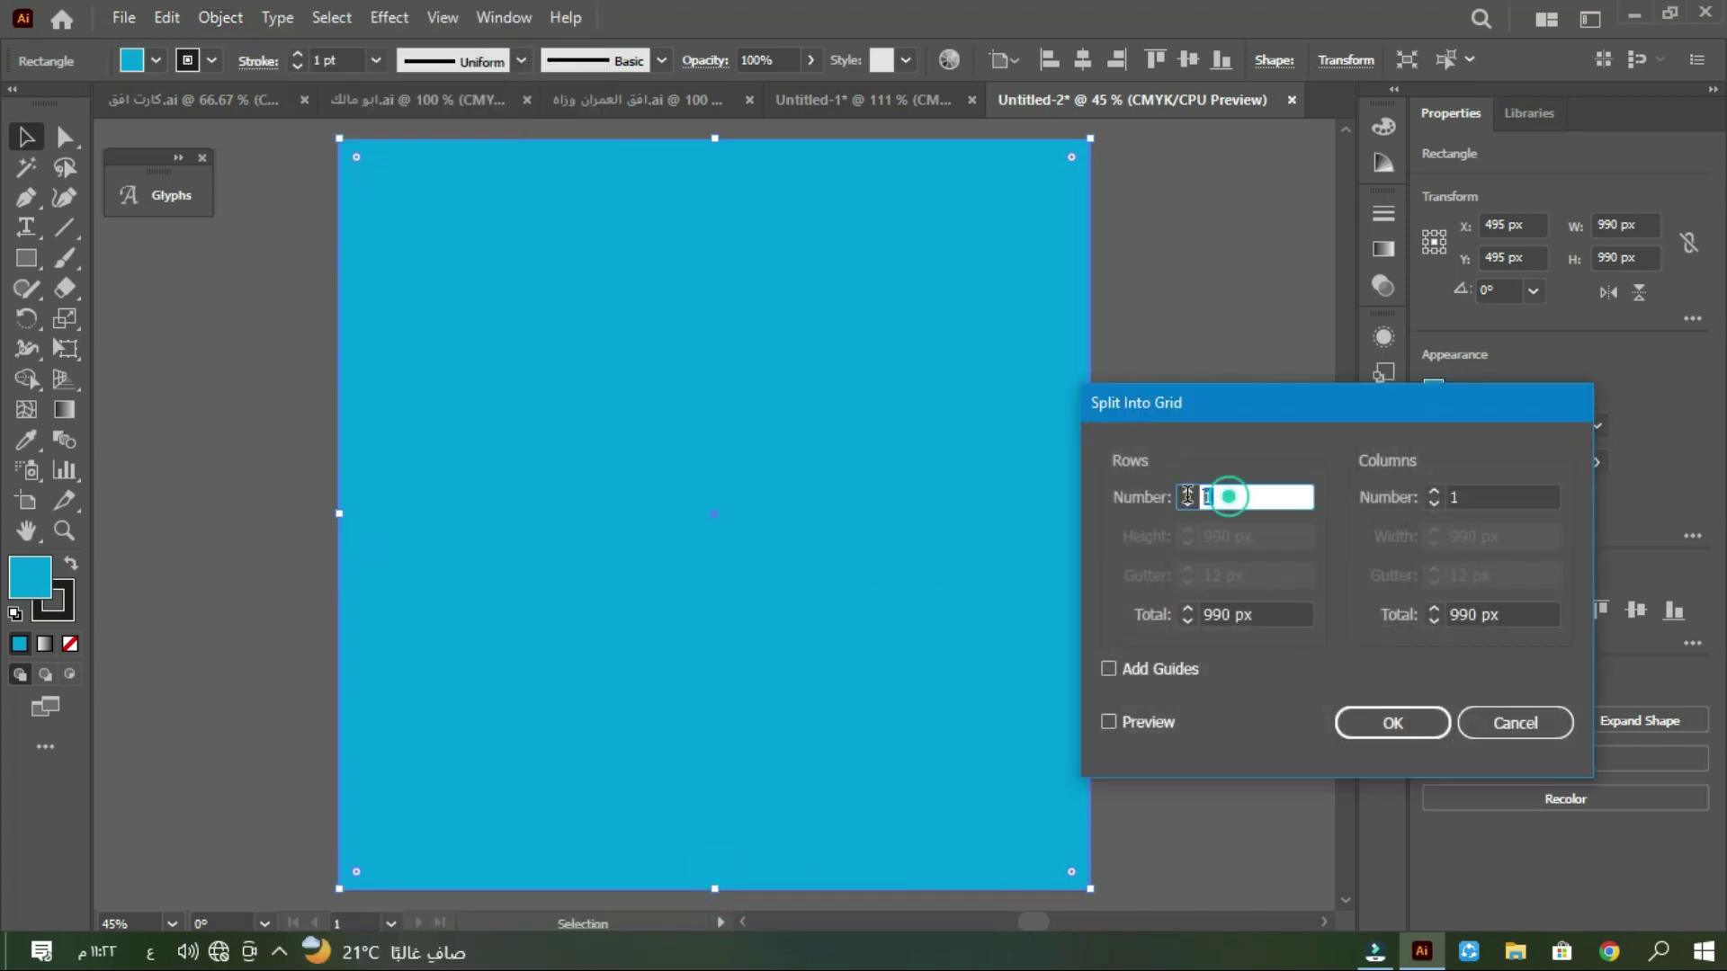
text(20)
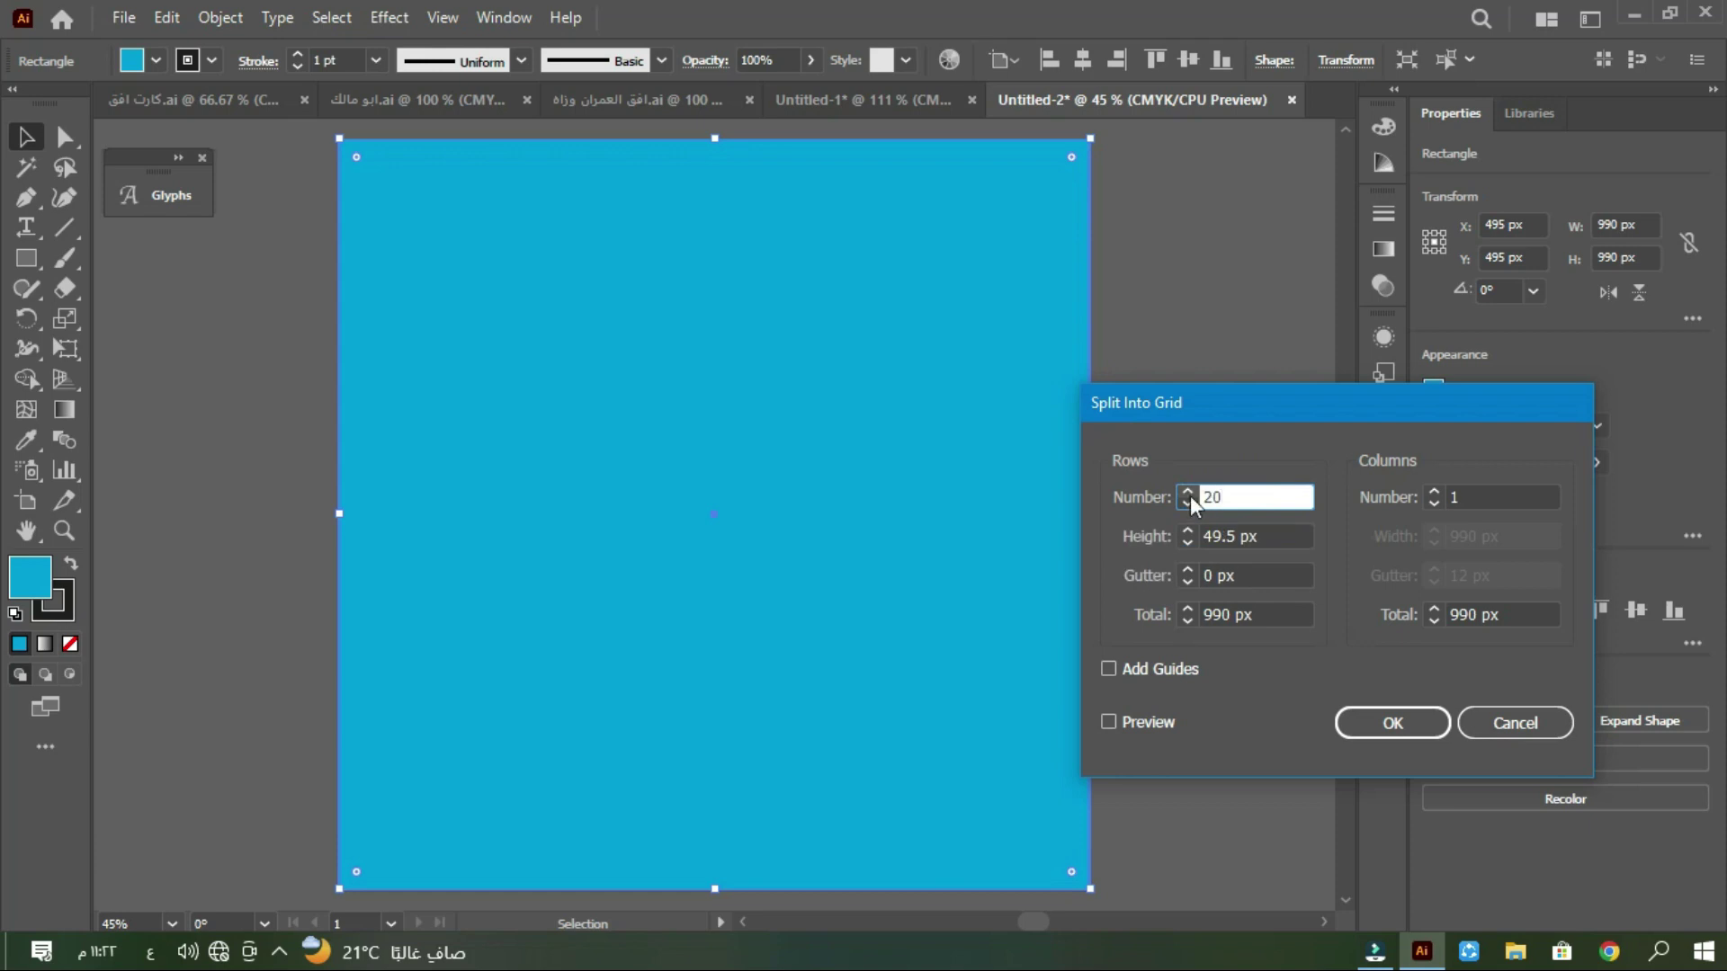
click(1479, 496)
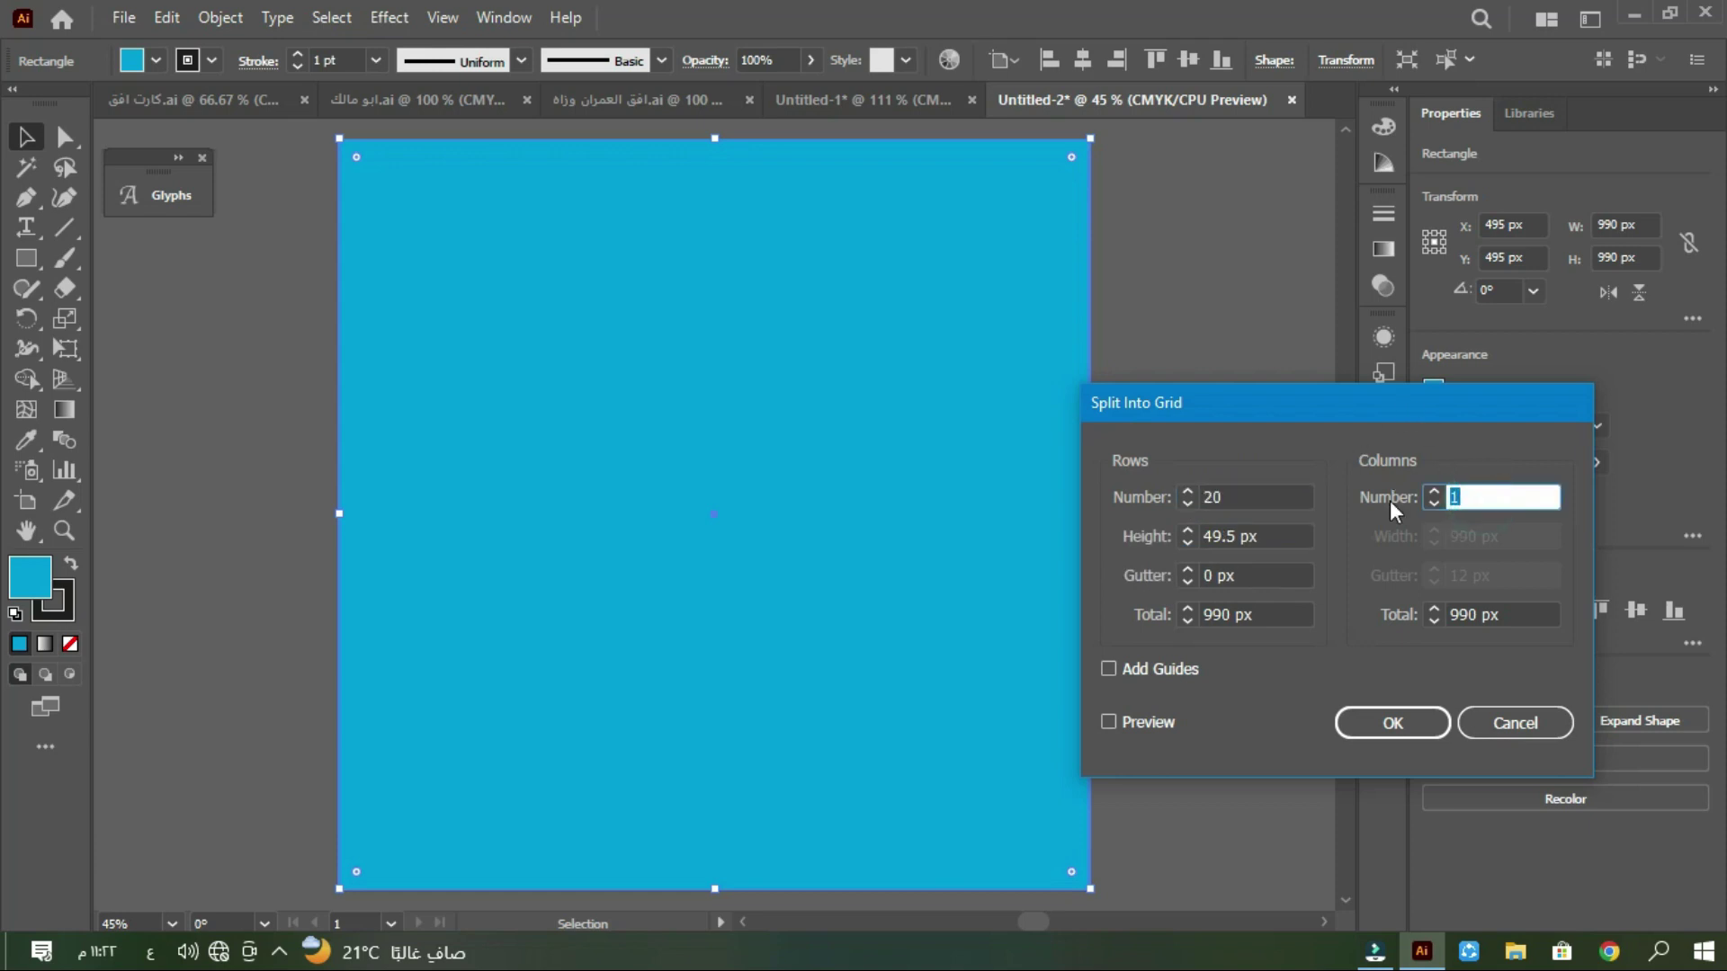
text(20)
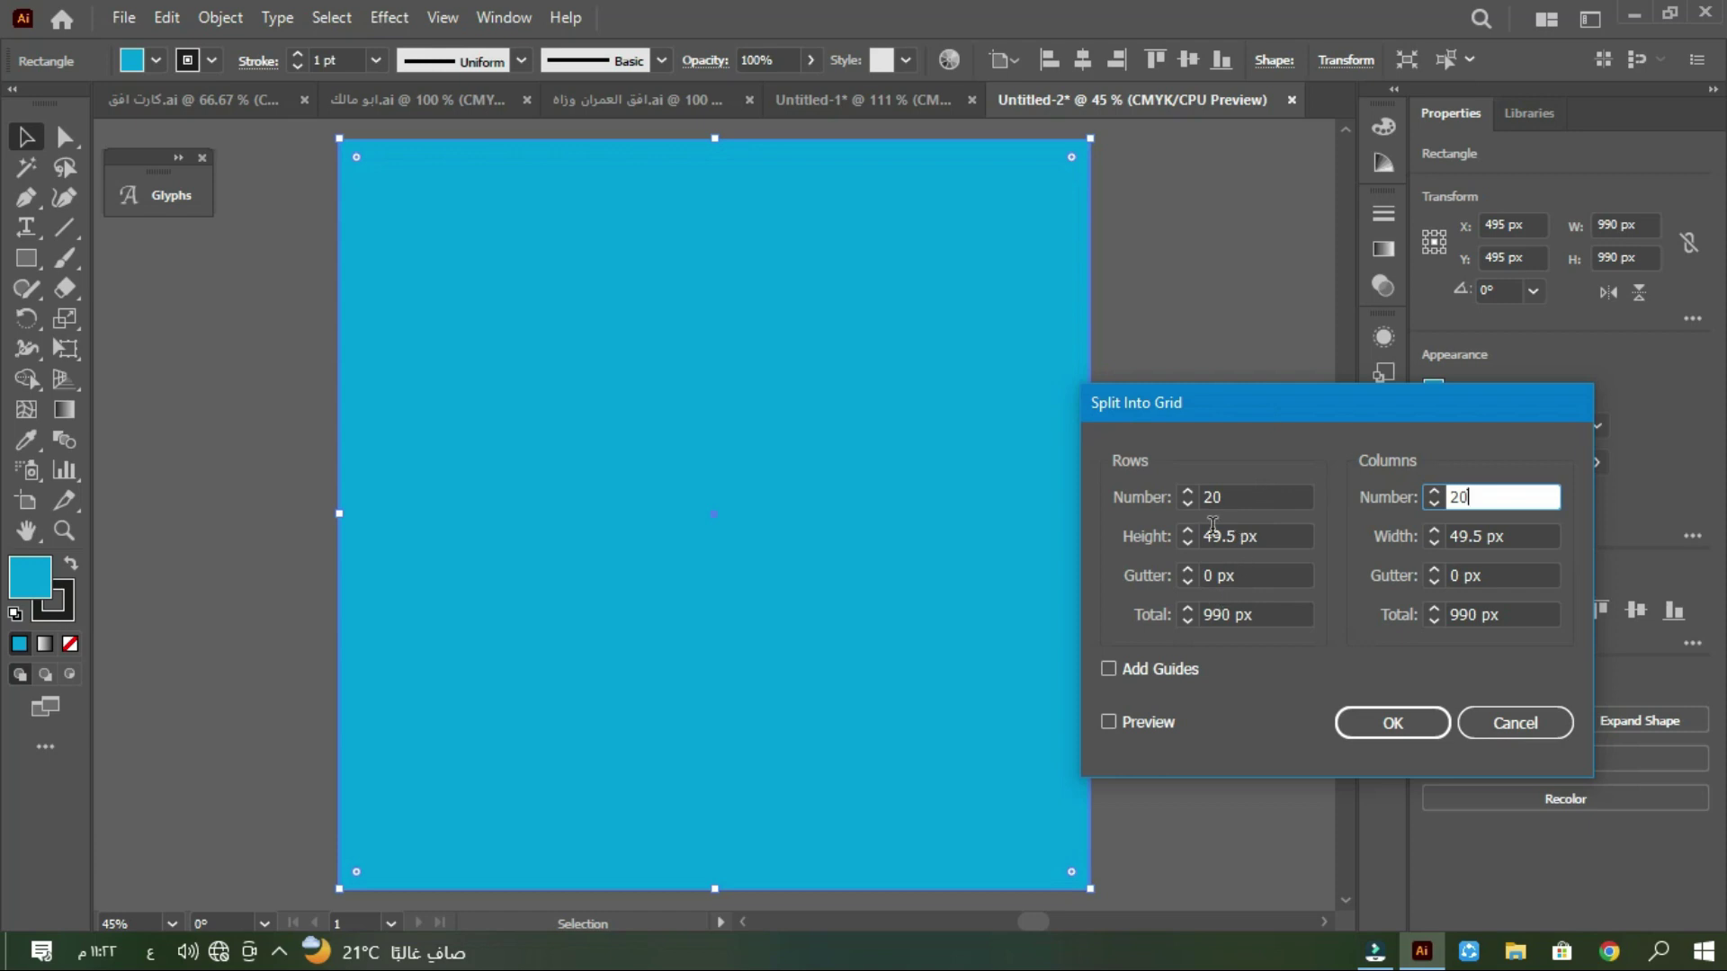
Step: Set the row height and column width to 40 px, preview the grid, add guides and apply the split
drag(1239, 536, 1187, 536)
text(40 px)
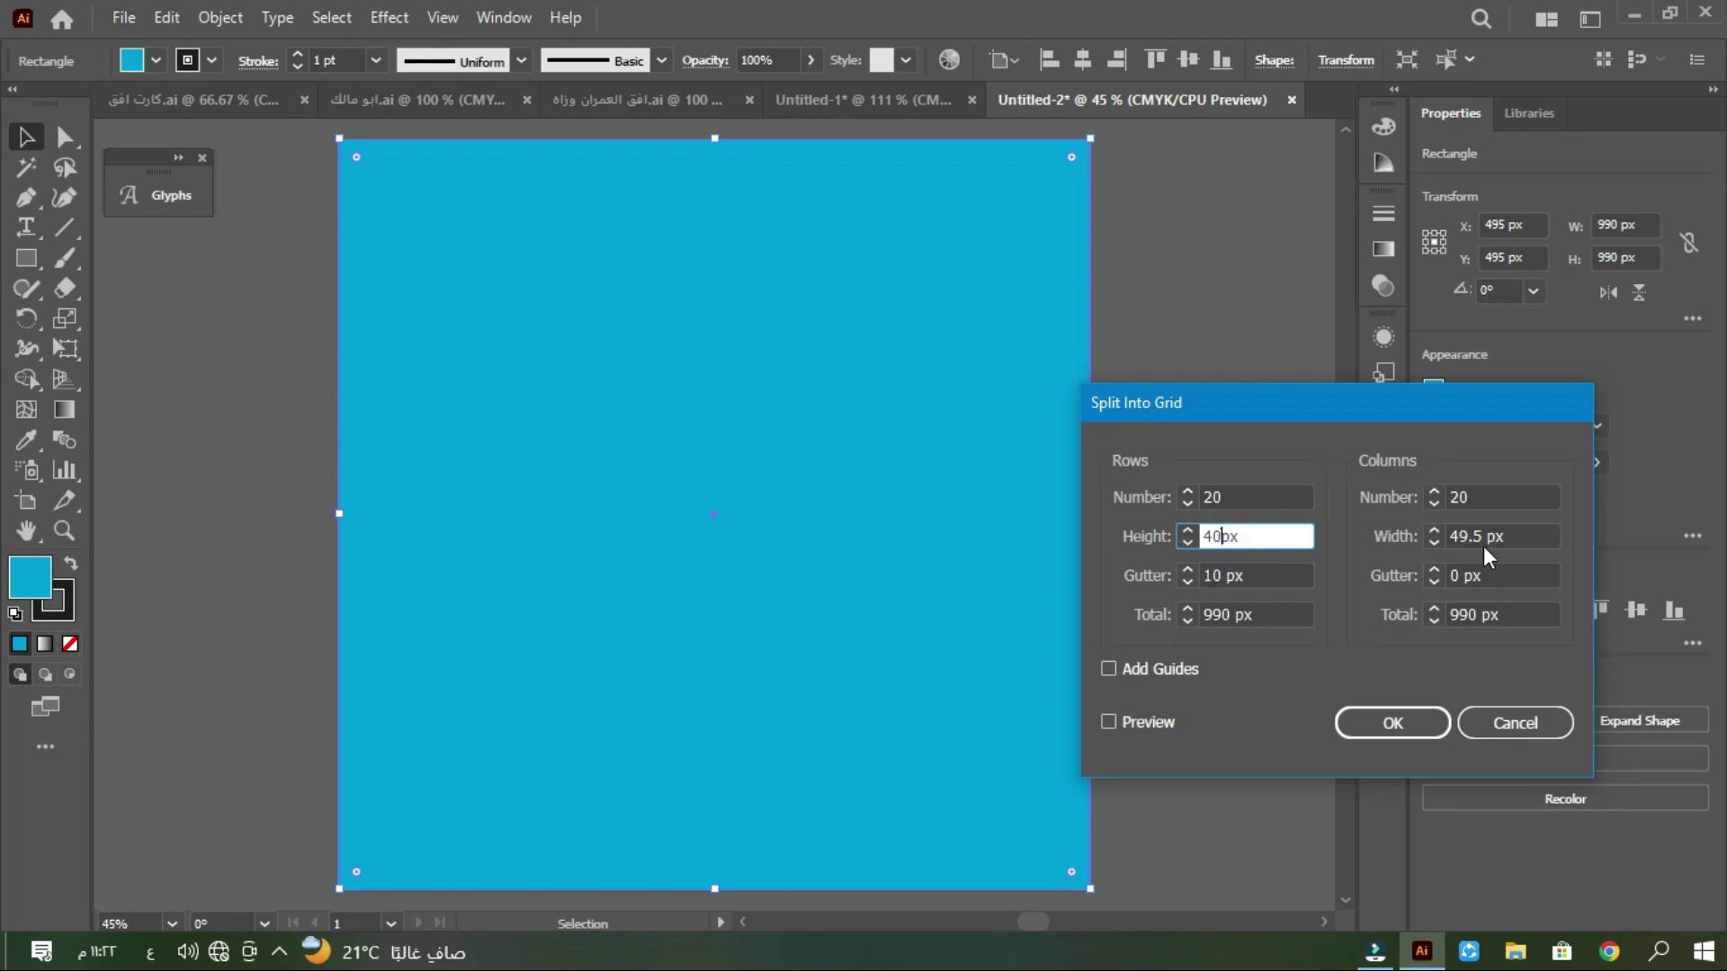
drag(1488, 536, 1392, 544)
text(40)
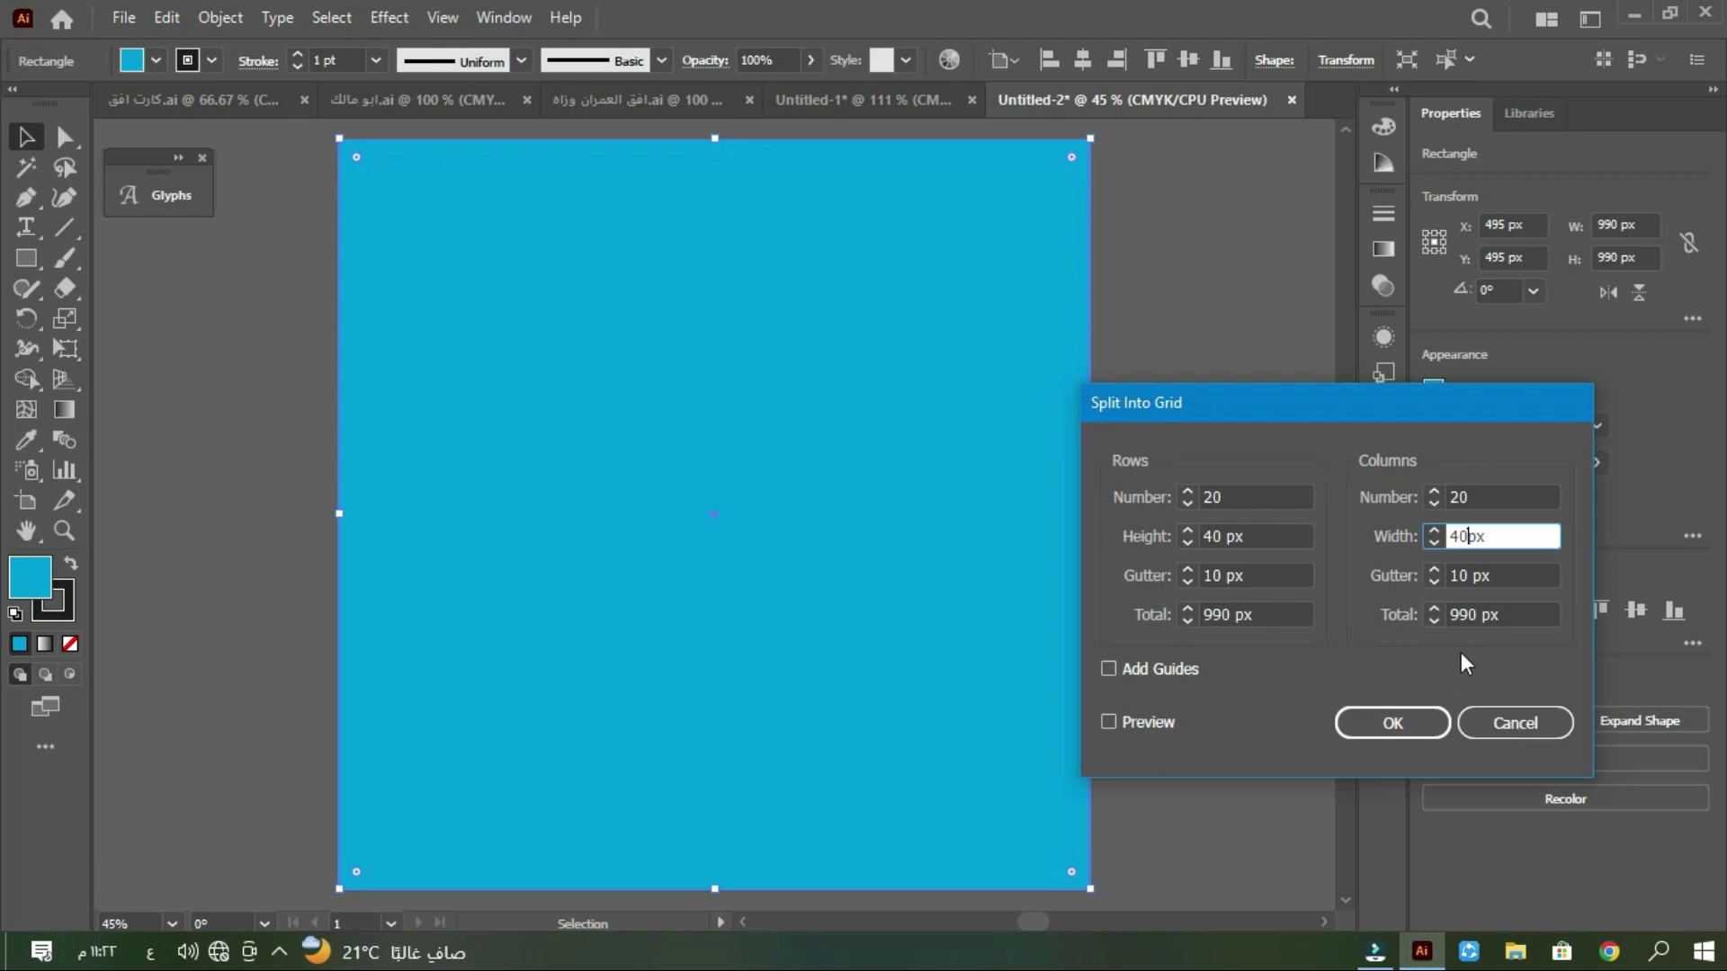
click(1109, 722)
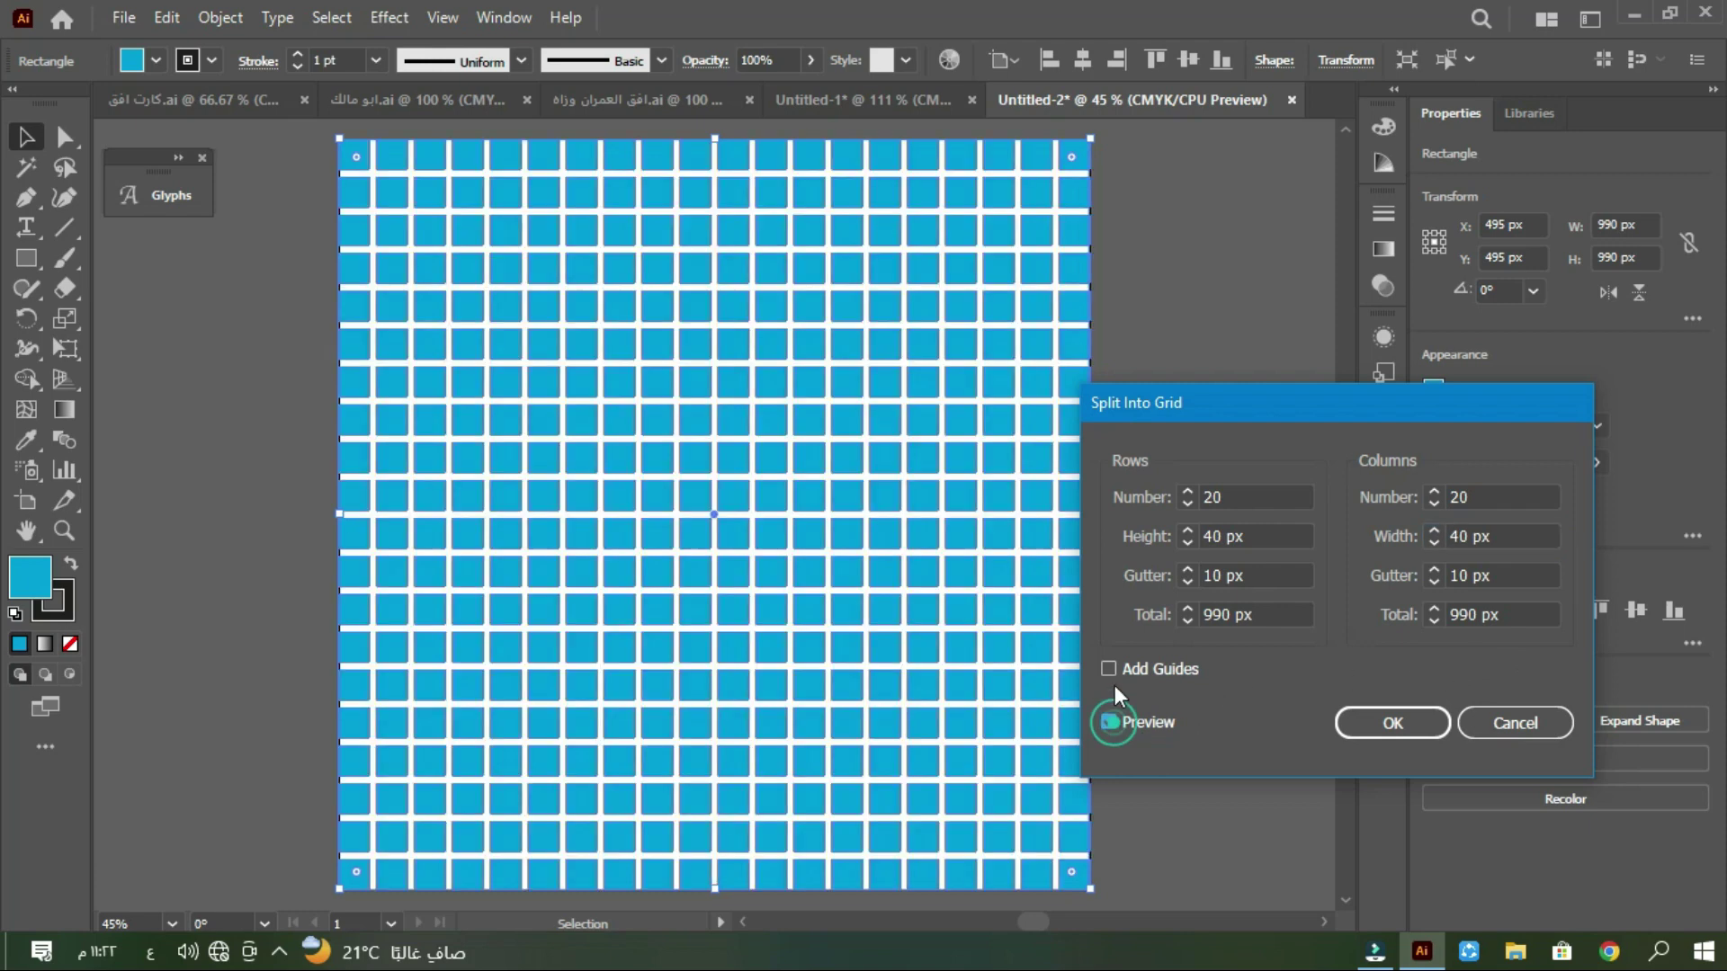
click(1111, 669)
key(Return)
Step: Select all the blue squares with the Magic Wand and lower their opacity to 26%
click(23, 175)
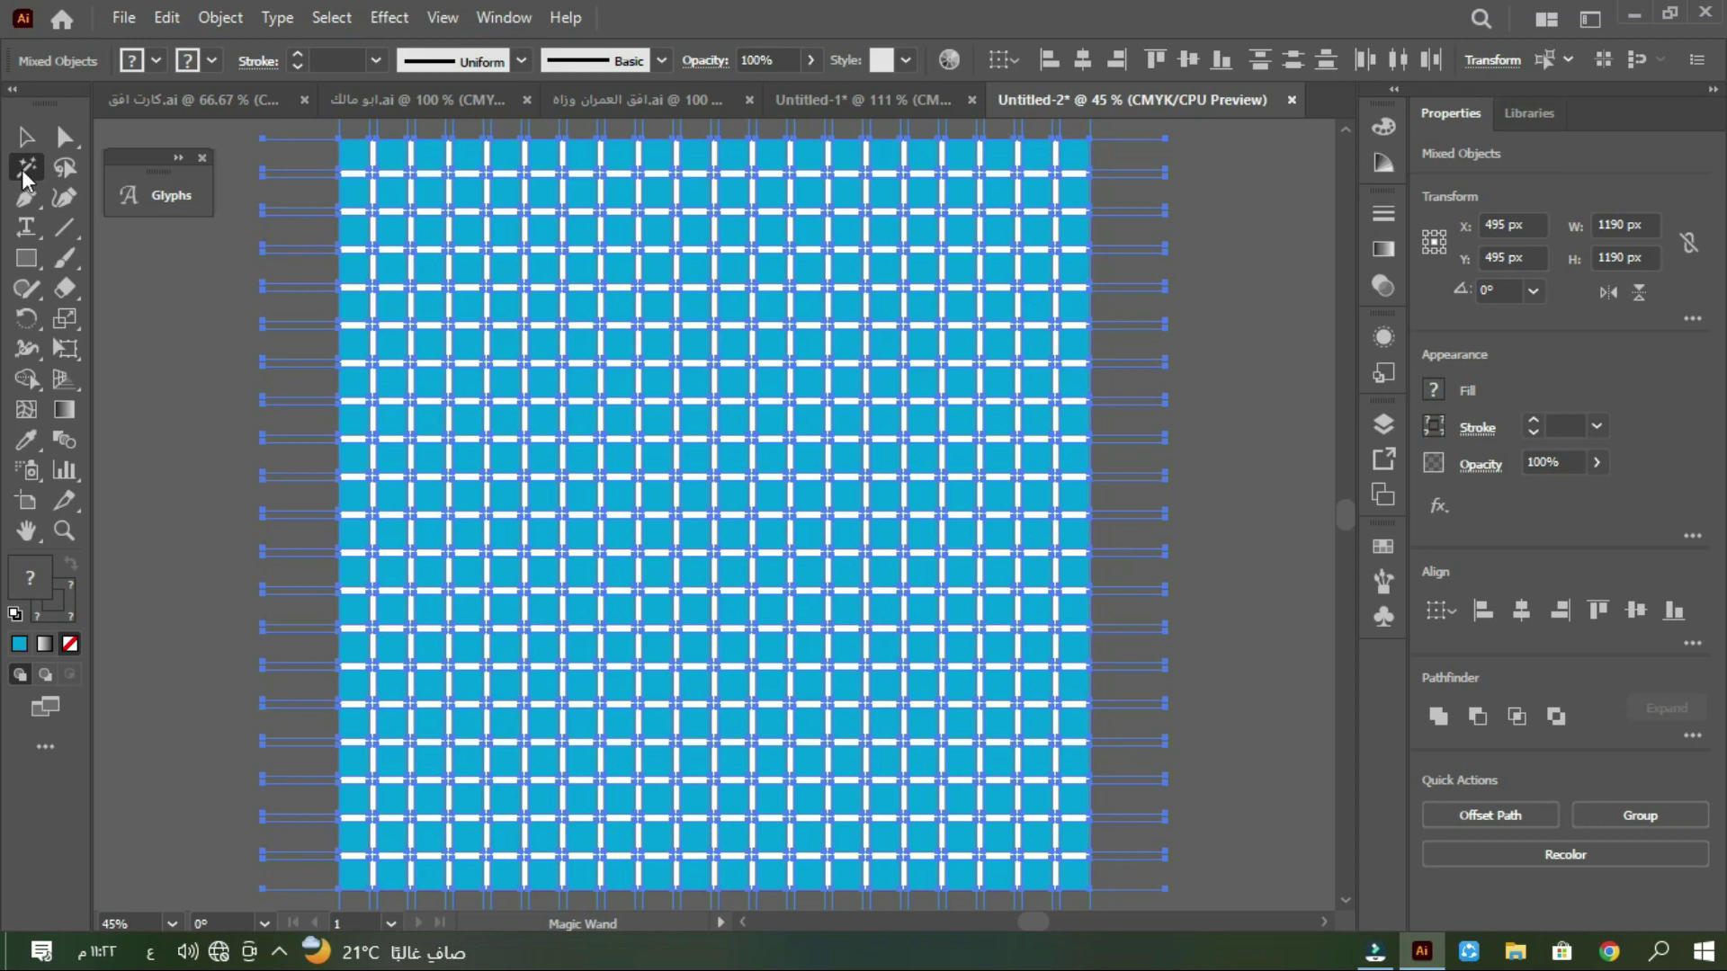
click(623, 274)
click(1597, 461)
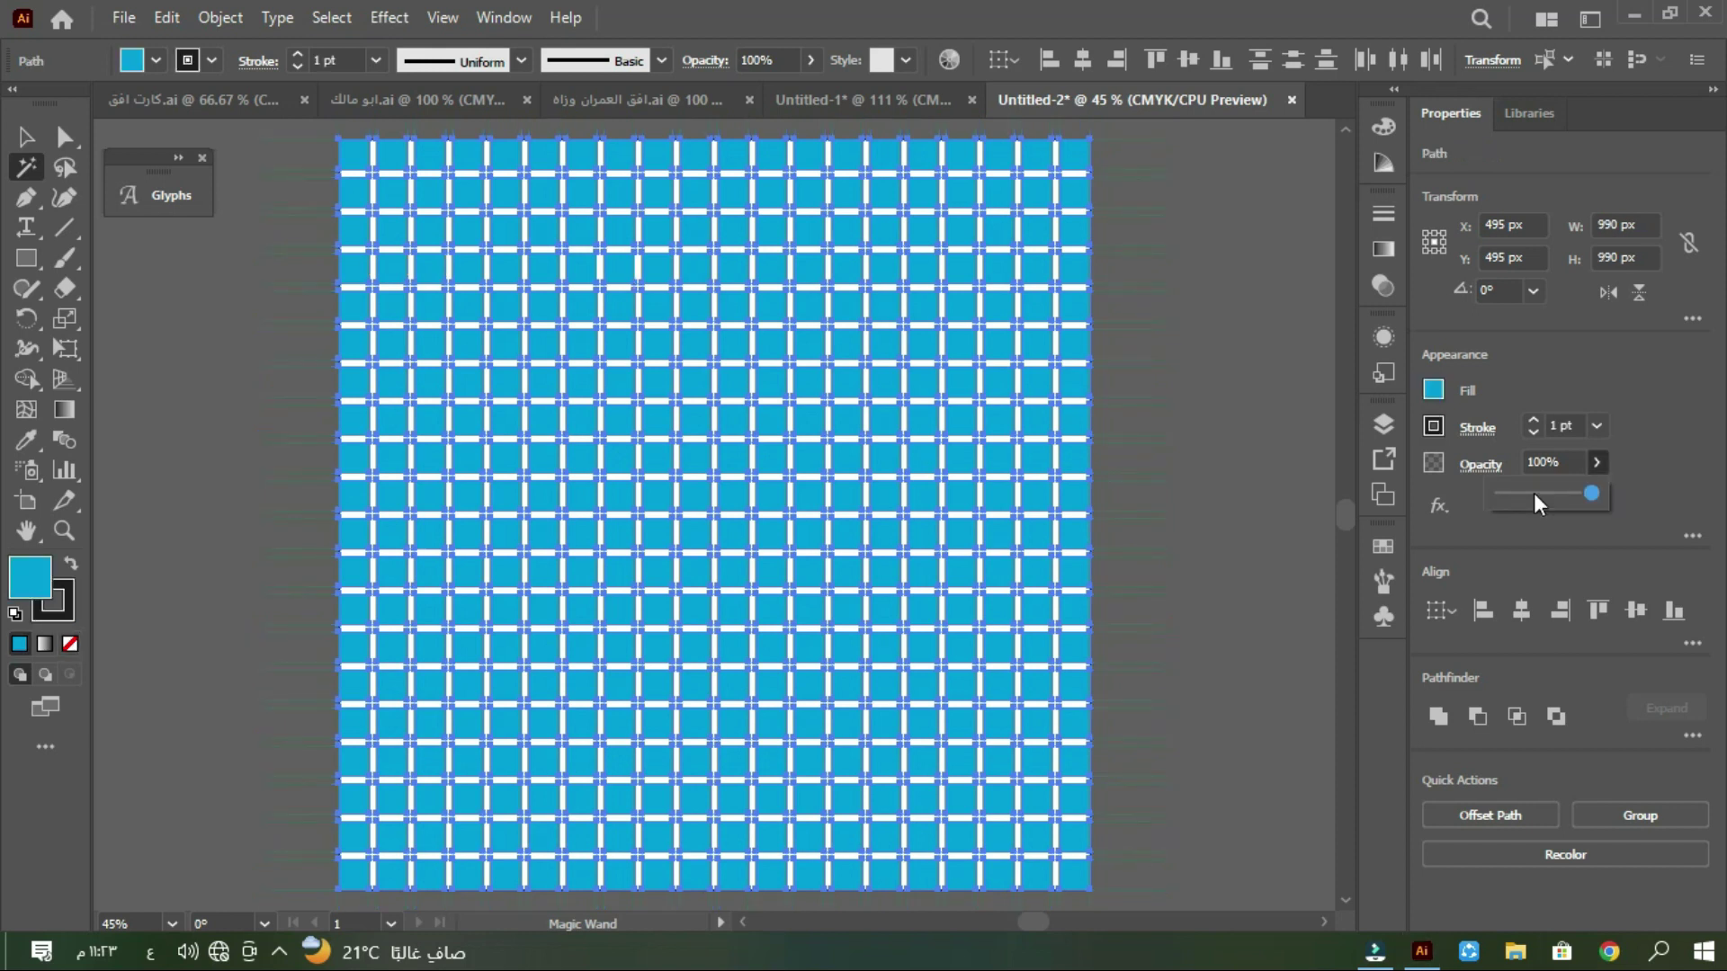
click(1530, 492)
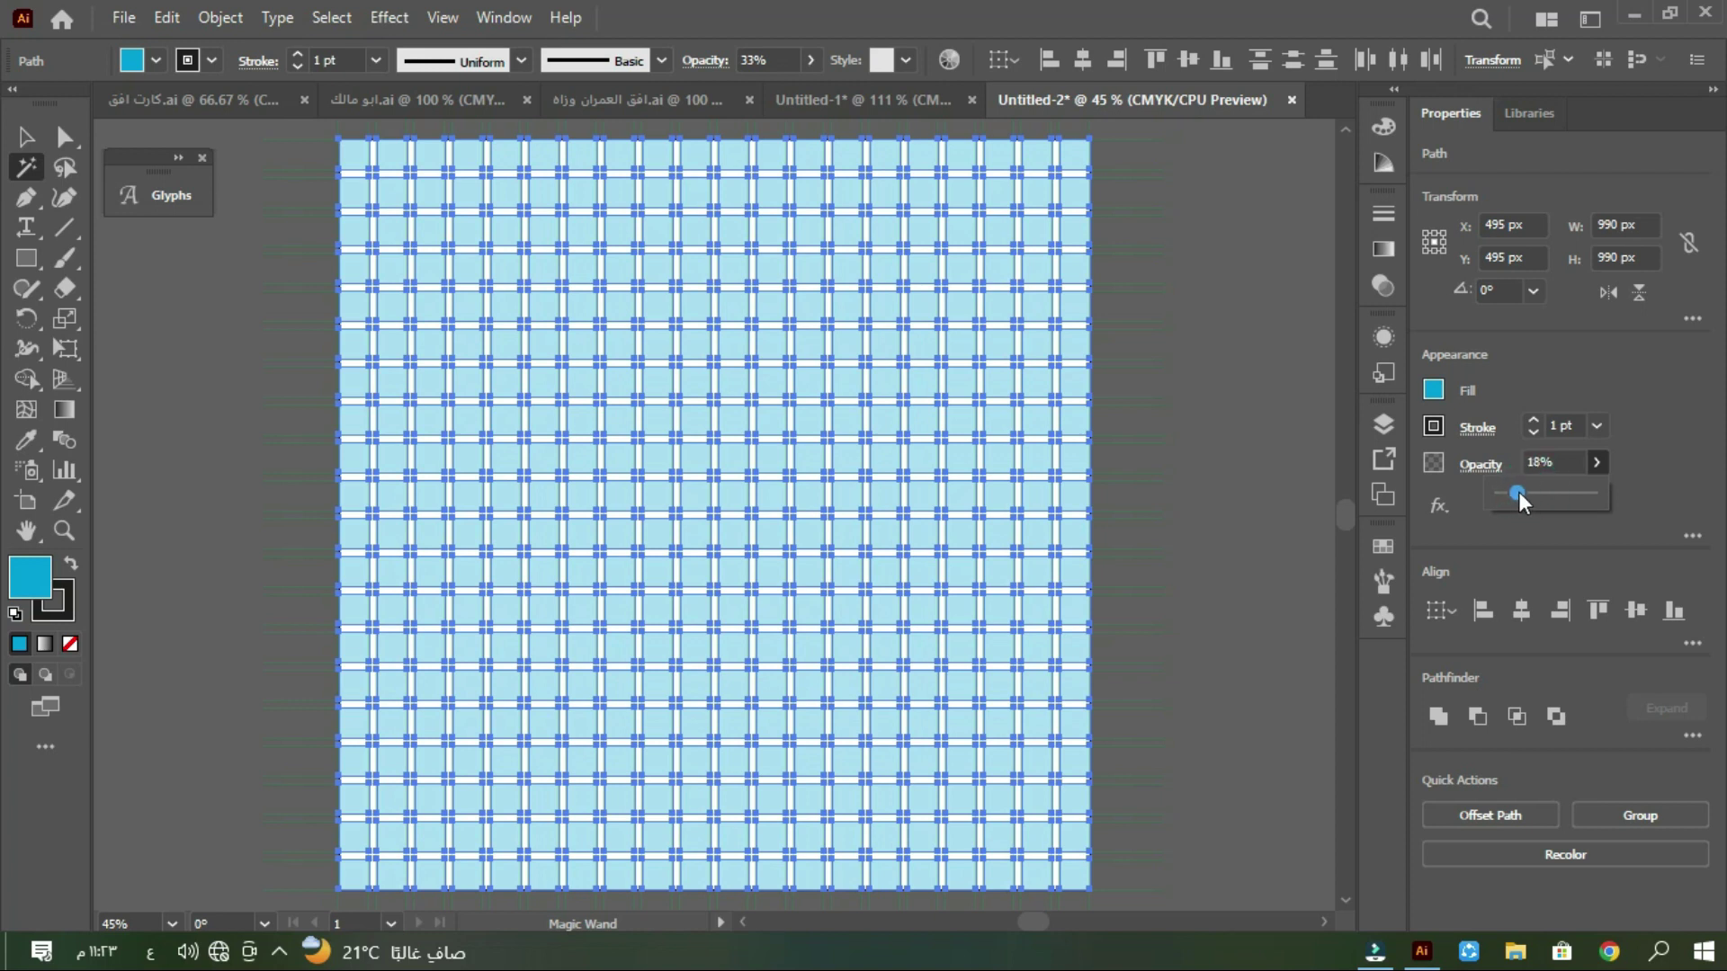
drag(1523, 493, 1527, 493)
Step: Lock the selected blue squares and begin saving the document with Save As
click(221, 17)
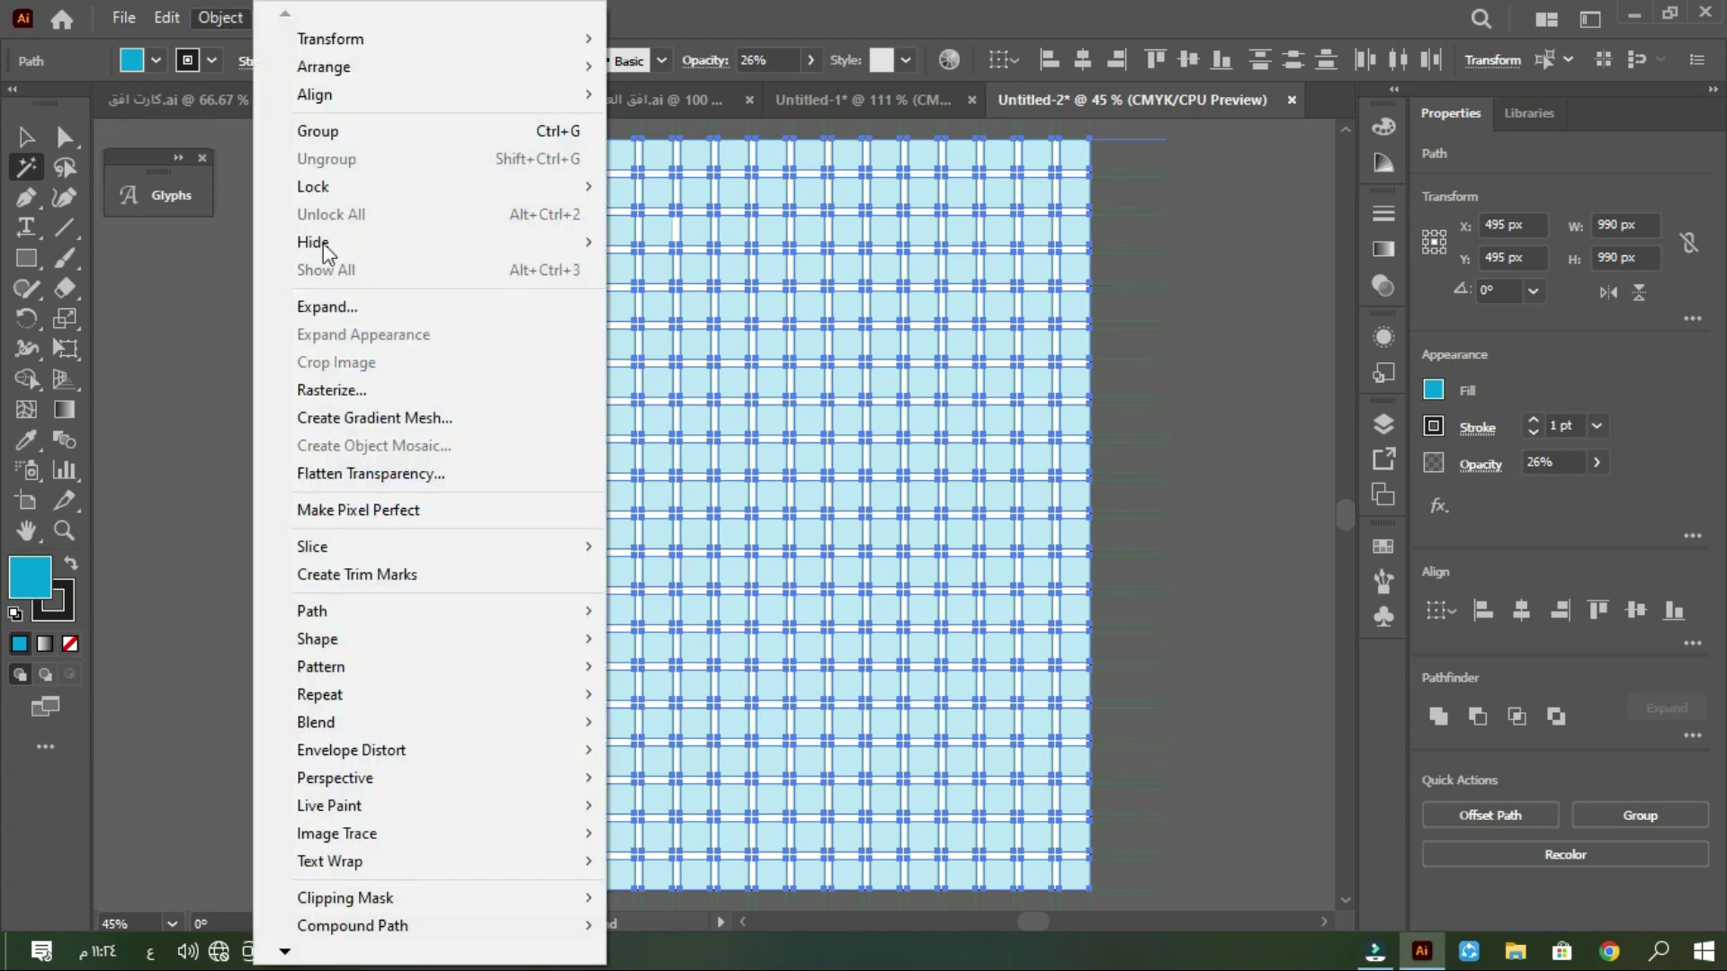
mouse_move(508, 187)
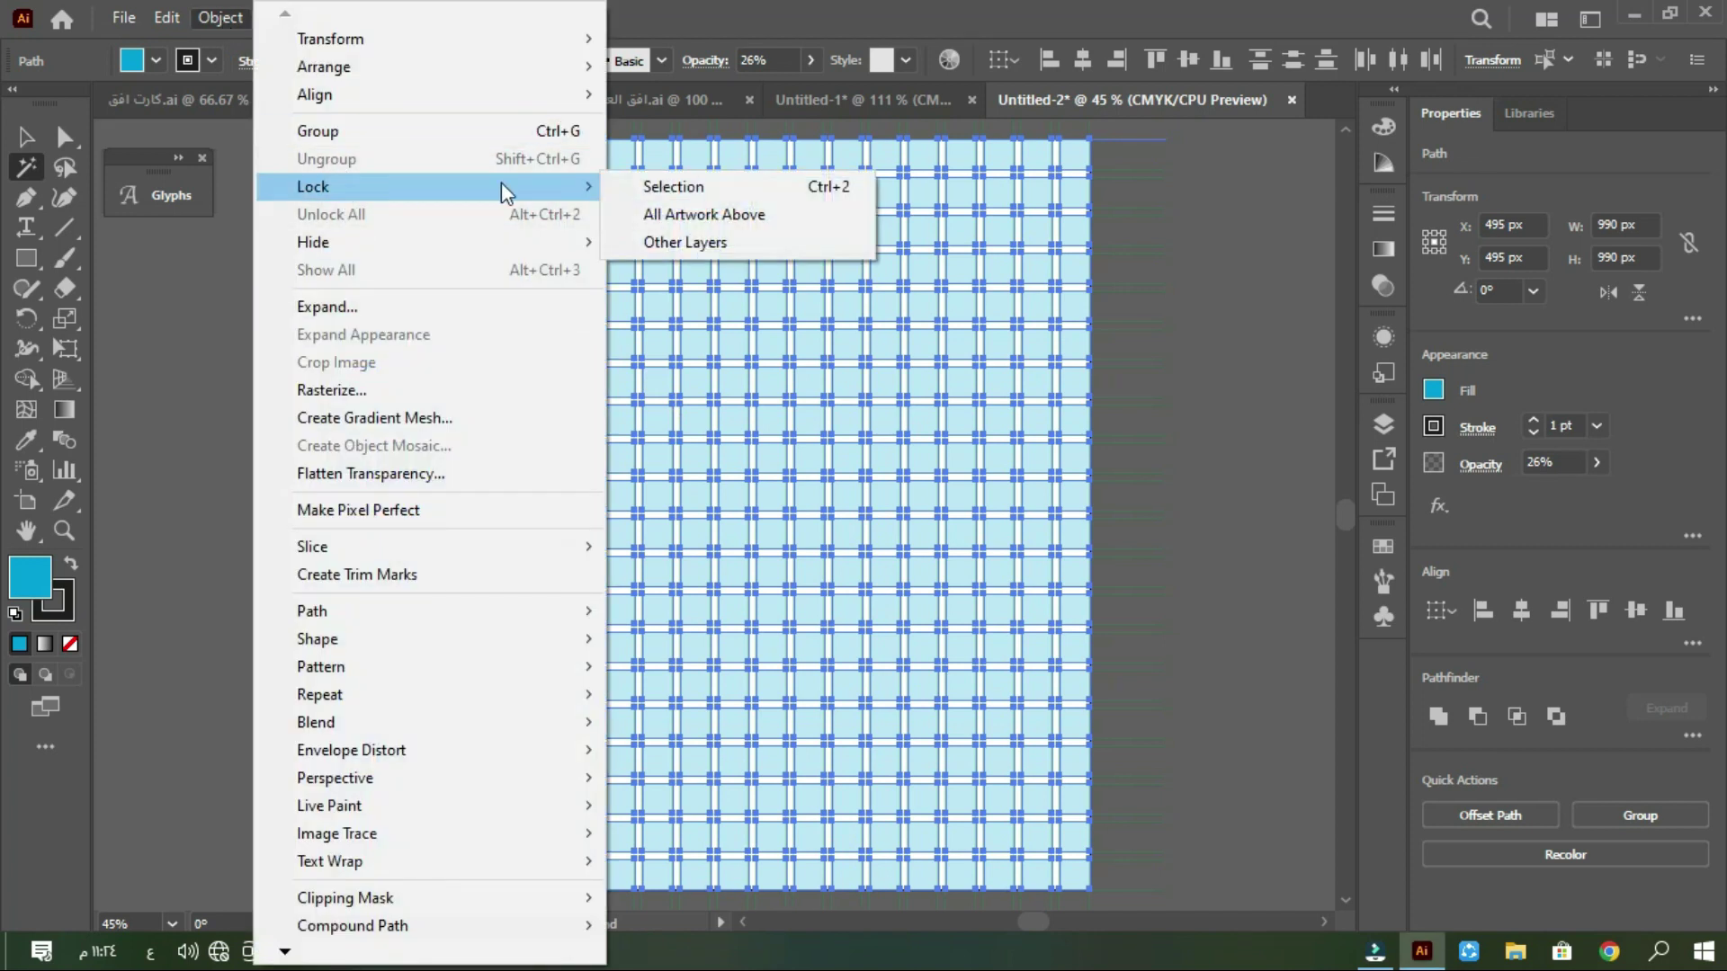
click(737, 188)
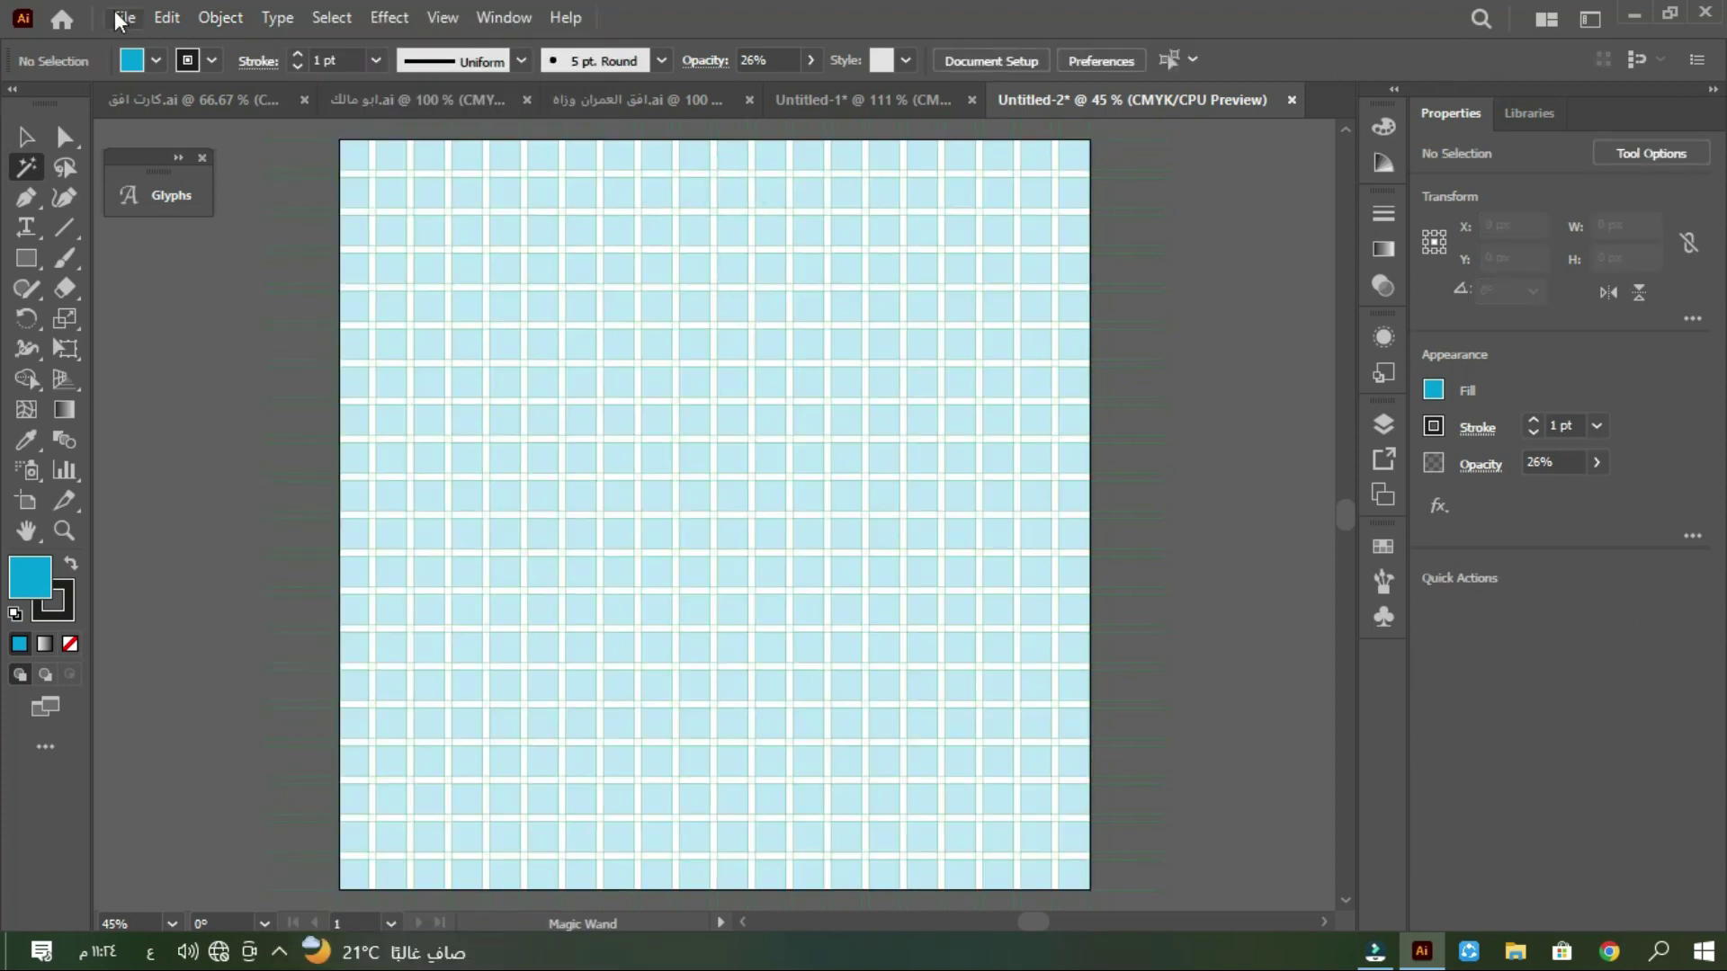
click(121, 18)
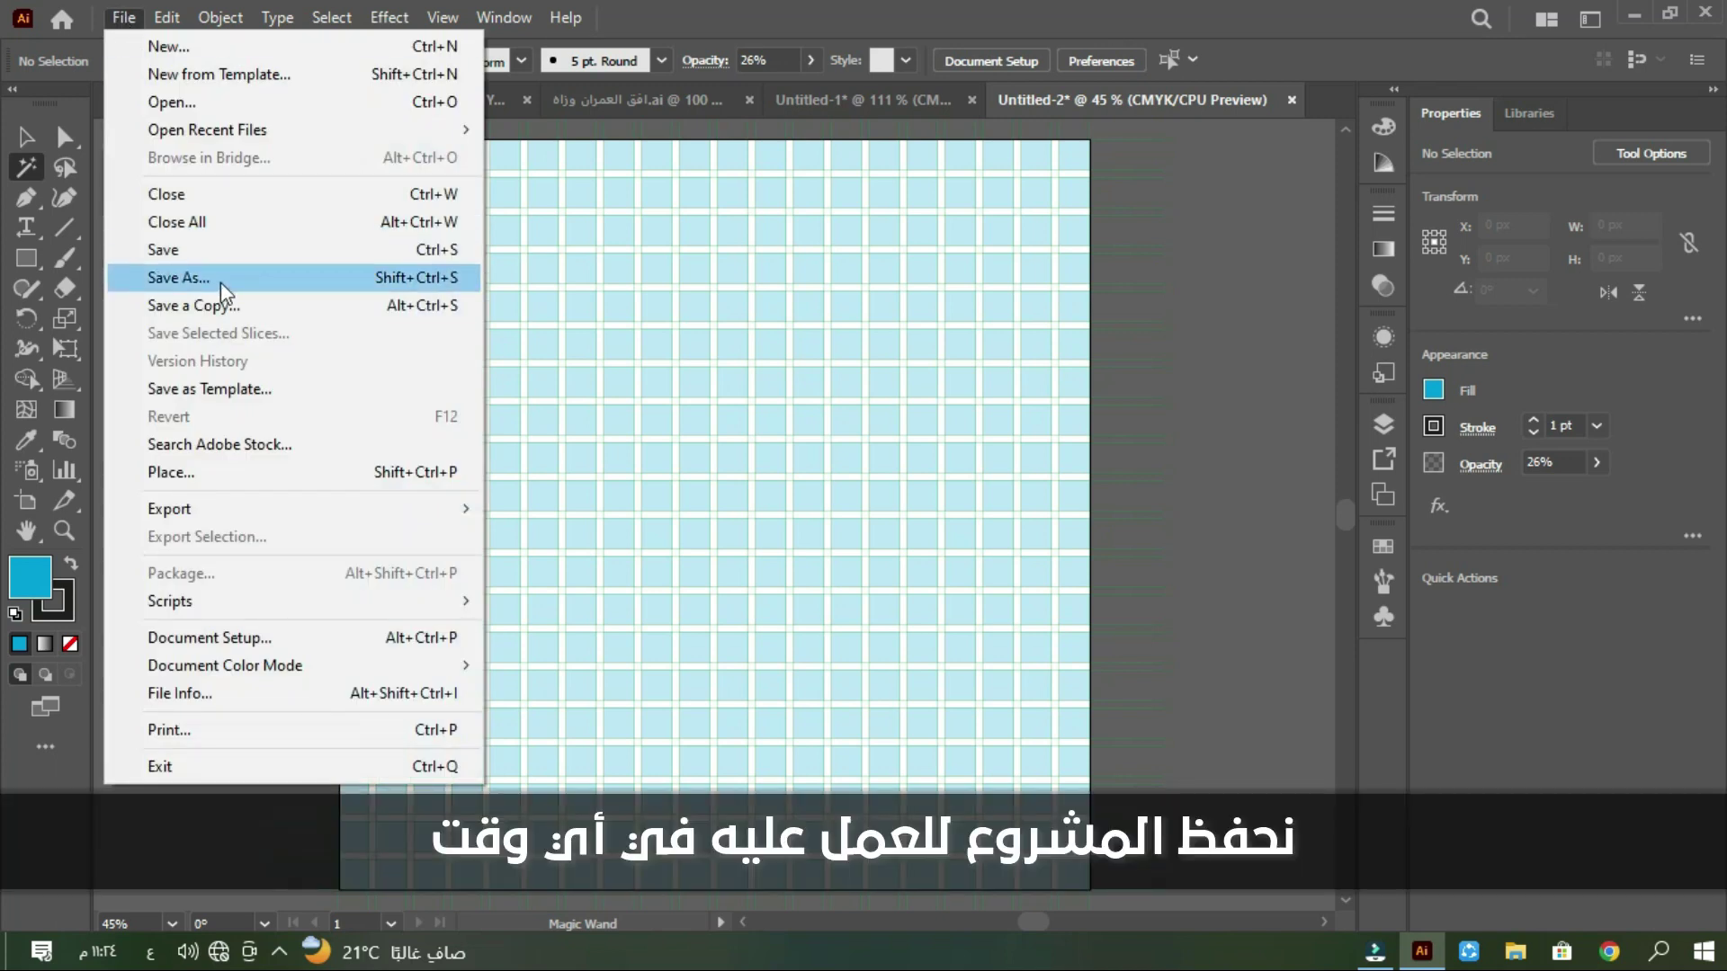
click(219, 279)
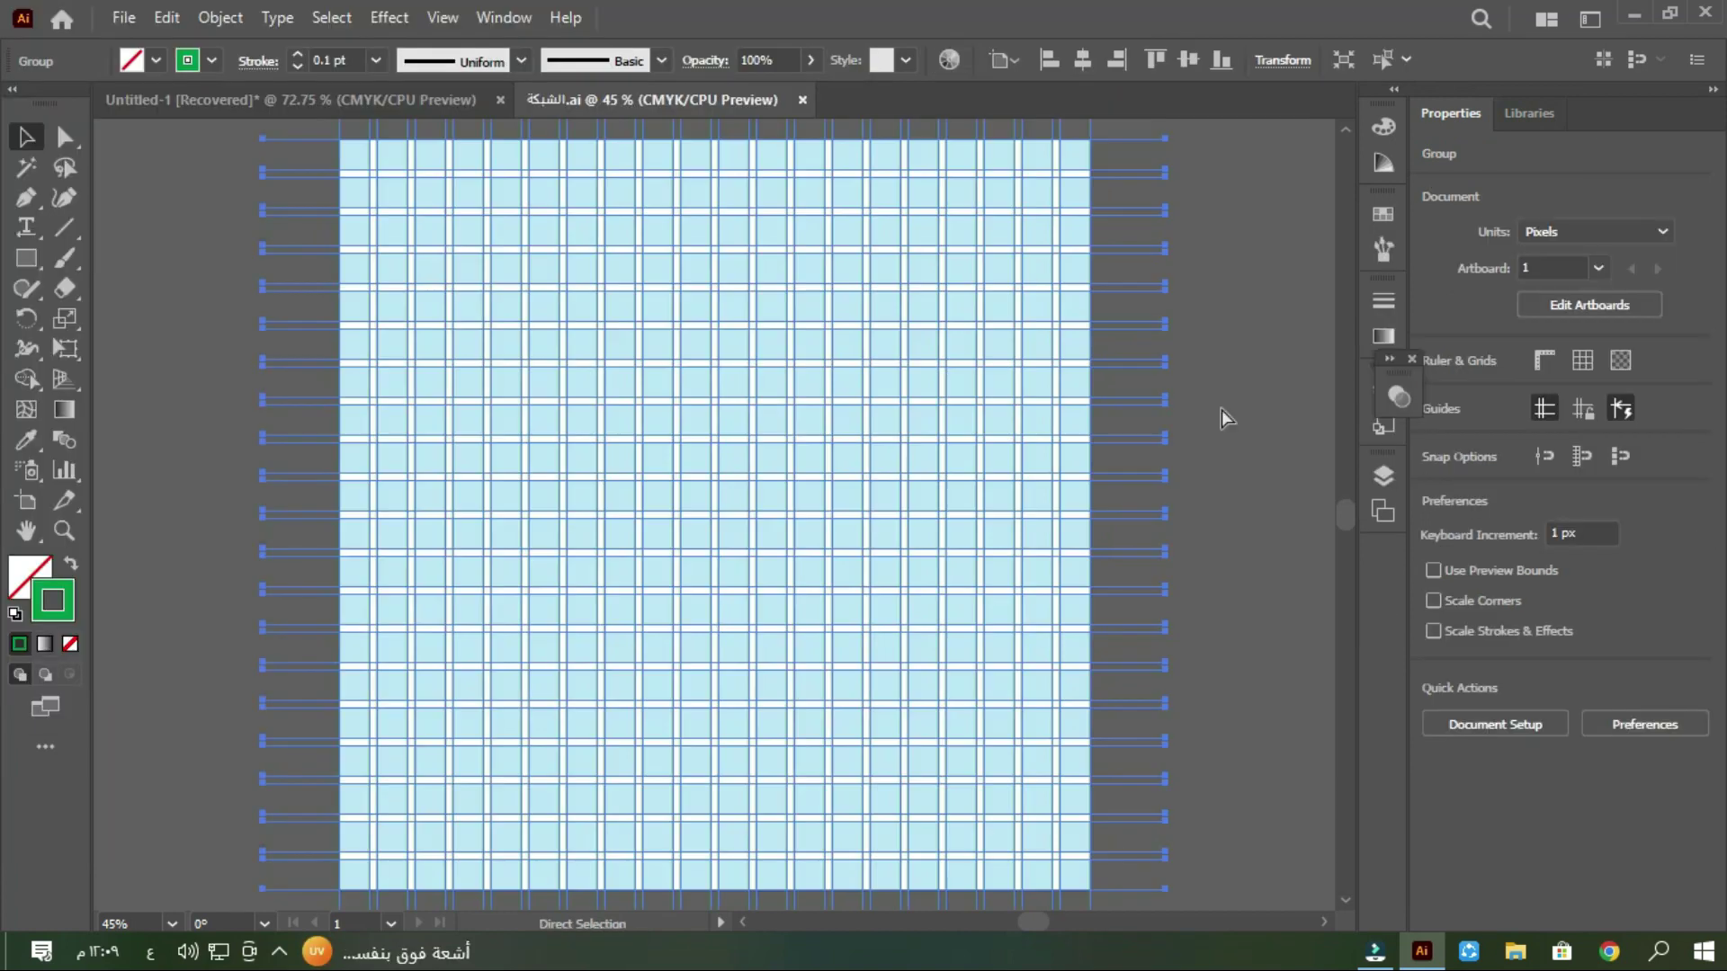
Step: Select the group of grid lines and rotate it 45° clockwise about its centre
key(ctrl+a)
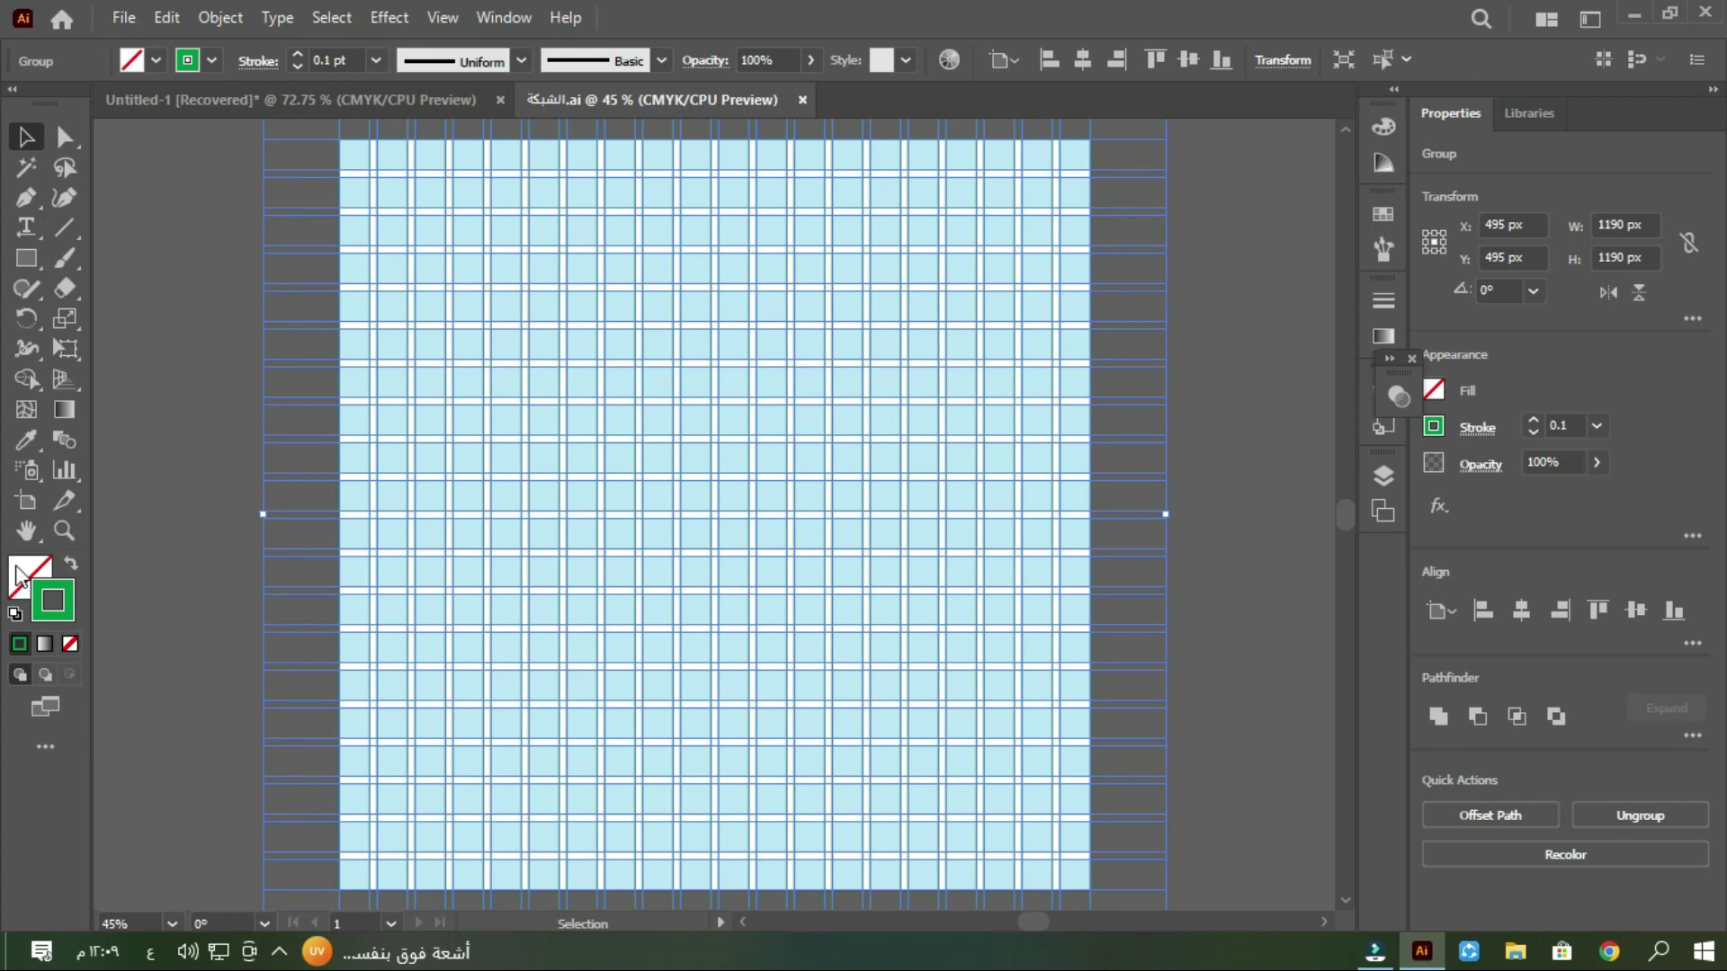
scroll(773, 554, down, 1)
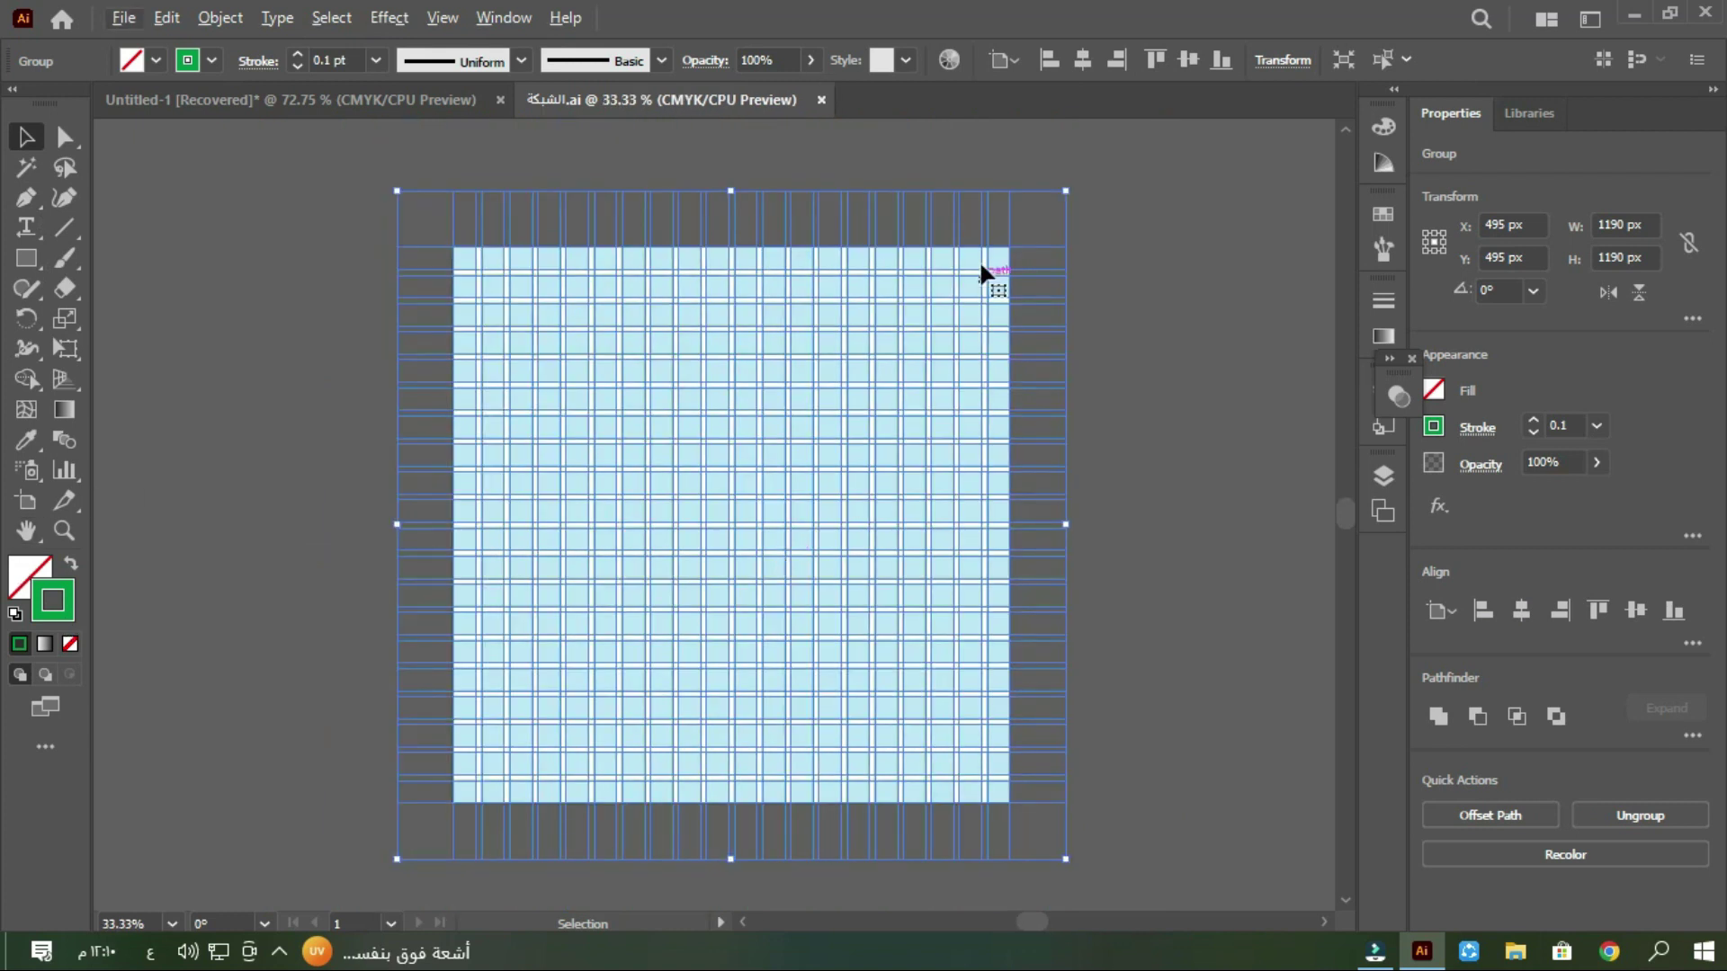
drag(1076, 178, 1071, 568)
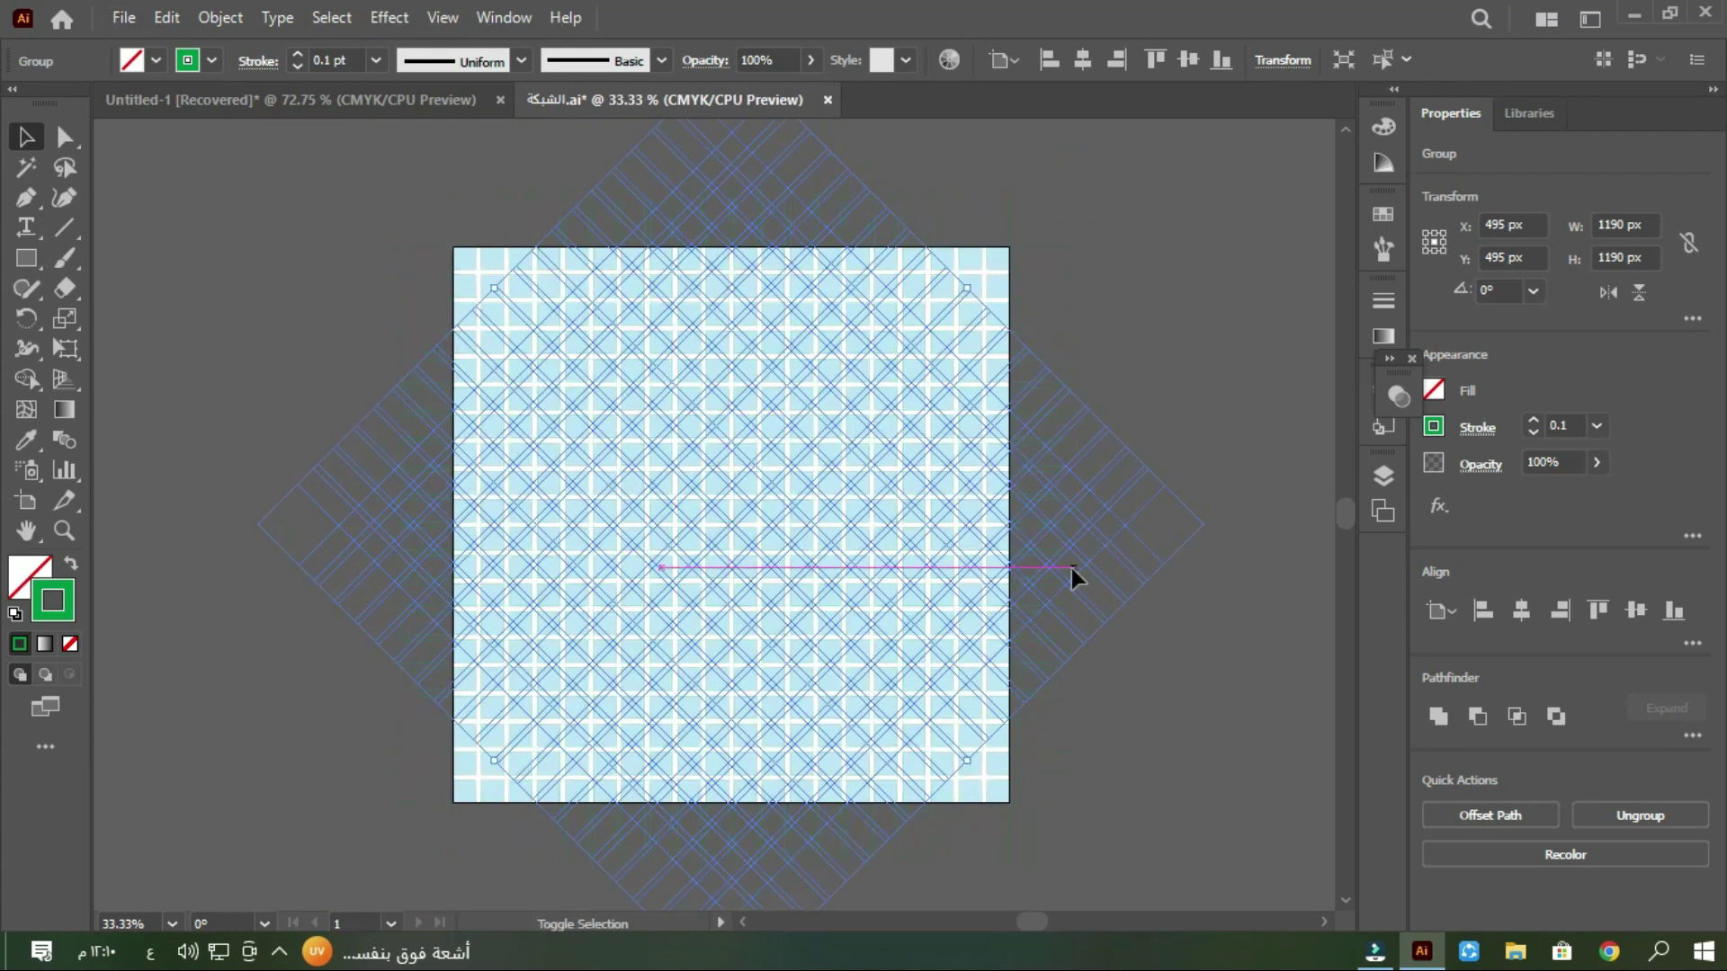
scroll(788, 629, up, 1)
scroll(788, 628, down, 1)
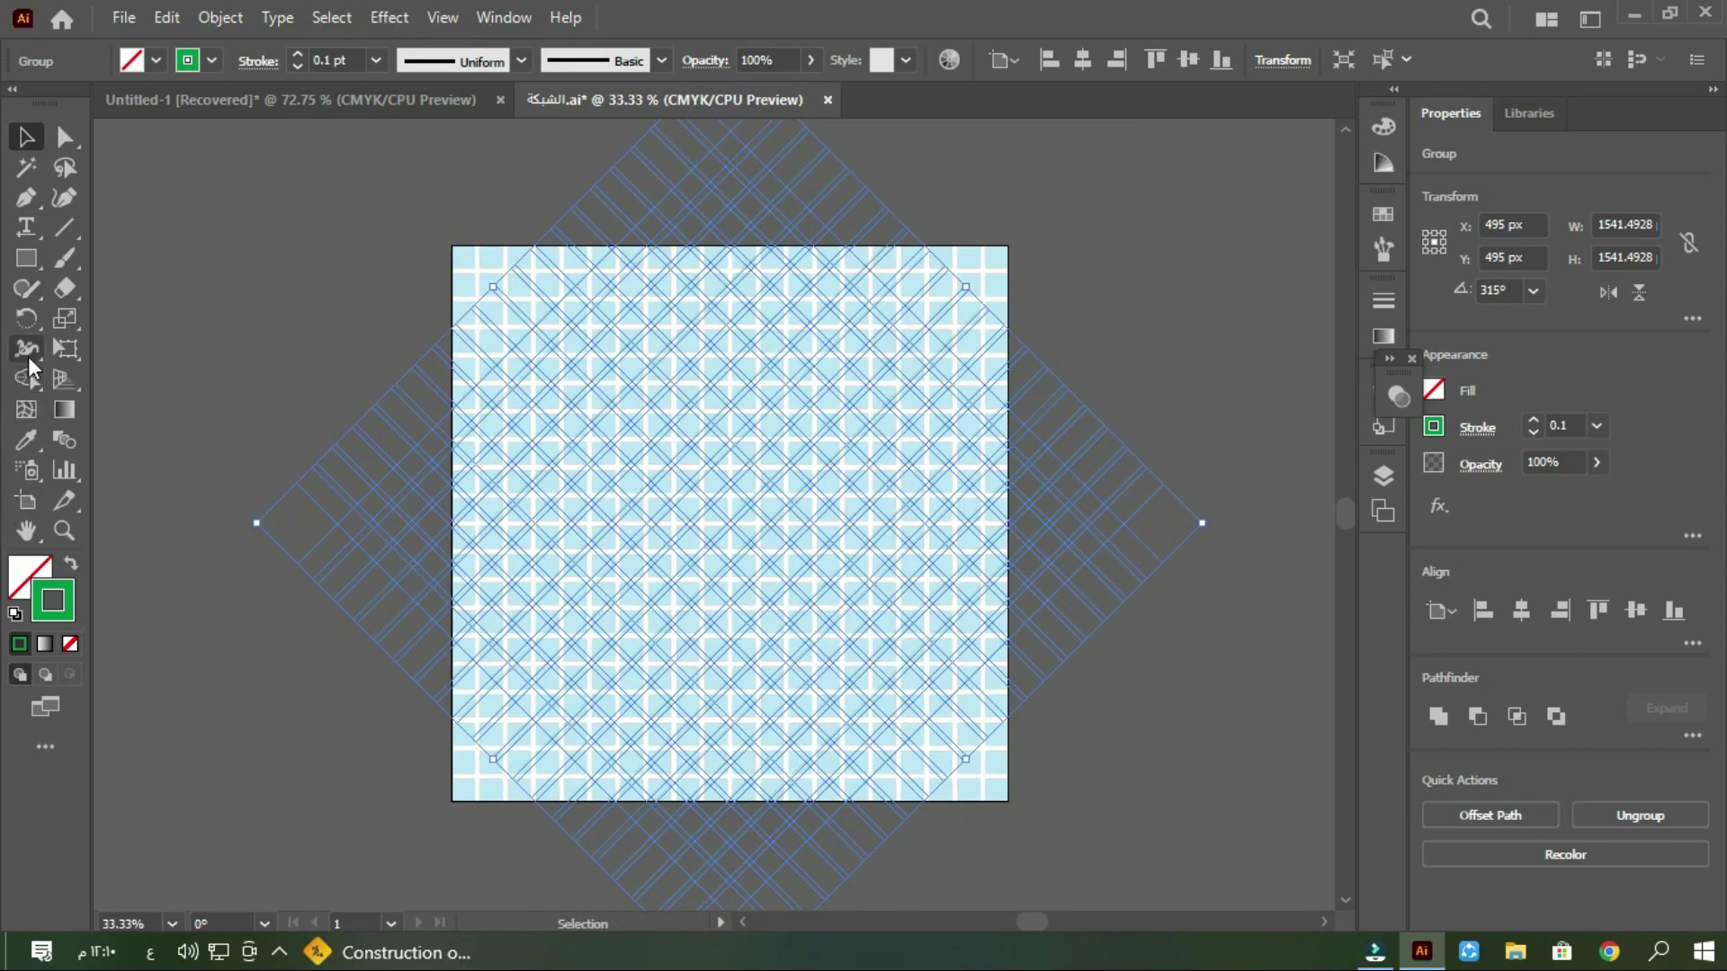
Step: Swap the group's fill and stroke for a green fill and use Shape Builder to merge upper-centre cells into two stacked diamonds with open centres
click(26, 379)
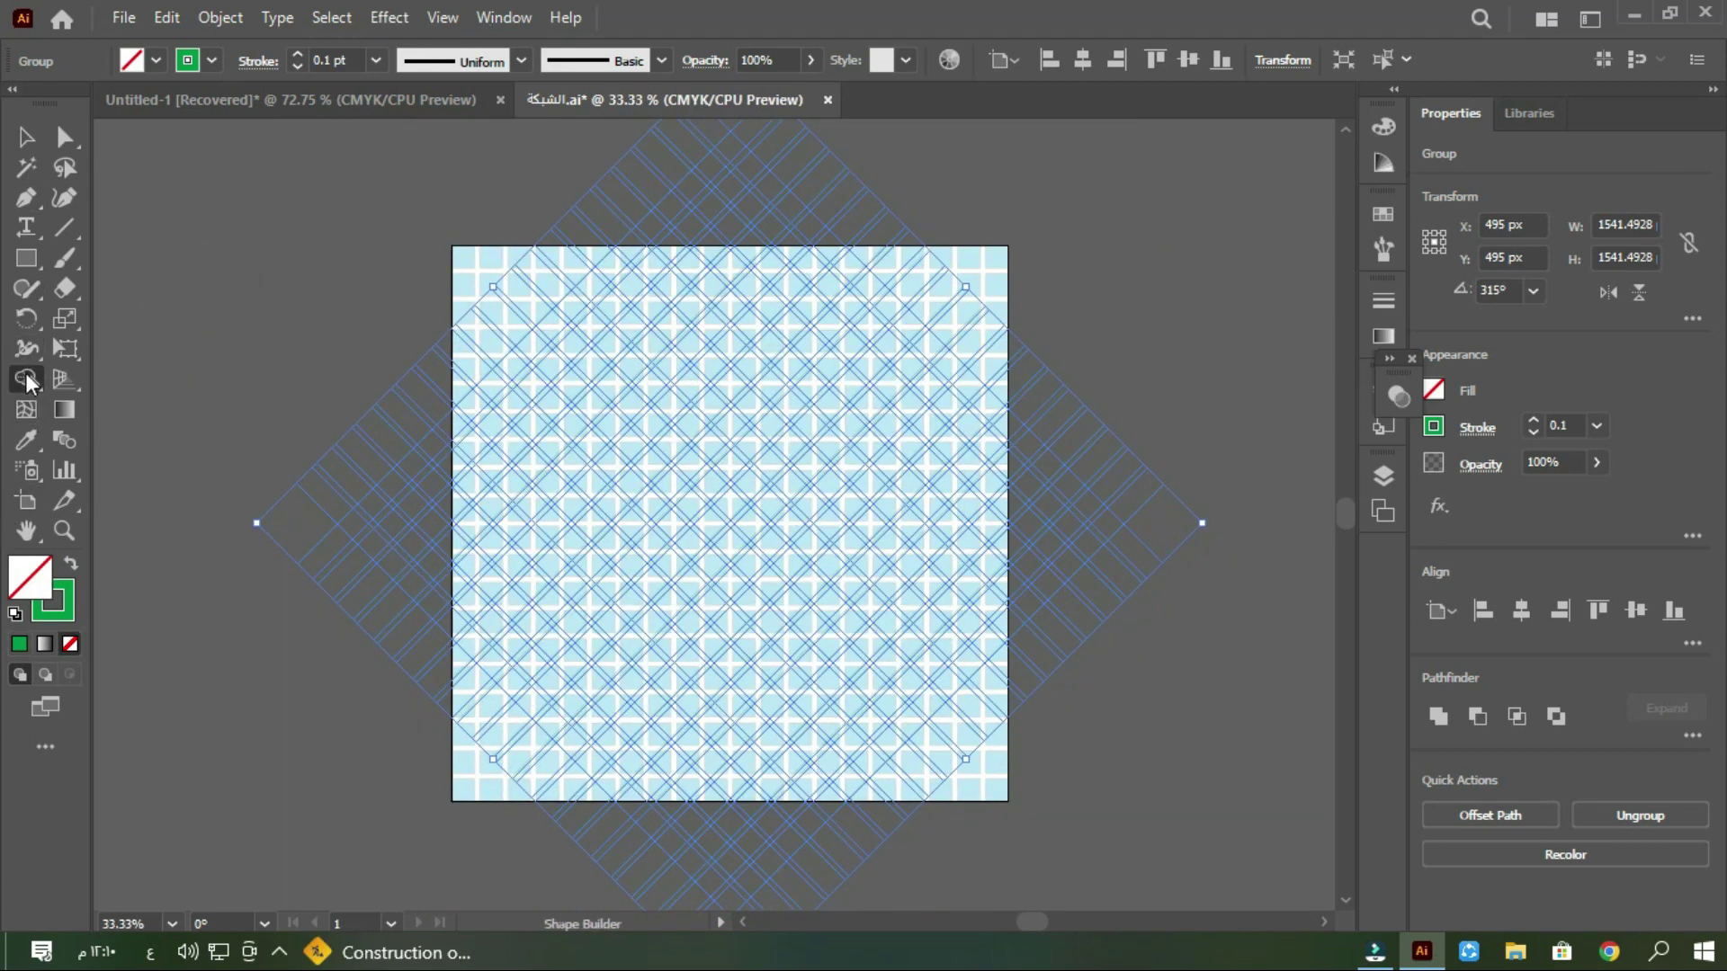
click(70, 563)
scroll(818, 638, up, 1)
scroll(826, 645, down, 1)
scroll(825, 646, up, 1)
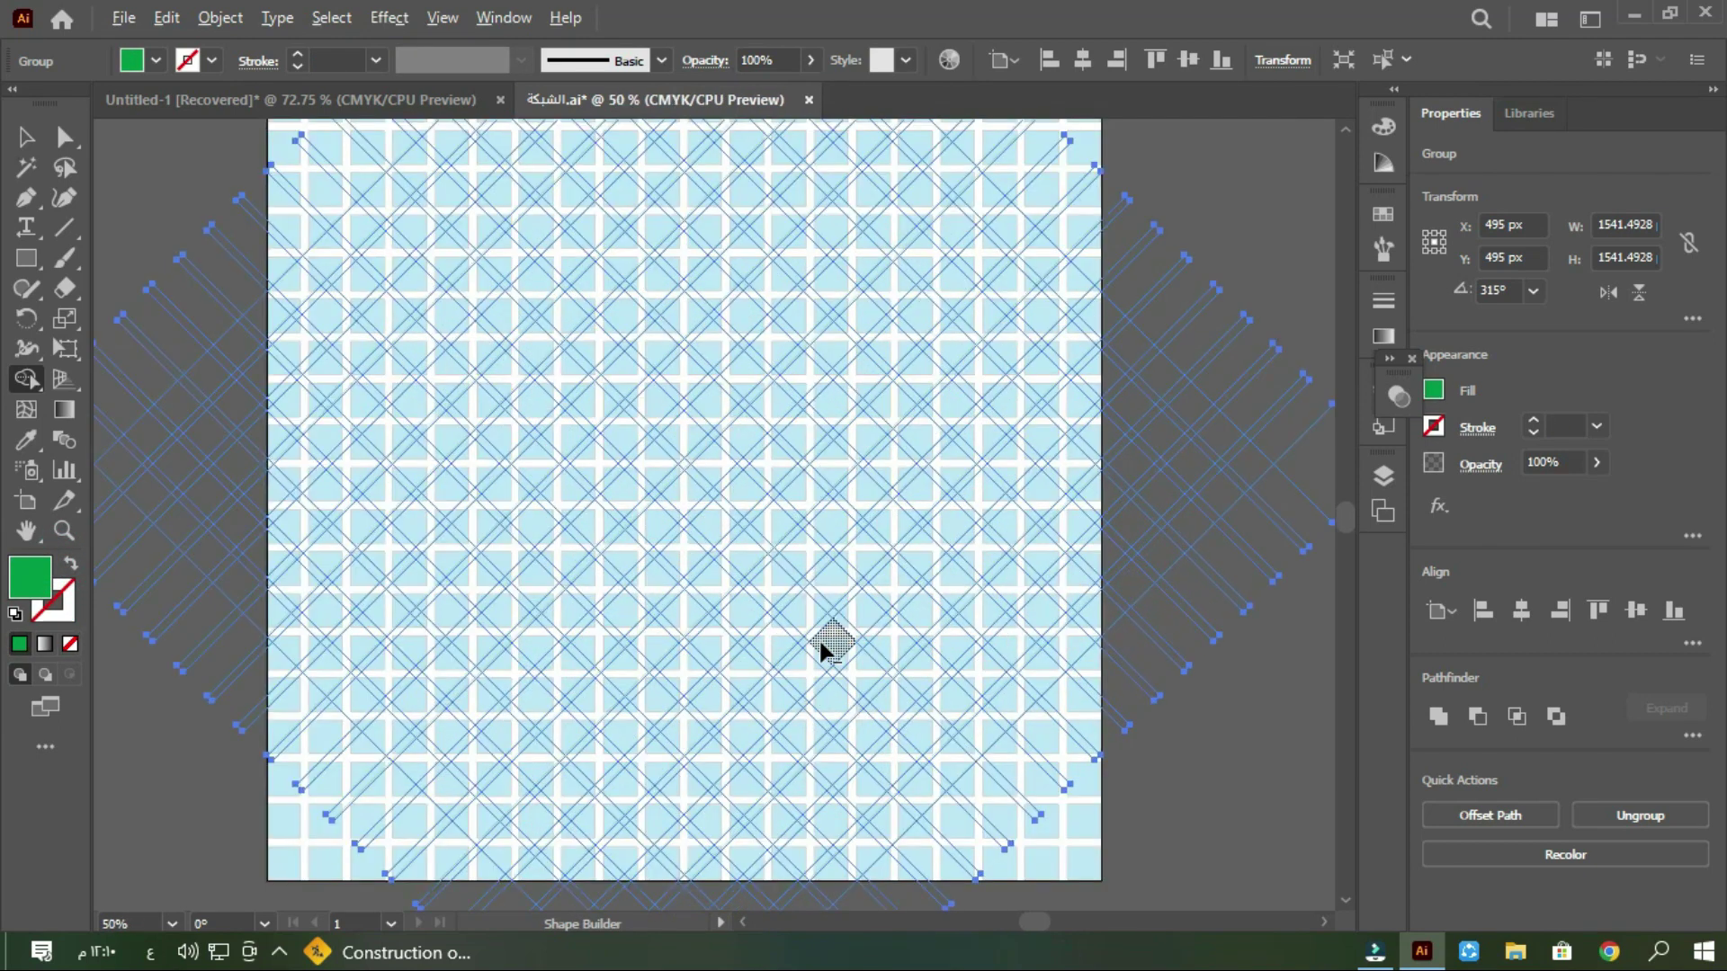
scroll(737, 461, up, 2)
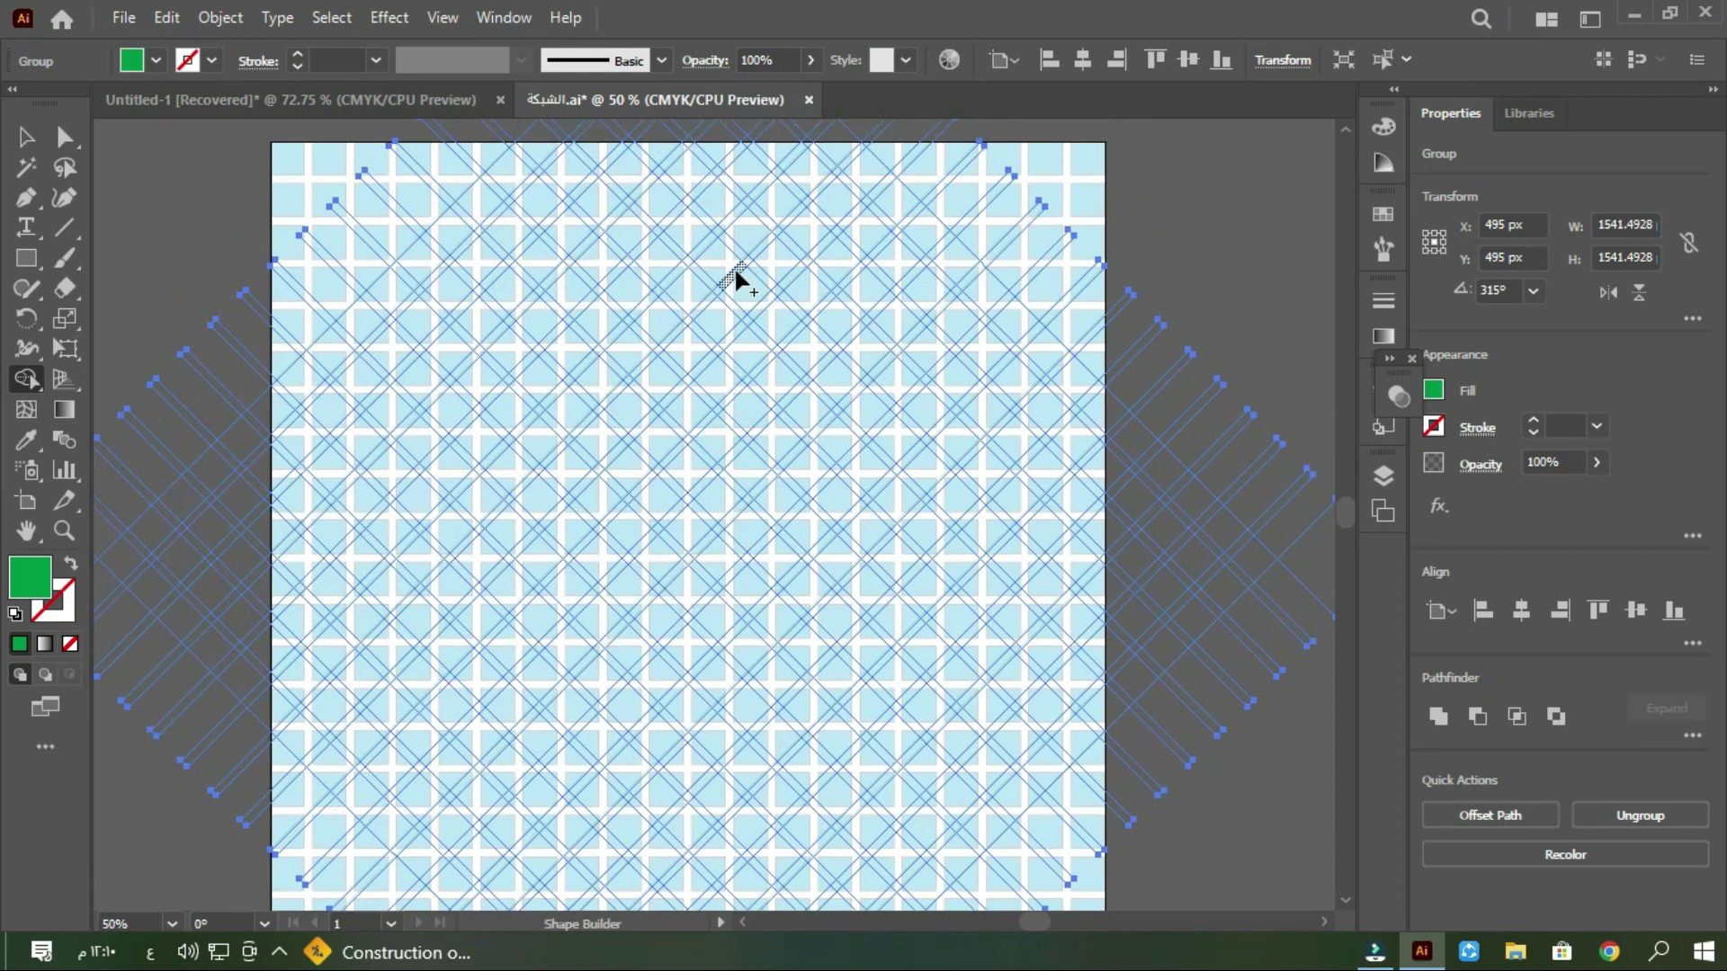
mouse_move(733, 293)
mouse_down()
mouse_move(720, 333)
mouse_move(697, 299)
mouse_move(723, 276)
mouse_move(749, 356)
mouse_move(727, 382)
mouse_move(697, 361)
mouse_move(728, 363)
mouse_up()
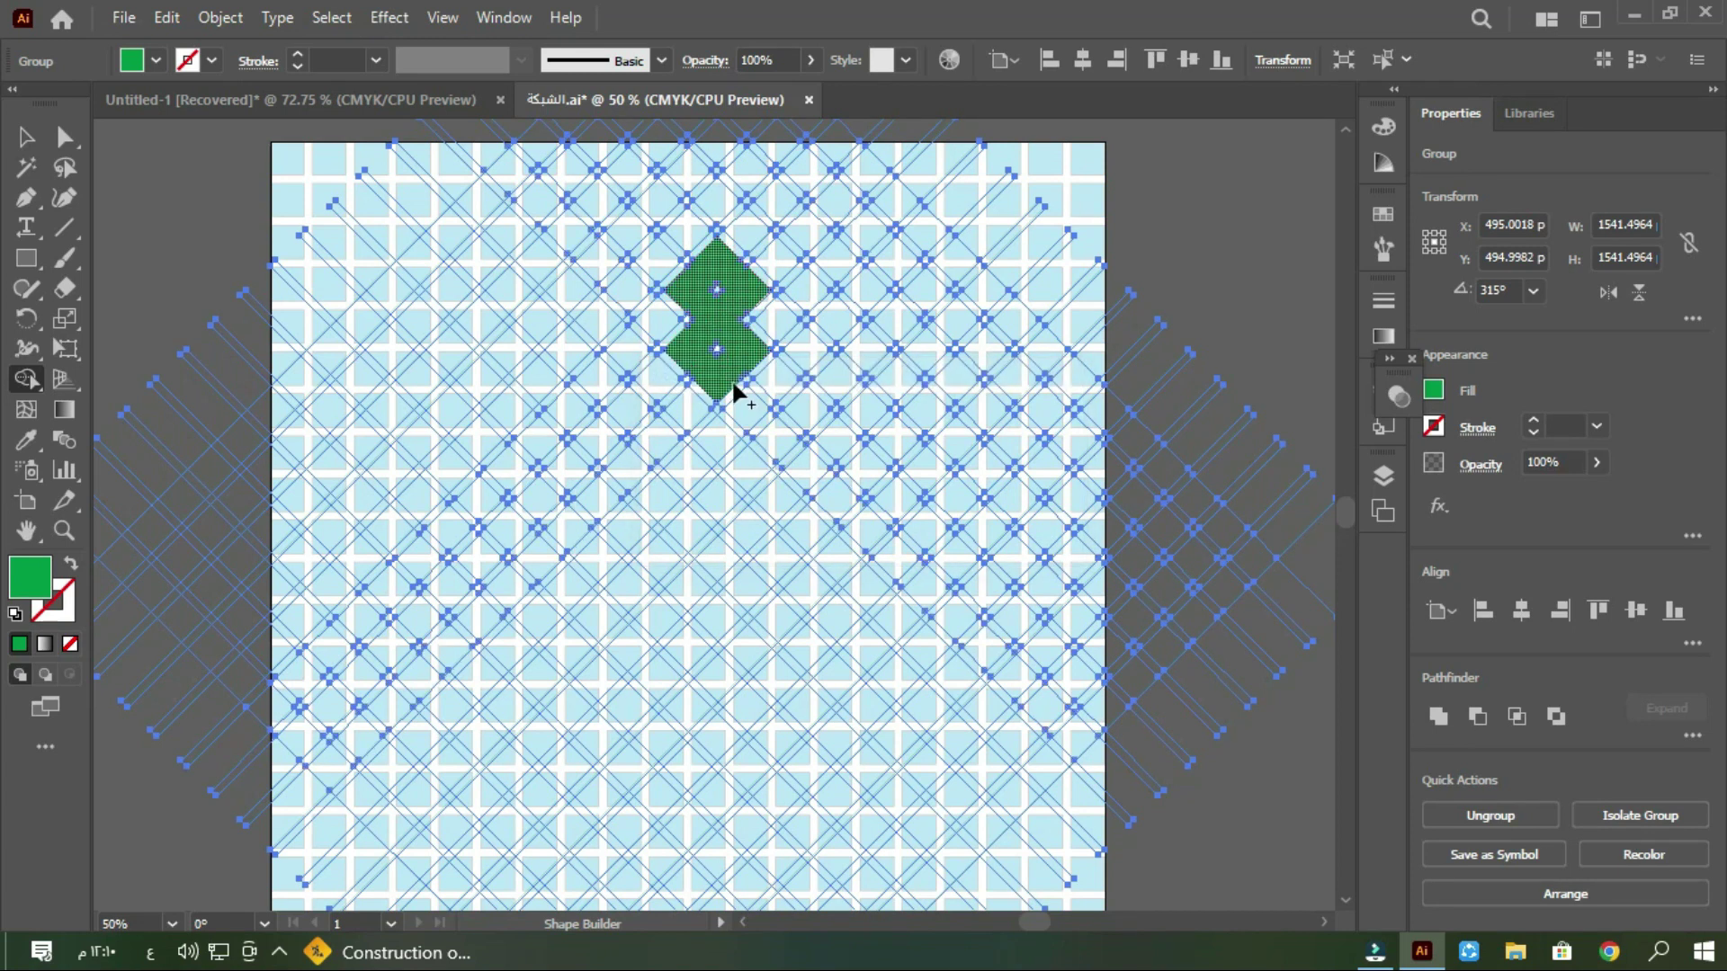
Step: Use Shape Builder to add a diagonal leg, a hooked stroke, an open-centred diamond and two small squares beneath the stacked diamonds
mouse_move(763, 358)
mouse_down()
mouse_move(812, 423)
mouse_move(759, 428)
mouse_move(770, 448)
mouse_move(770, 433)
mouse_move(727, 492)
mouse_move(743, 450)
mouse_up()
mouse_move(757, 358)
mouse_down()
mouse_move(768, 375)
mouse_move(737, 387)
mouse_move(704, 468)
mouse_move(670, 454)
mouse_move(679, 423)
mouse_up()
click(646, 385)
click(628, 410)
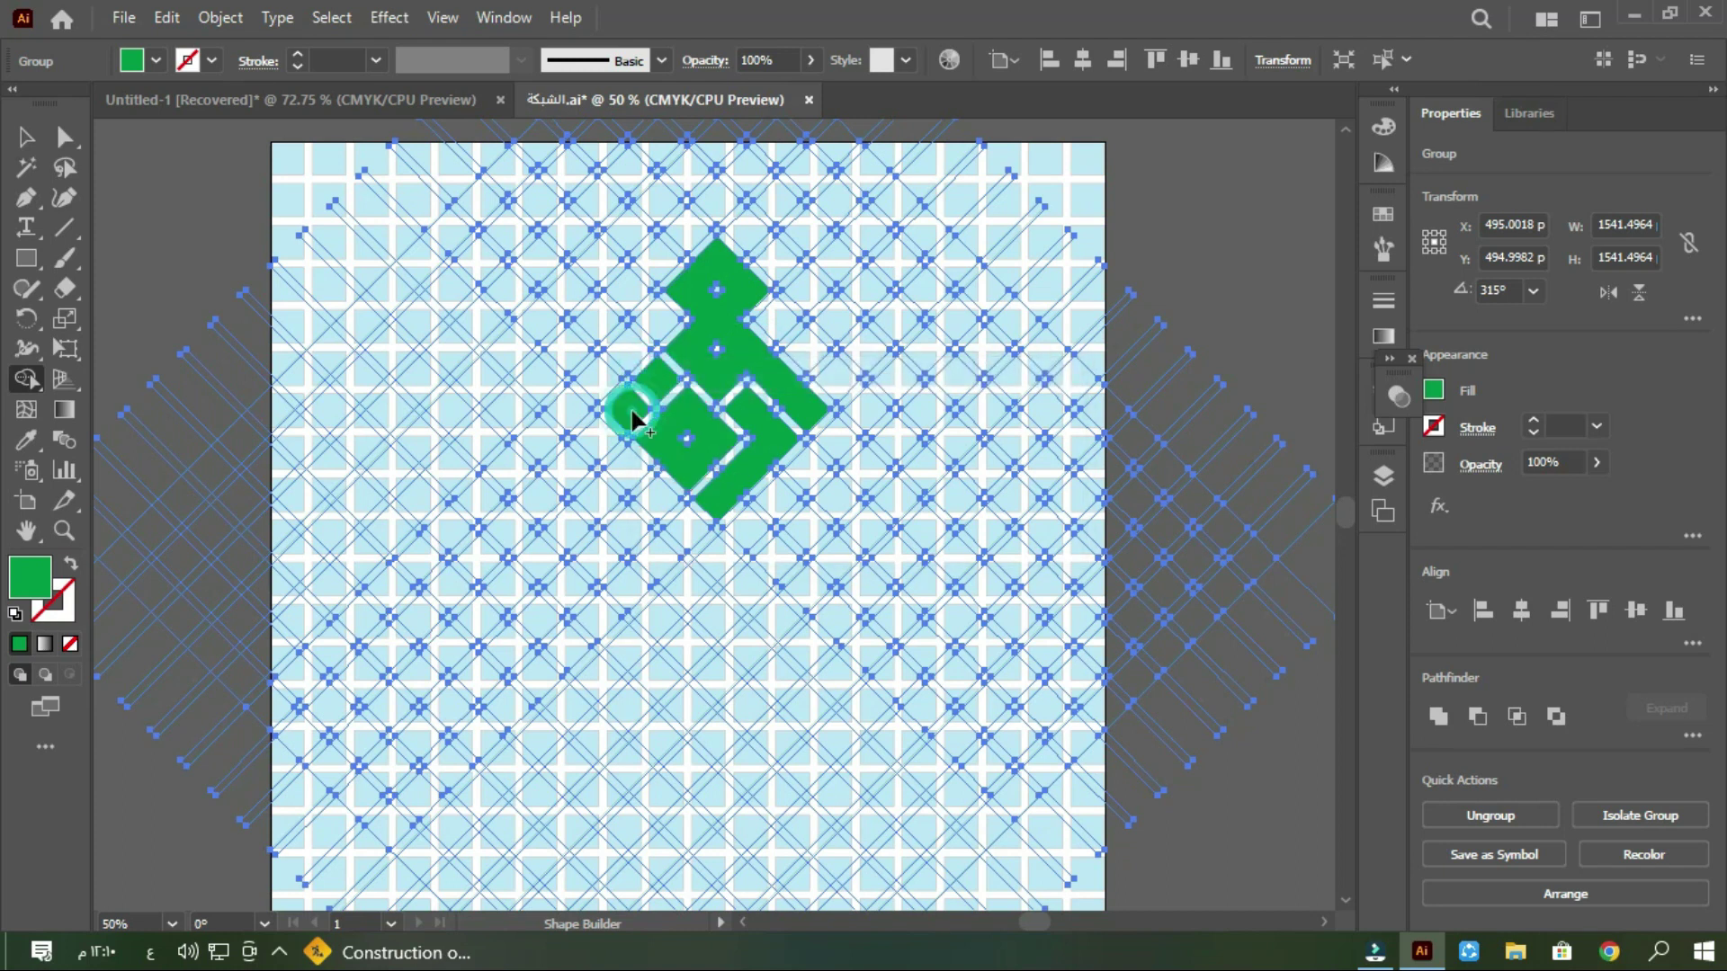
Step: Select all the green shapes with the Magic Wand, transfer them to the Untitled-1 document and position them near the artboard's centre
click(27, 167)
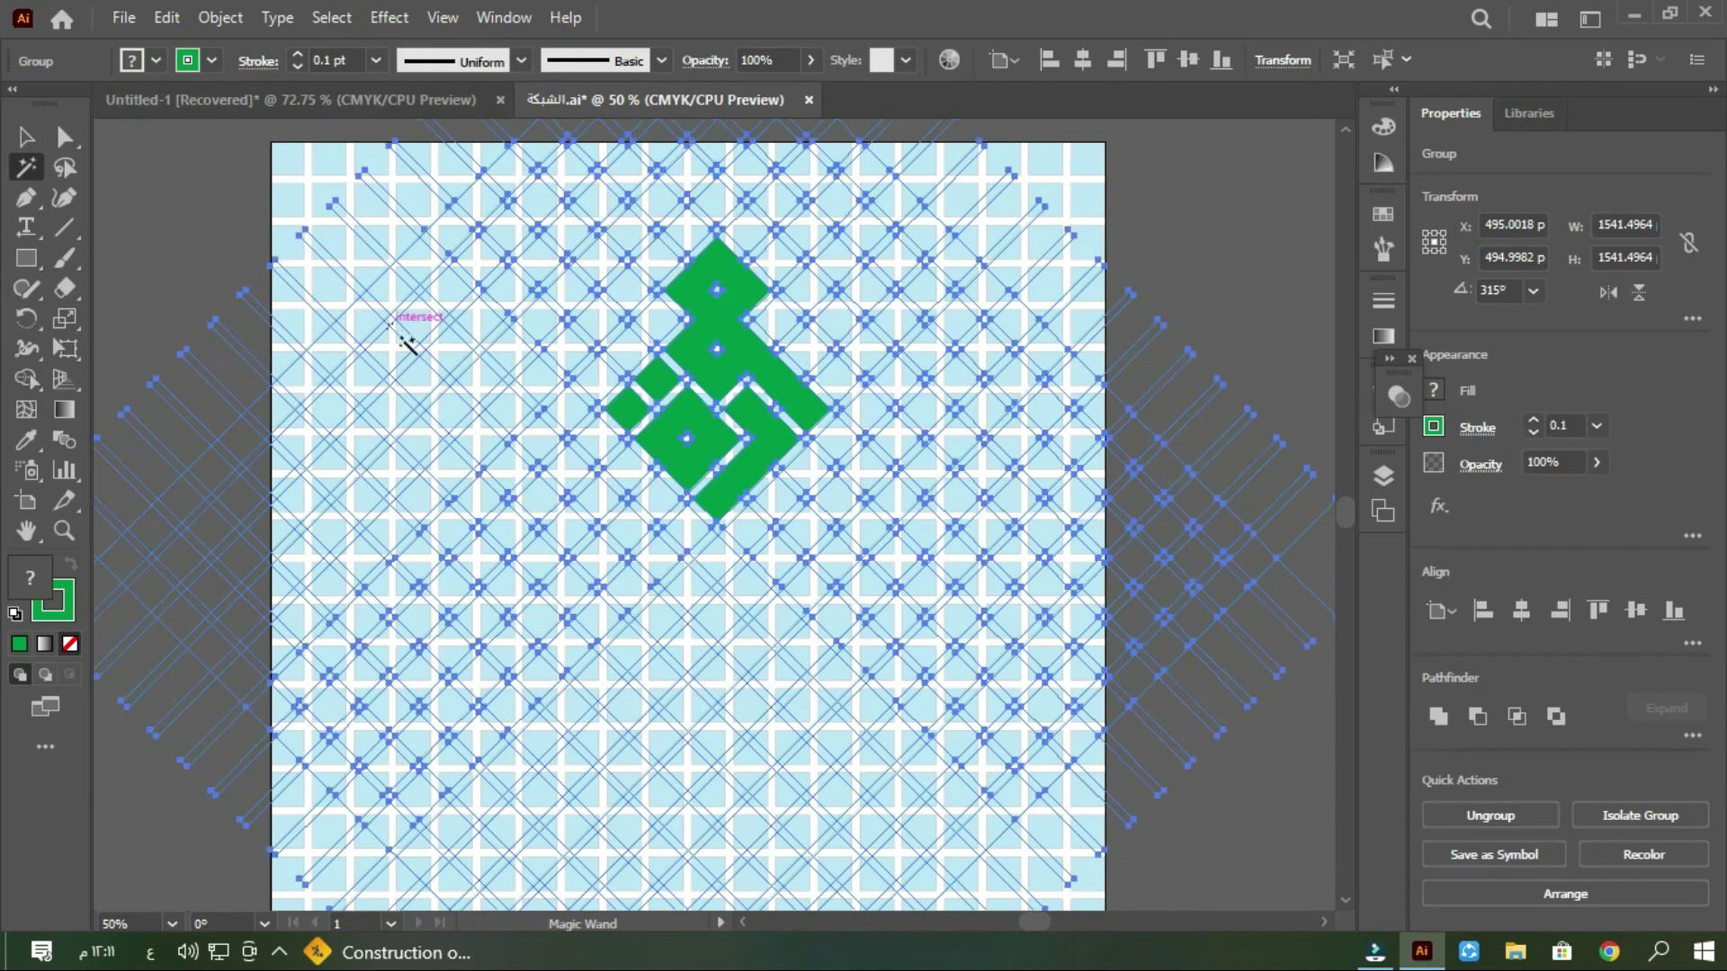
click(718, 327)
click(26, 137)
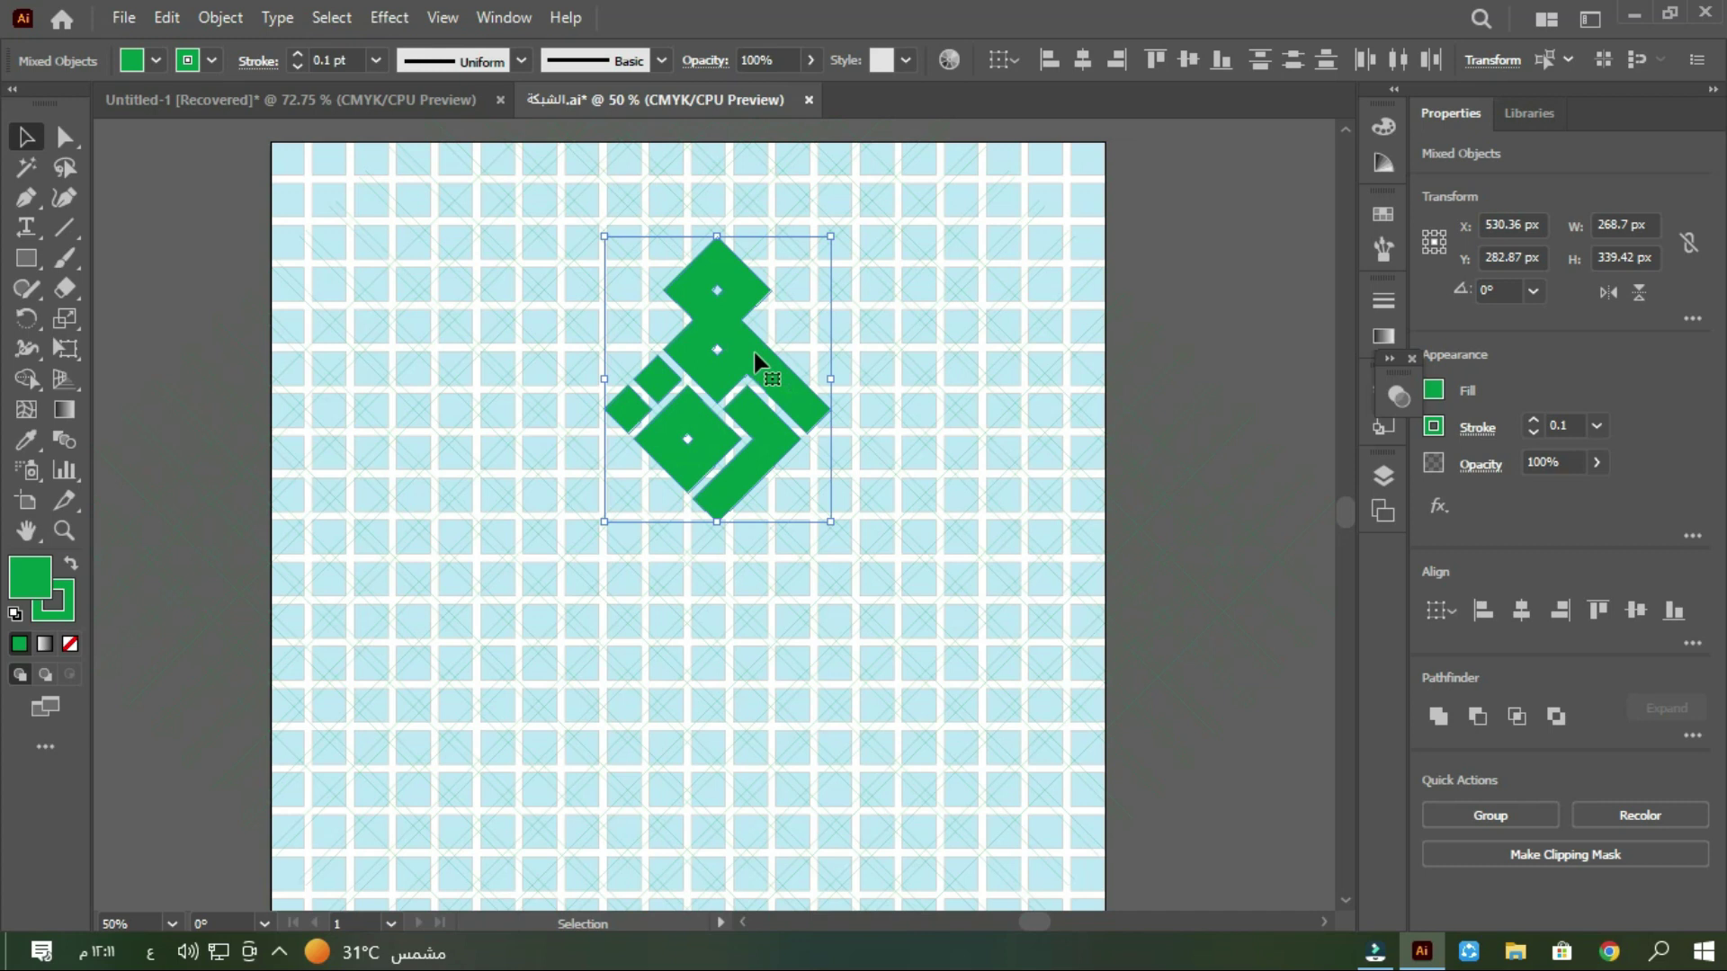
drag(754, 360, 743, 509)
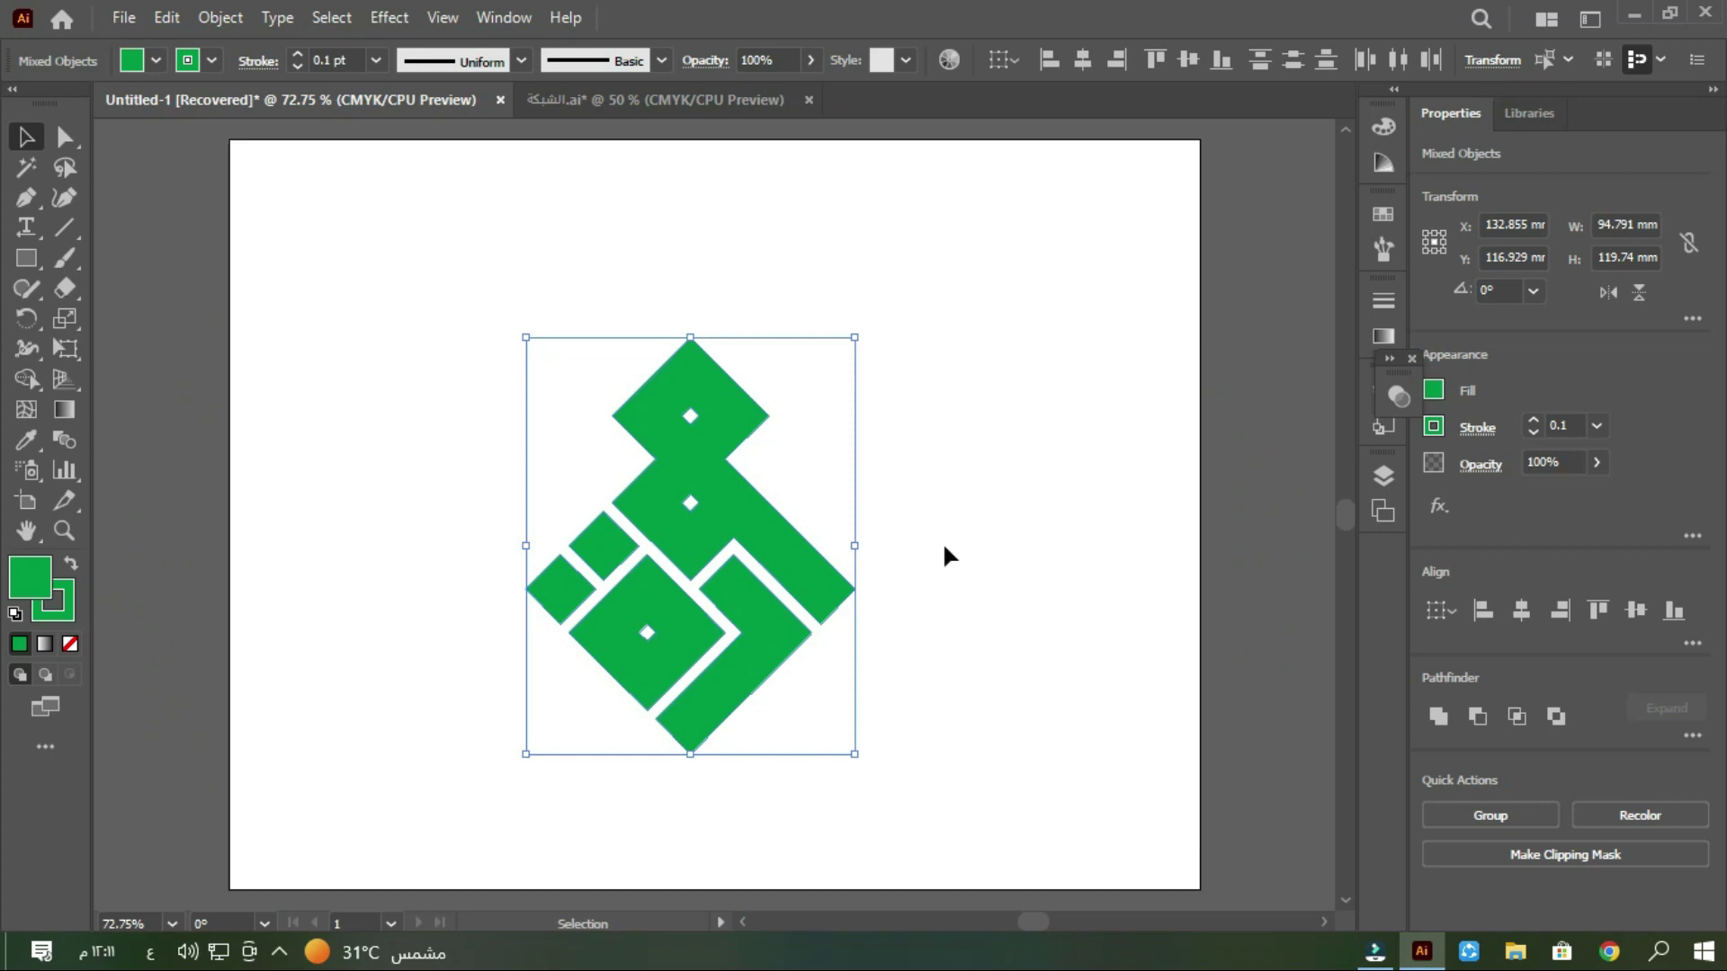
drag(744, 526, 751, 517)
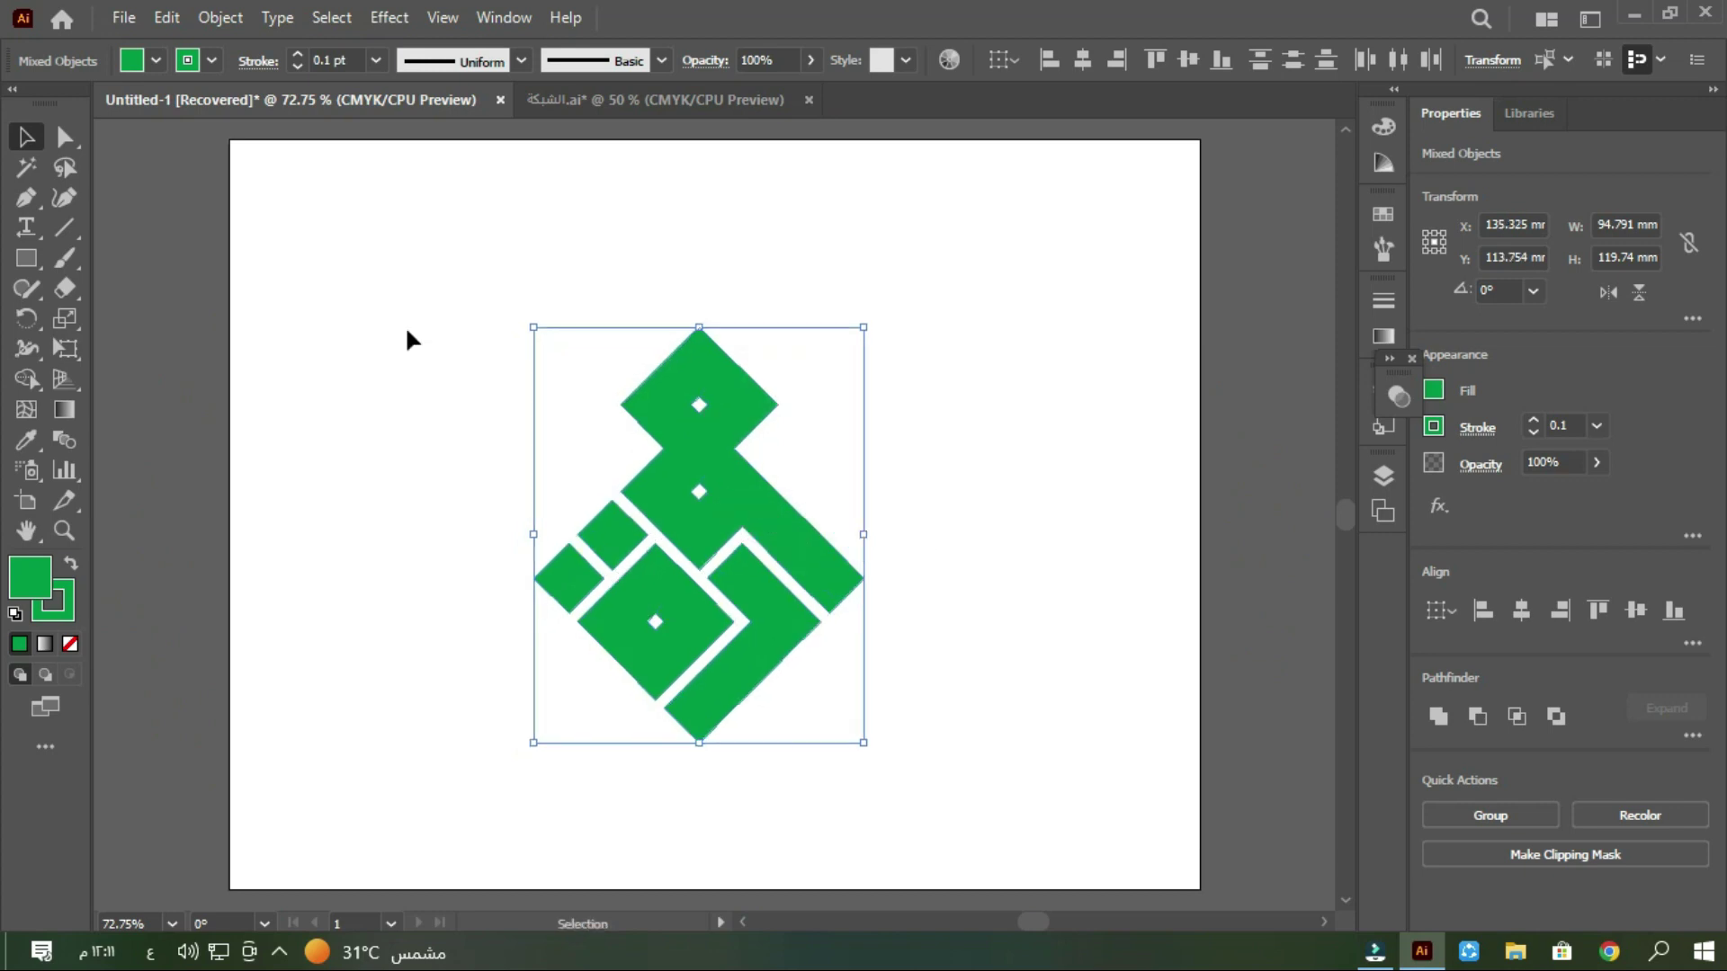
Step: Change the fill of the transferred shapes to black and reduce their stroke to 0 pt
click(132, 60)
click(69, 102)
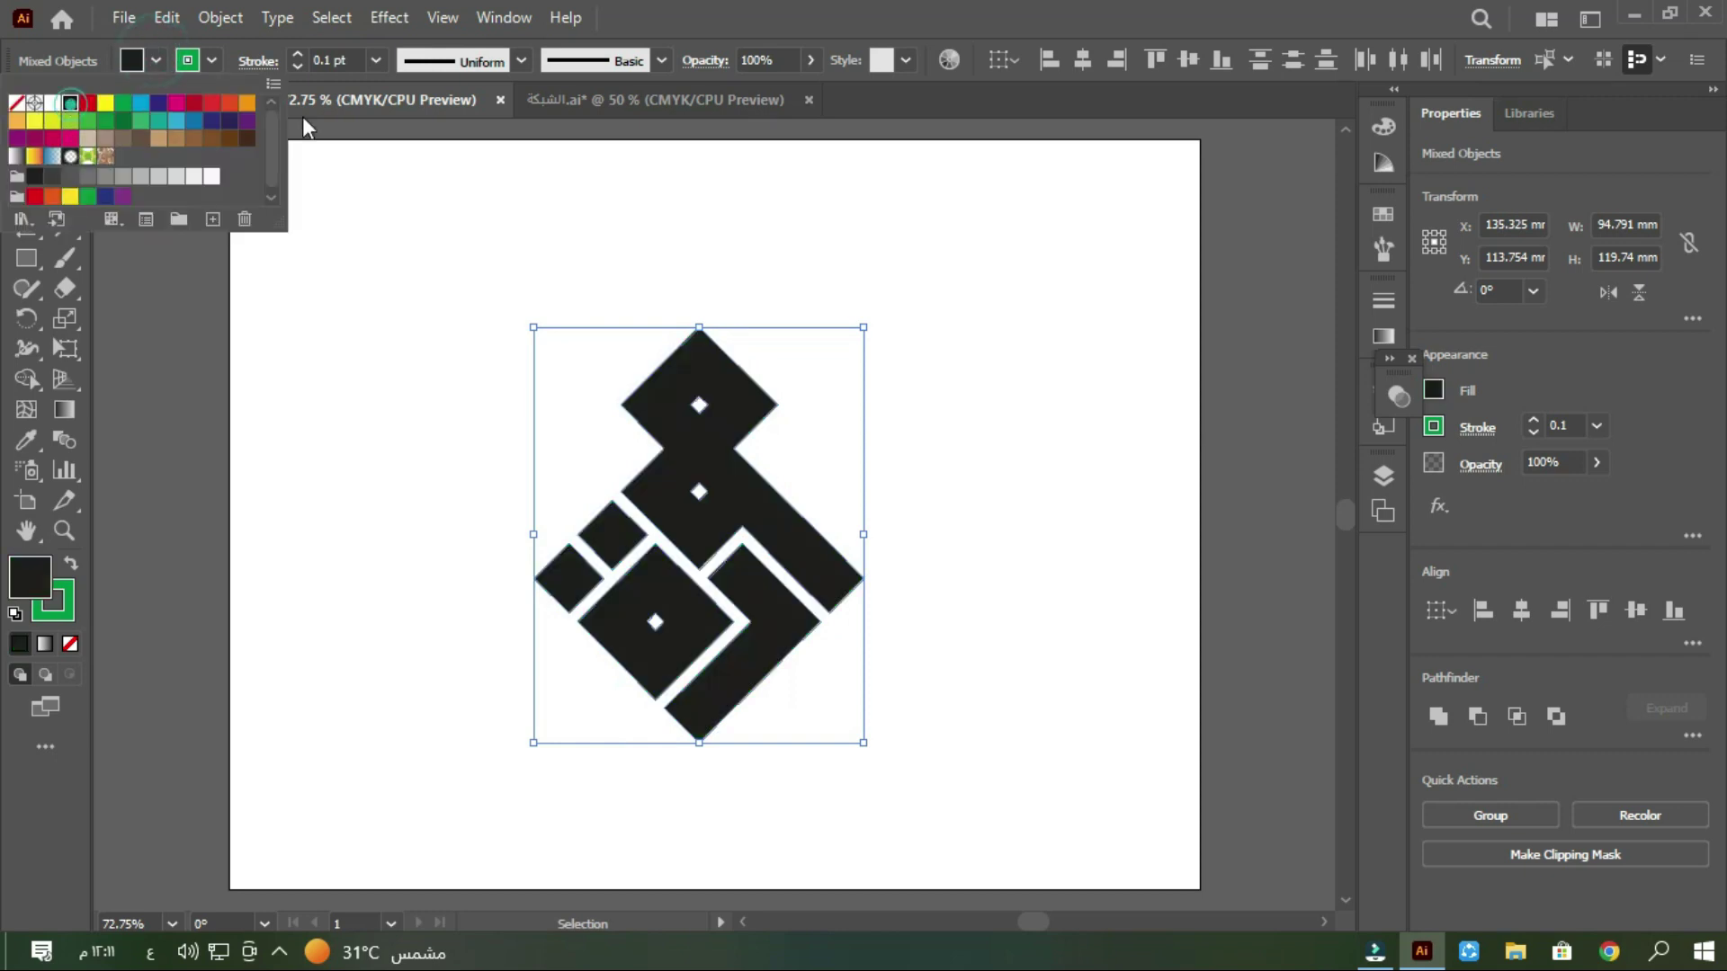
click(298, 63)
click(299, 68)
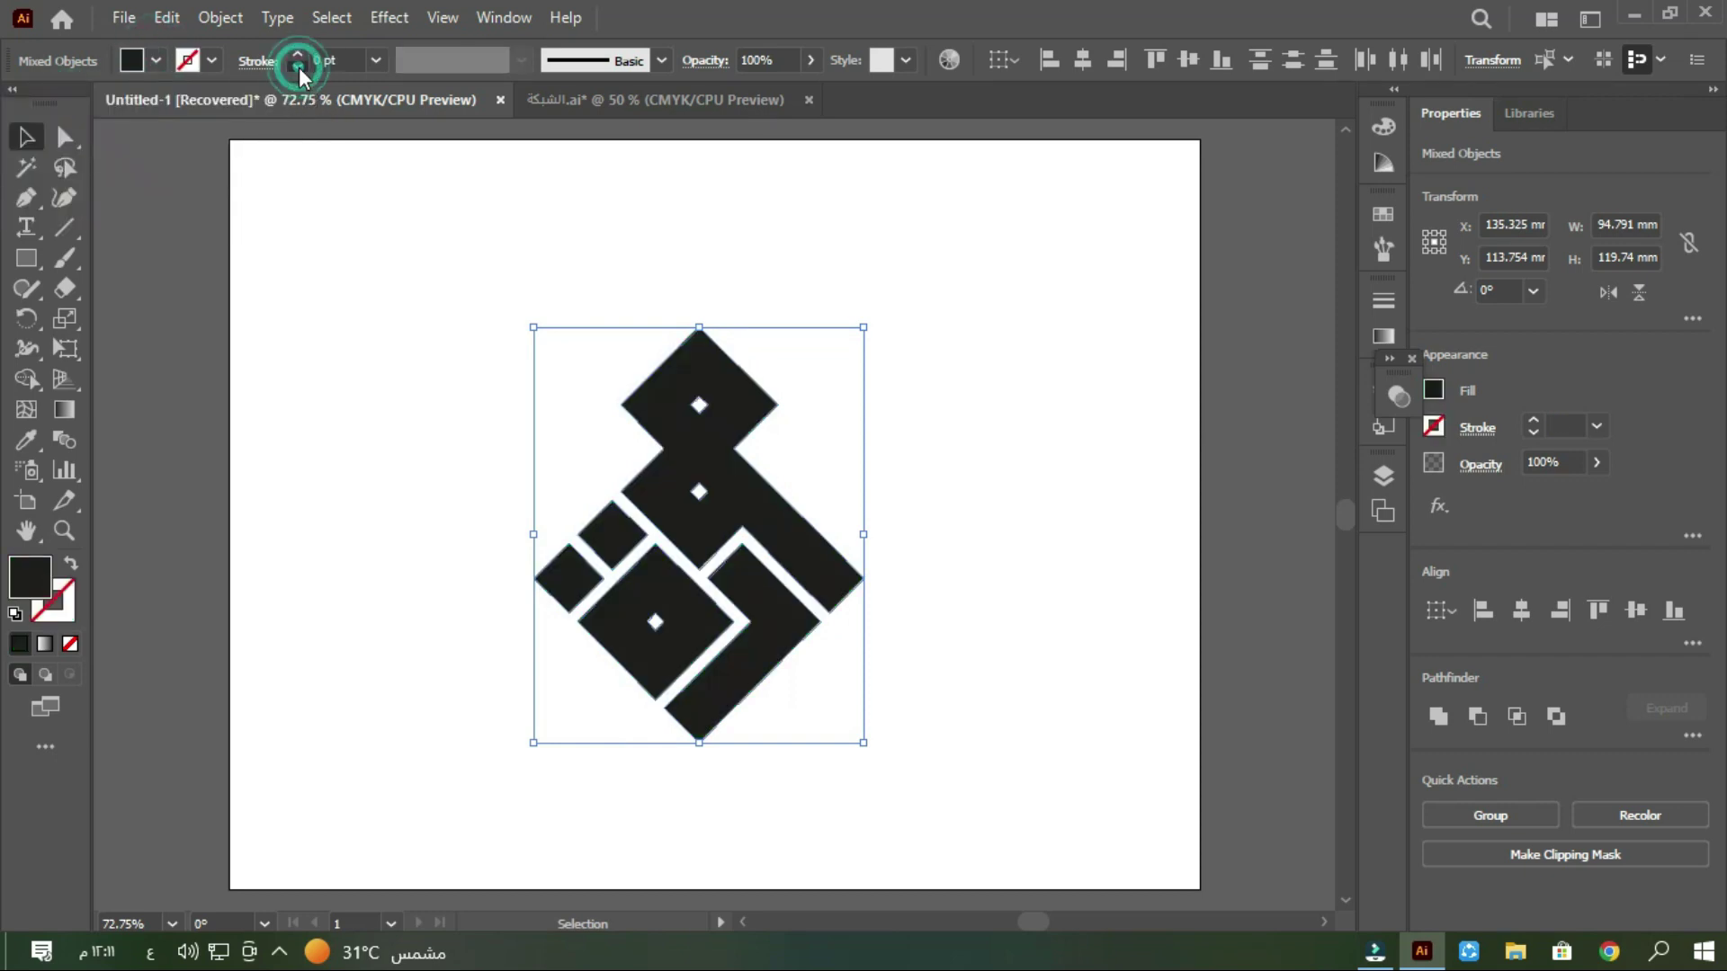
Step: Round the upper diamond's top and side corners, the diagonal leg's outer end, the bottom tip and the outermost small square's corner to about 7.7 mm
click(299, 261)
drag(914, 315, 366, 904)
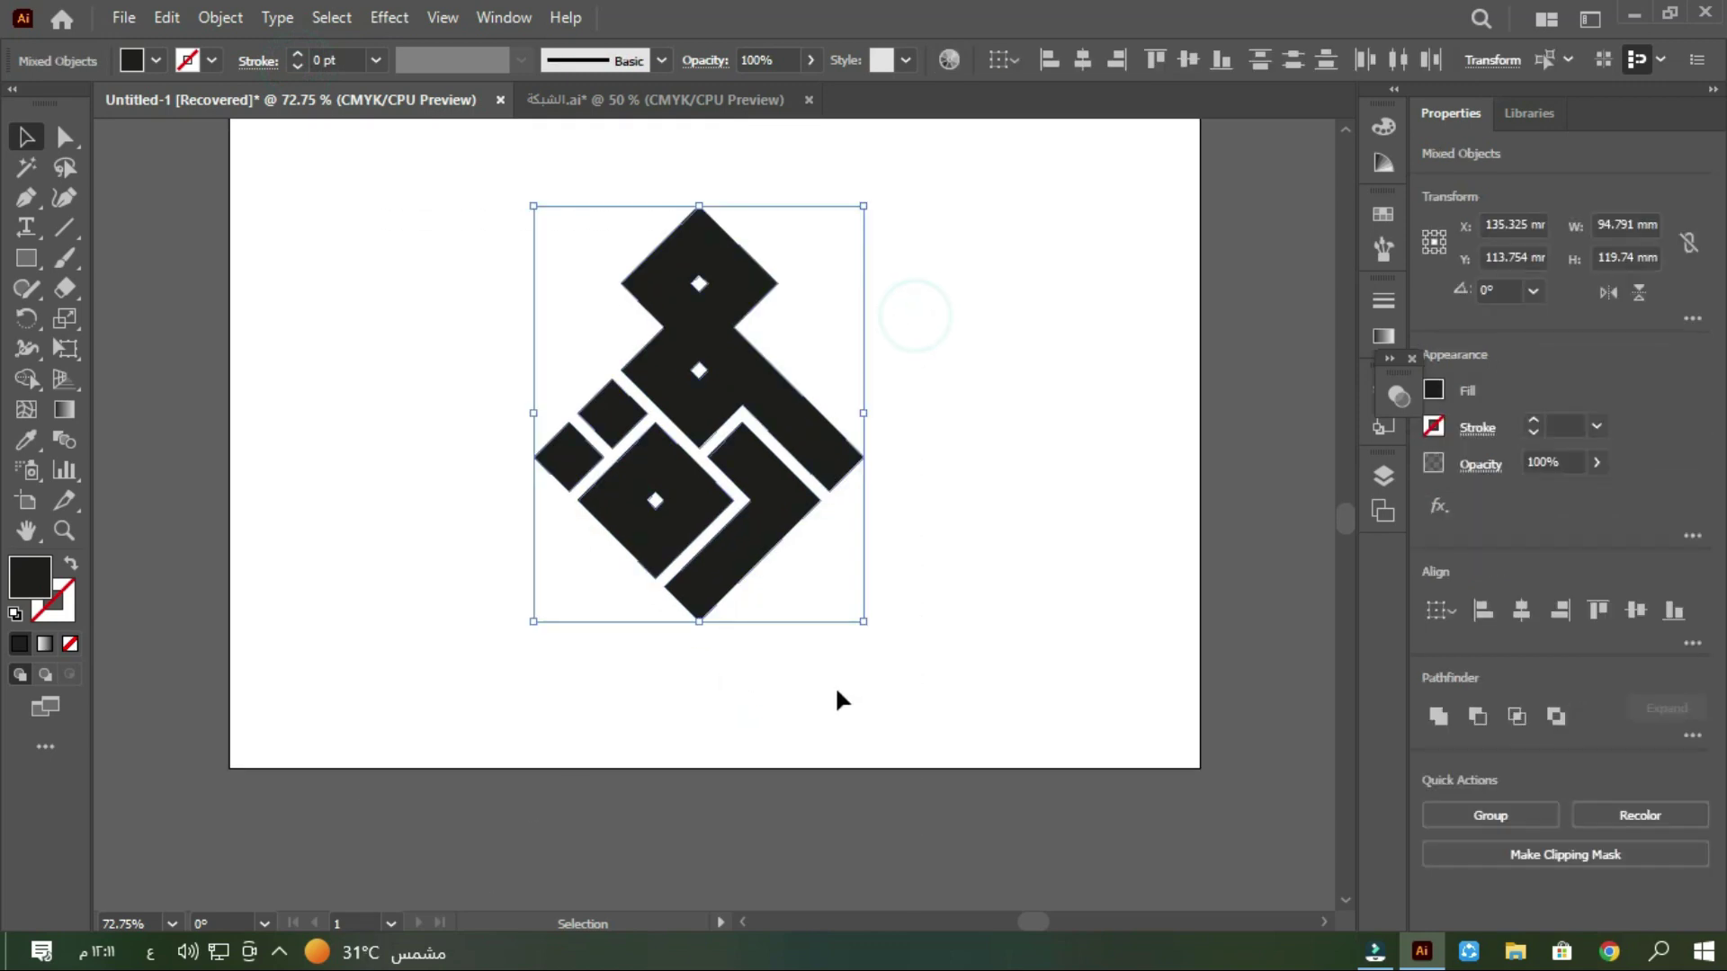
drag(837, 682, 836, 846)
key(ctrl+plus)
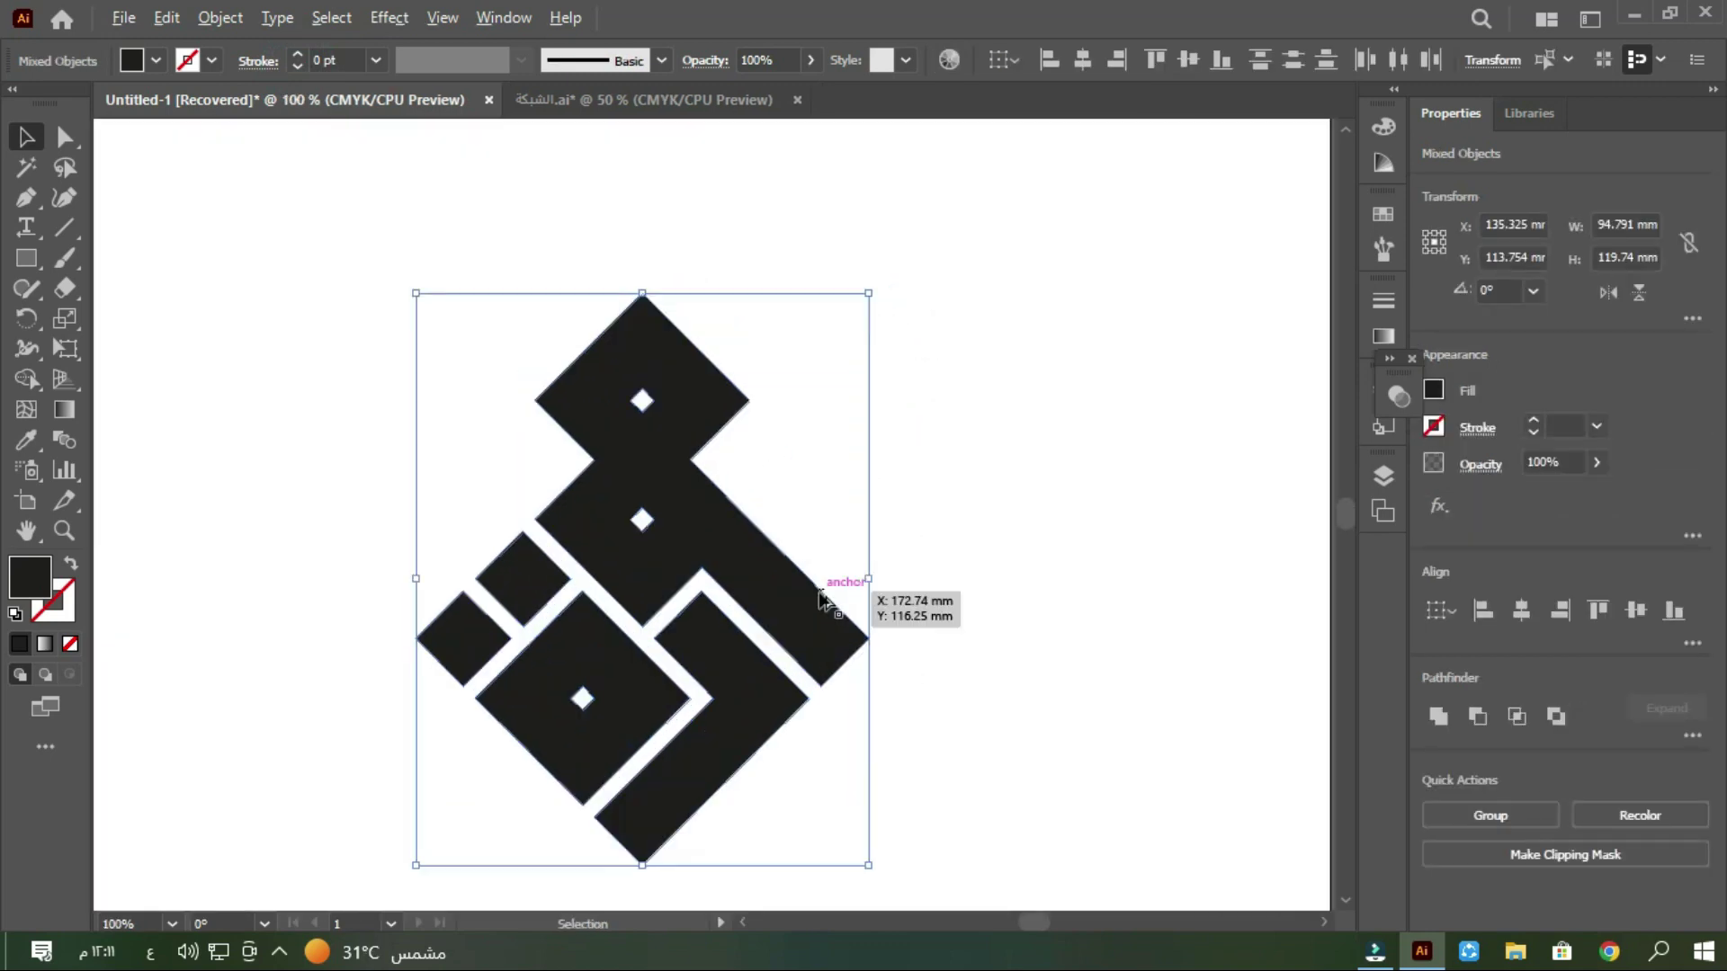
click(674, 613)
key(a)
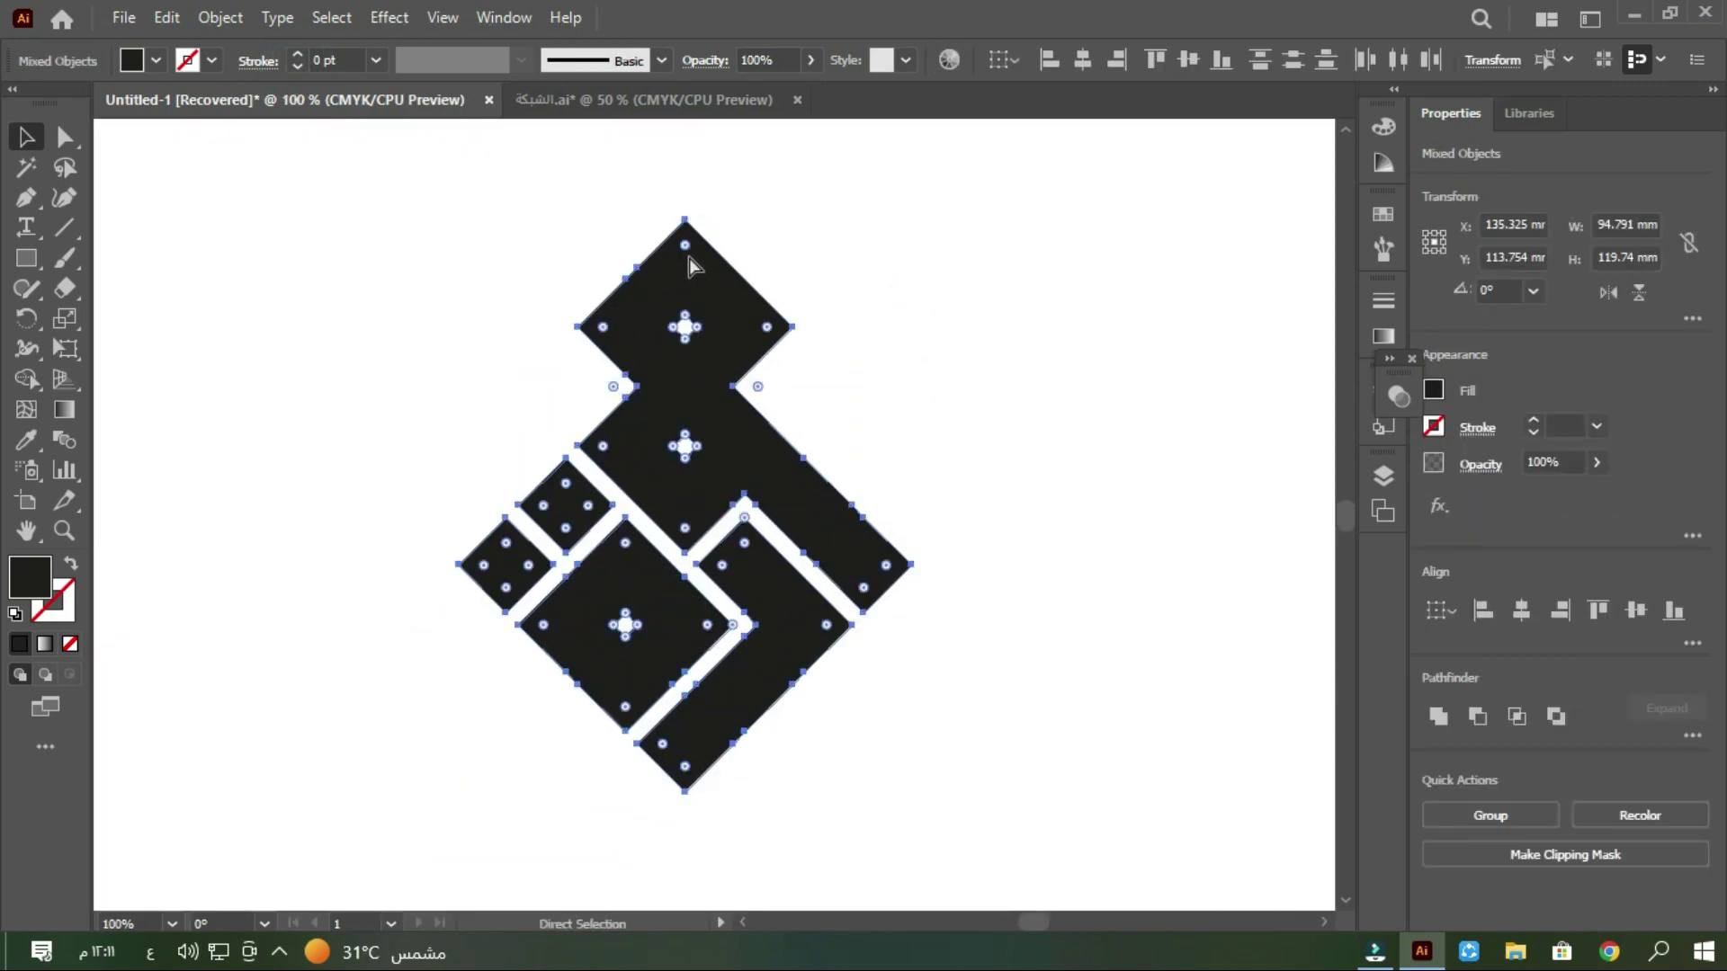
click(687, 241)
click(767, 324)
click(602, 325)
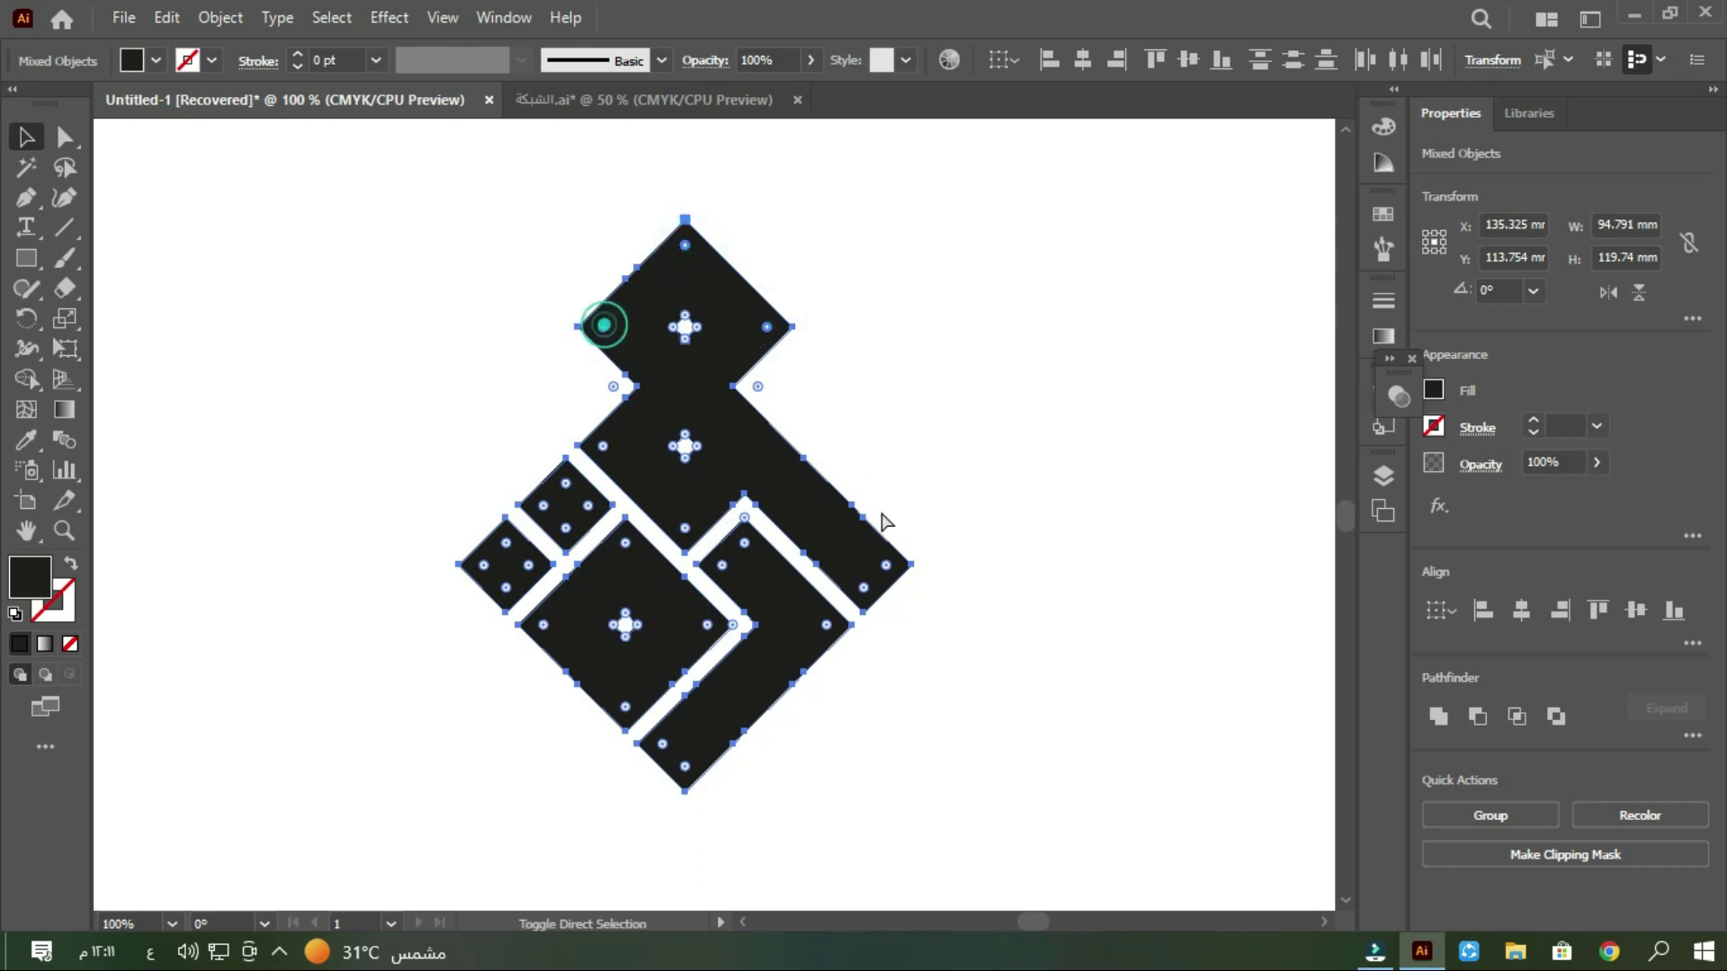
click(886, 567)
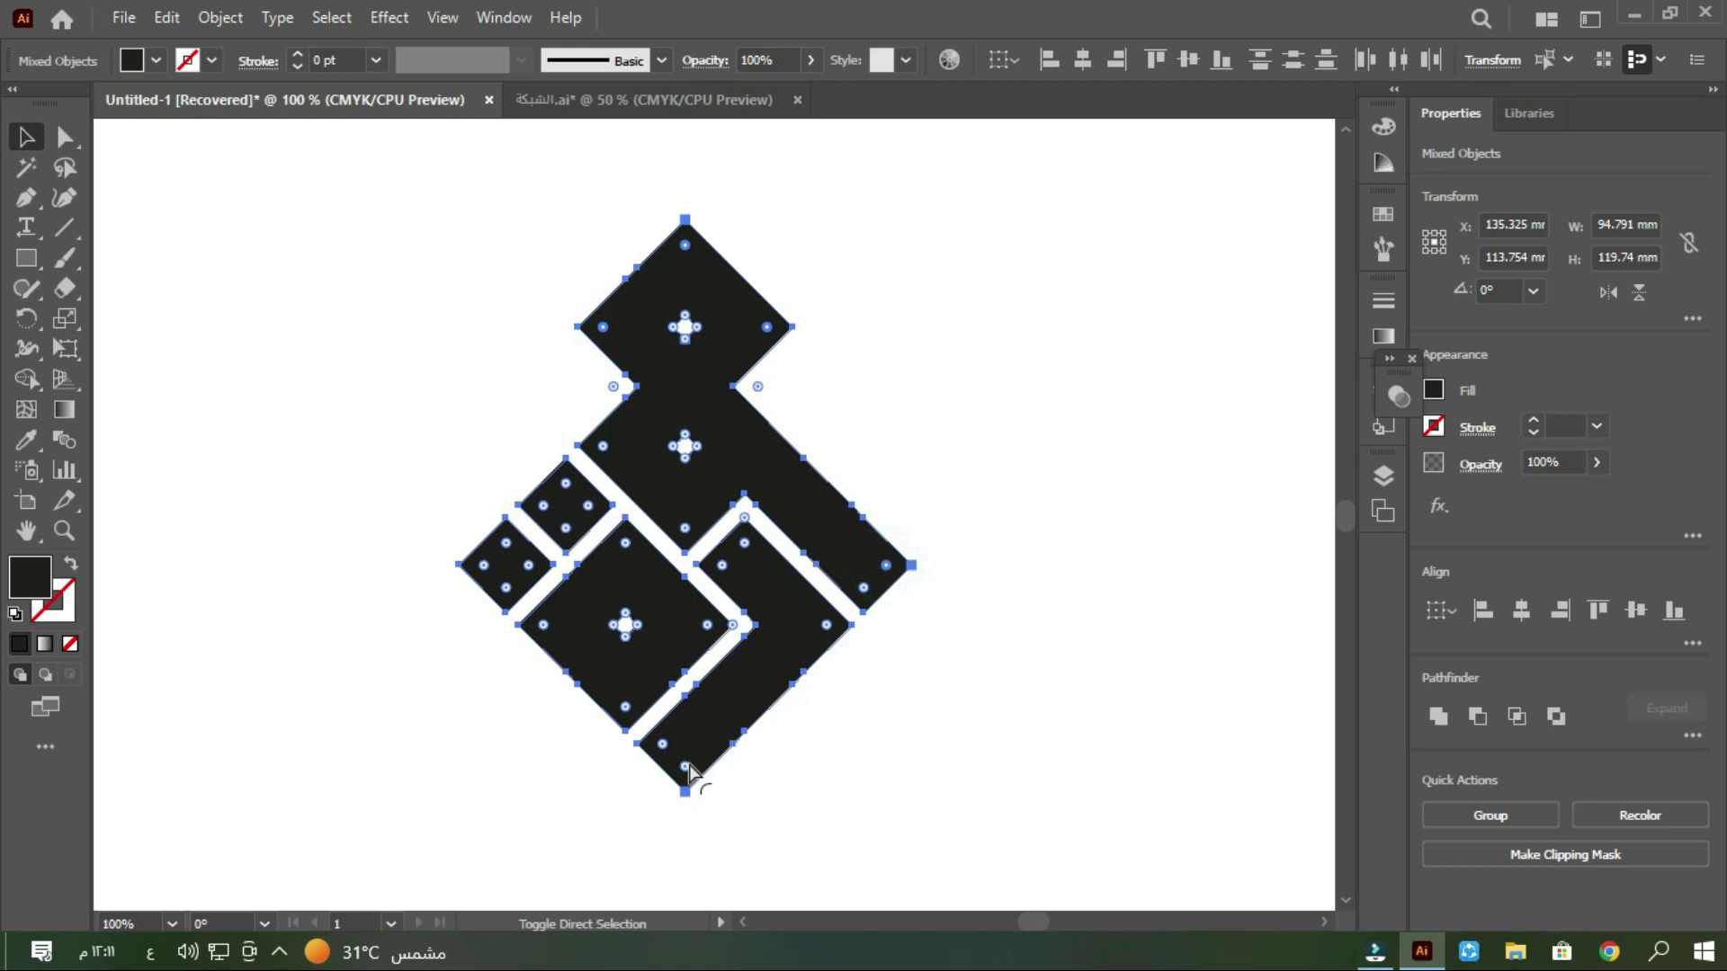
click(685, 769)
click(486, 567)
drag(486, 567, 512, 570)
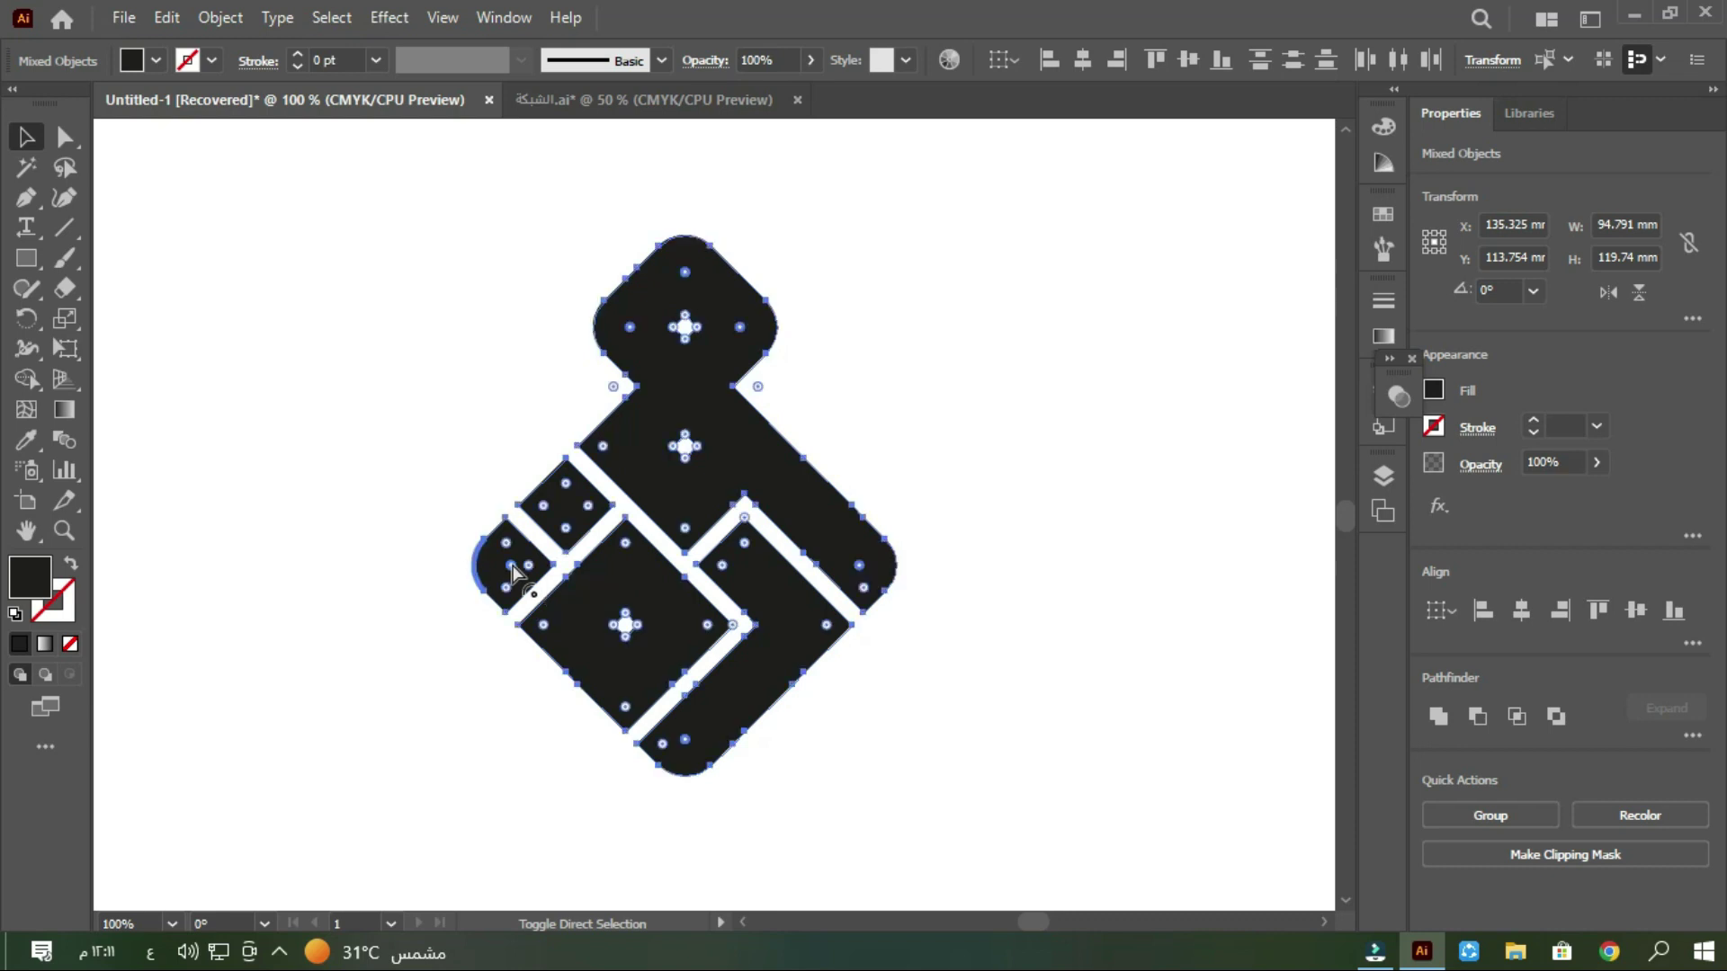
Step: Change the rounded corners at the top of the upper diamond and at the bottom tip to chamfered corners
key(a)
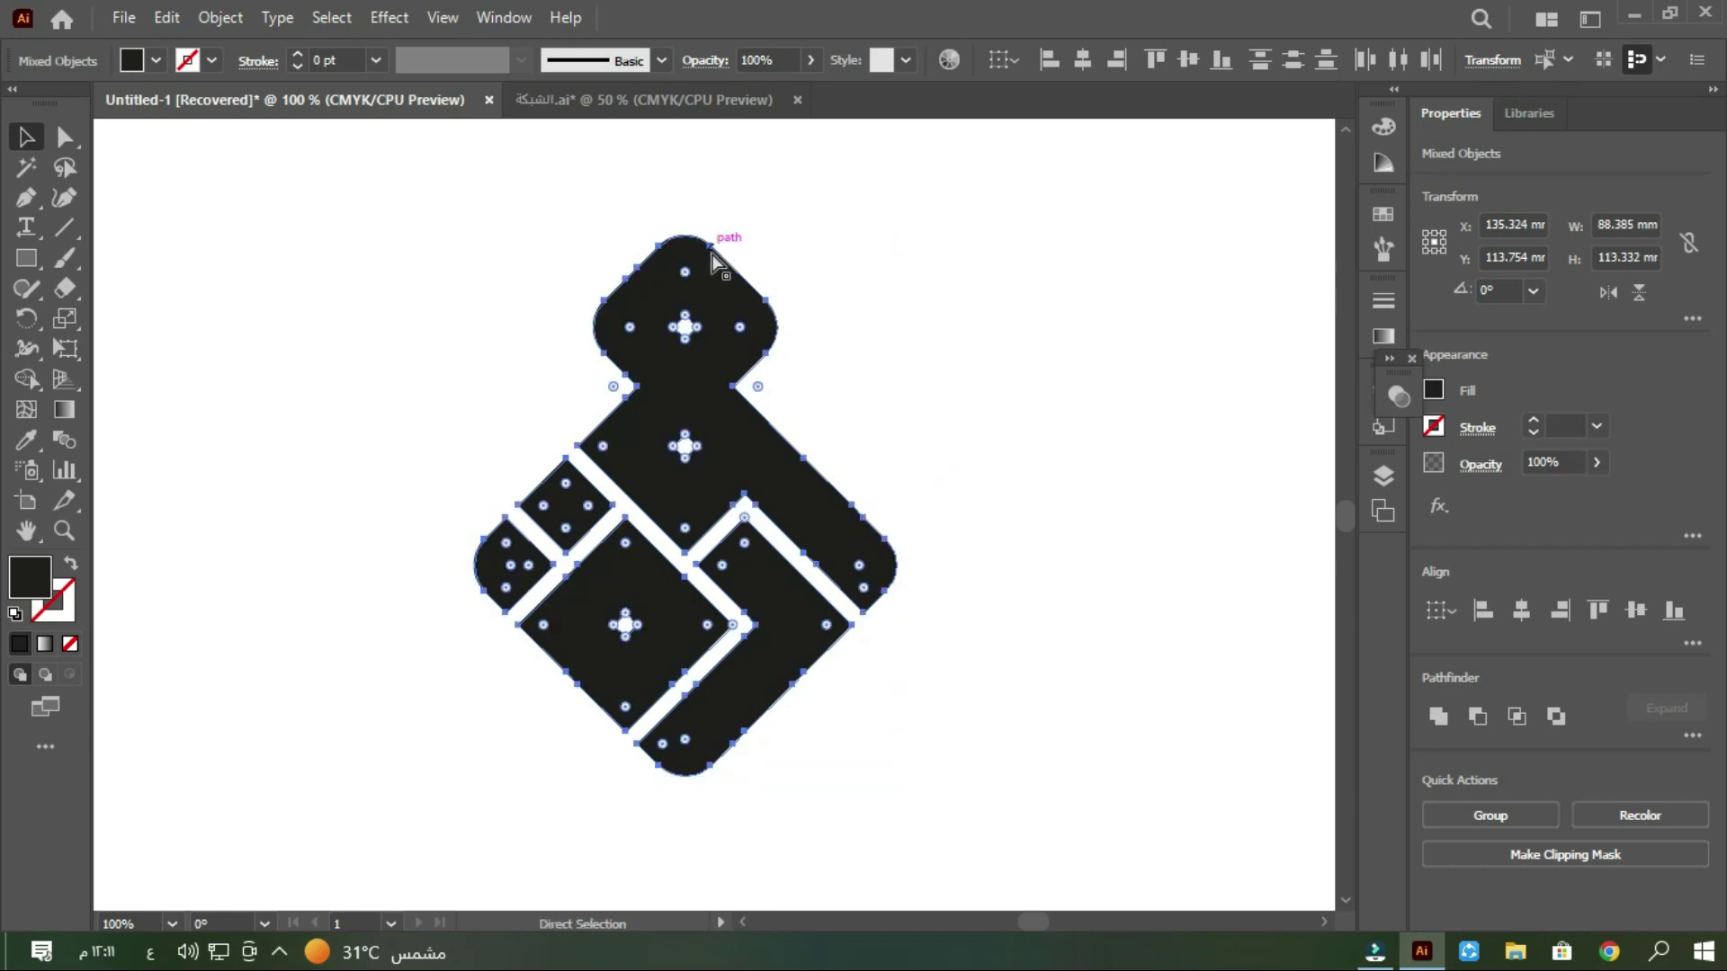
double_click(684, 271)
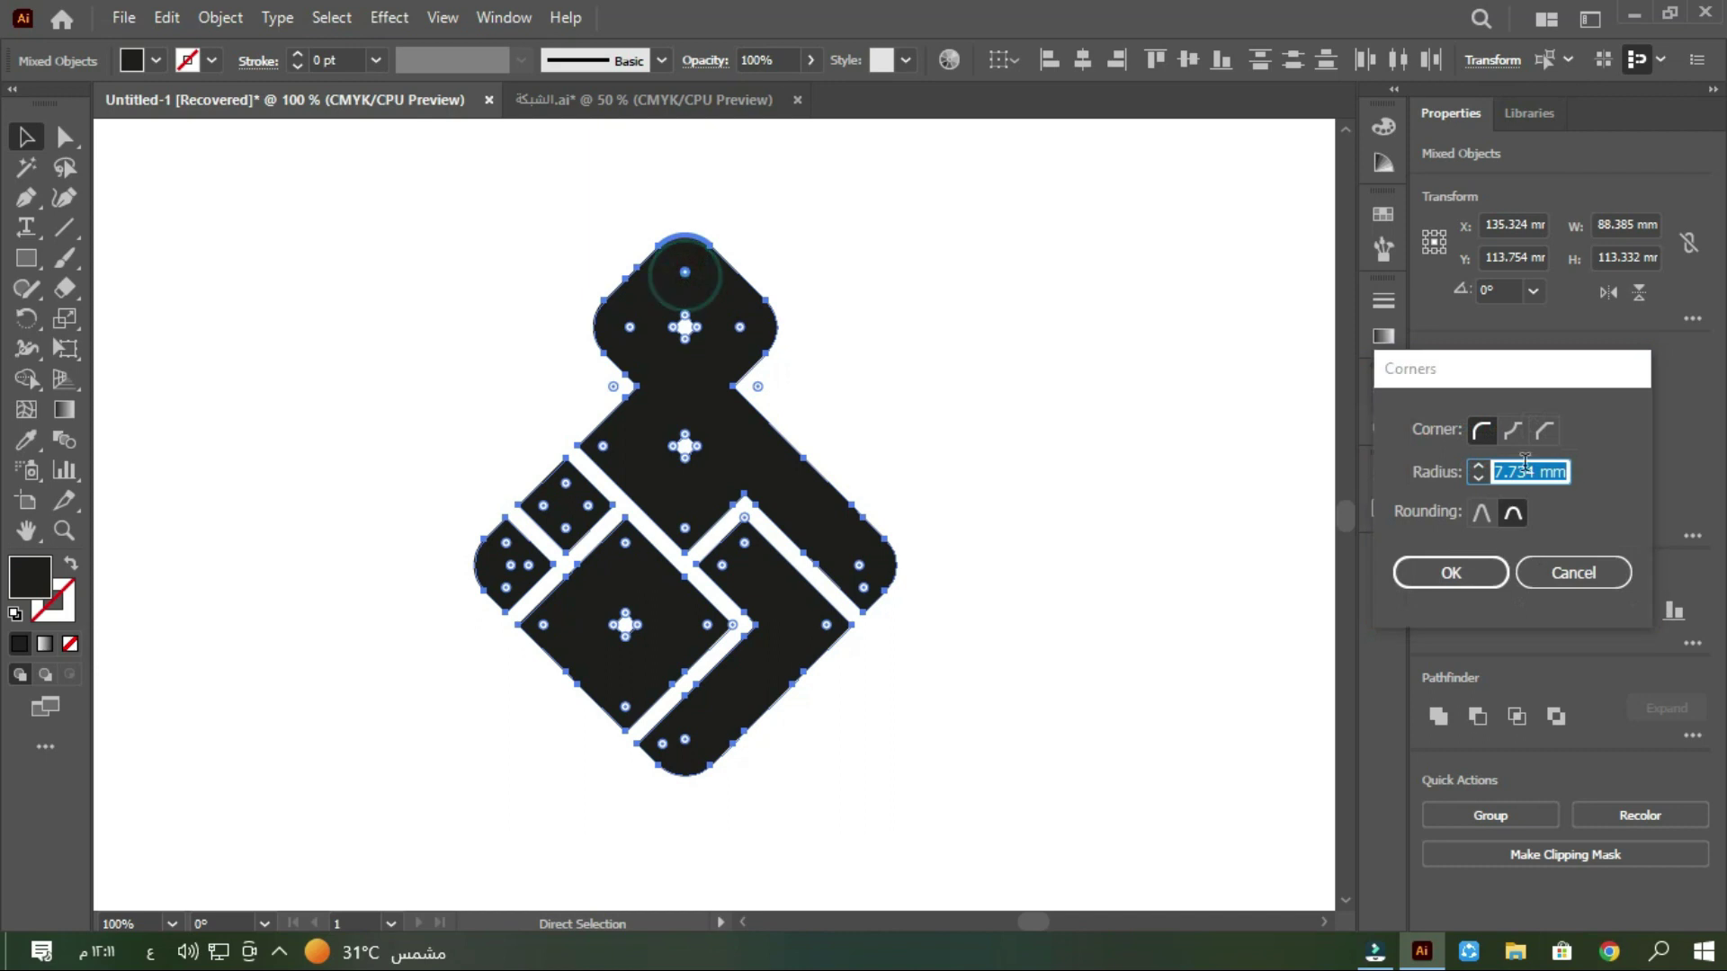
click(1543, 433)
click(1450, 573)
key(v)
key(a)
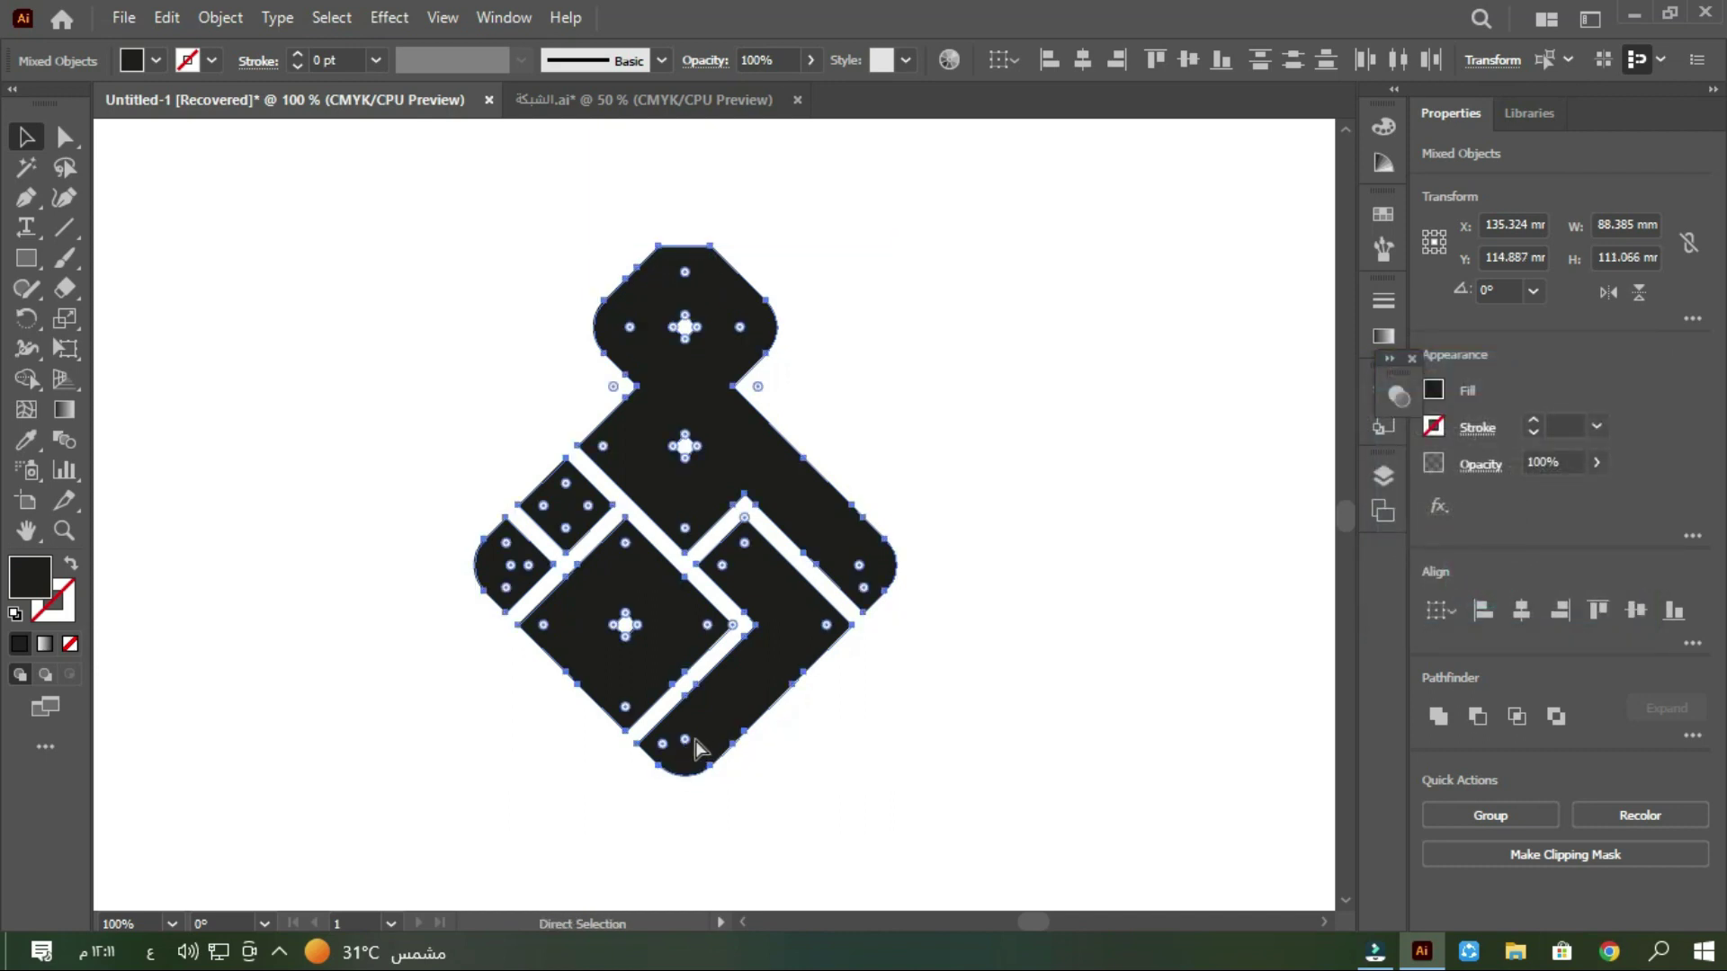
double_click(686, 740)
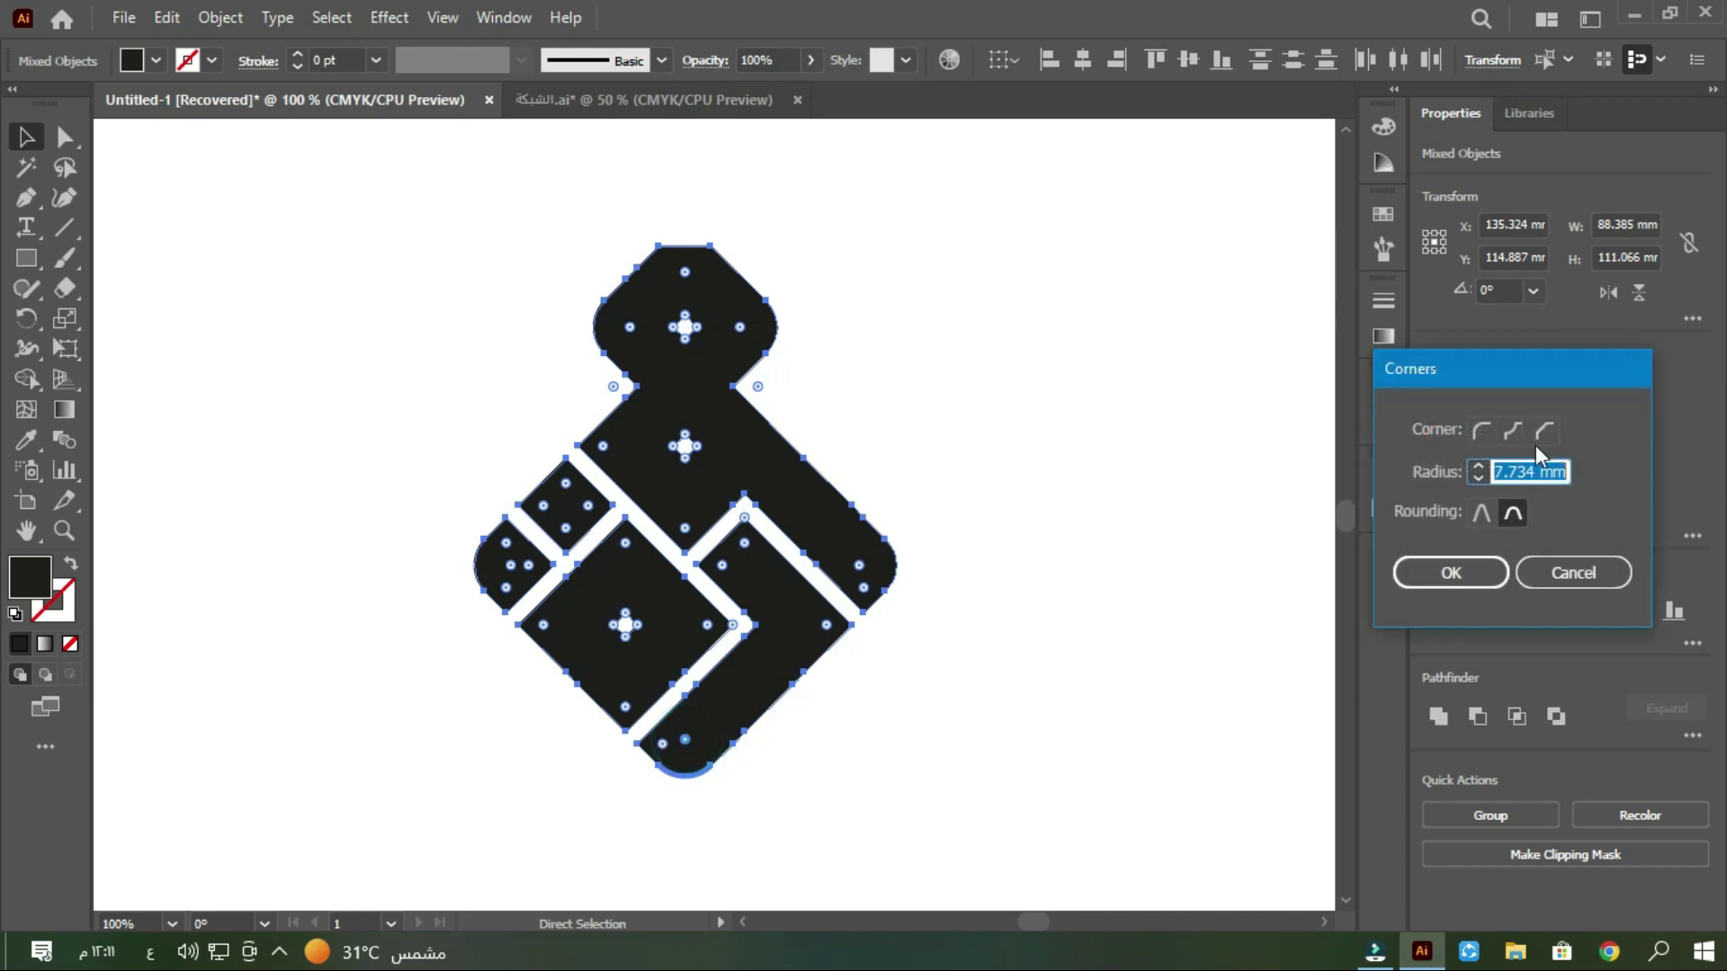
click(1543, 431)
click(1452, 572)
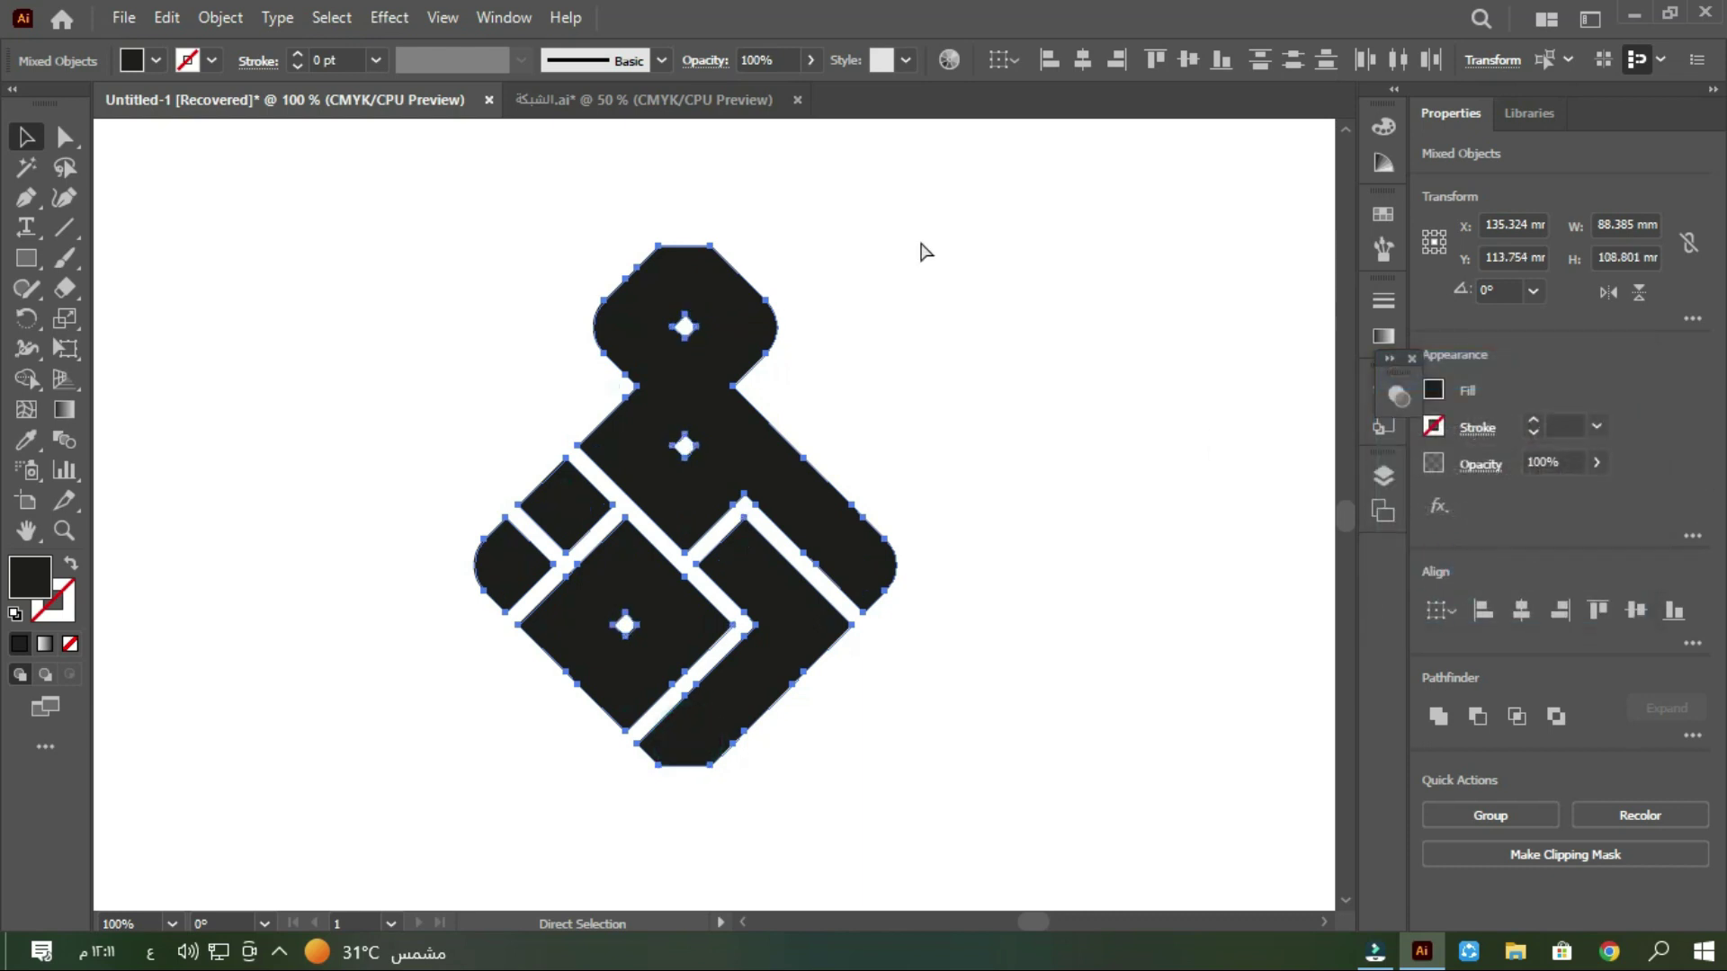
click(919, 241)
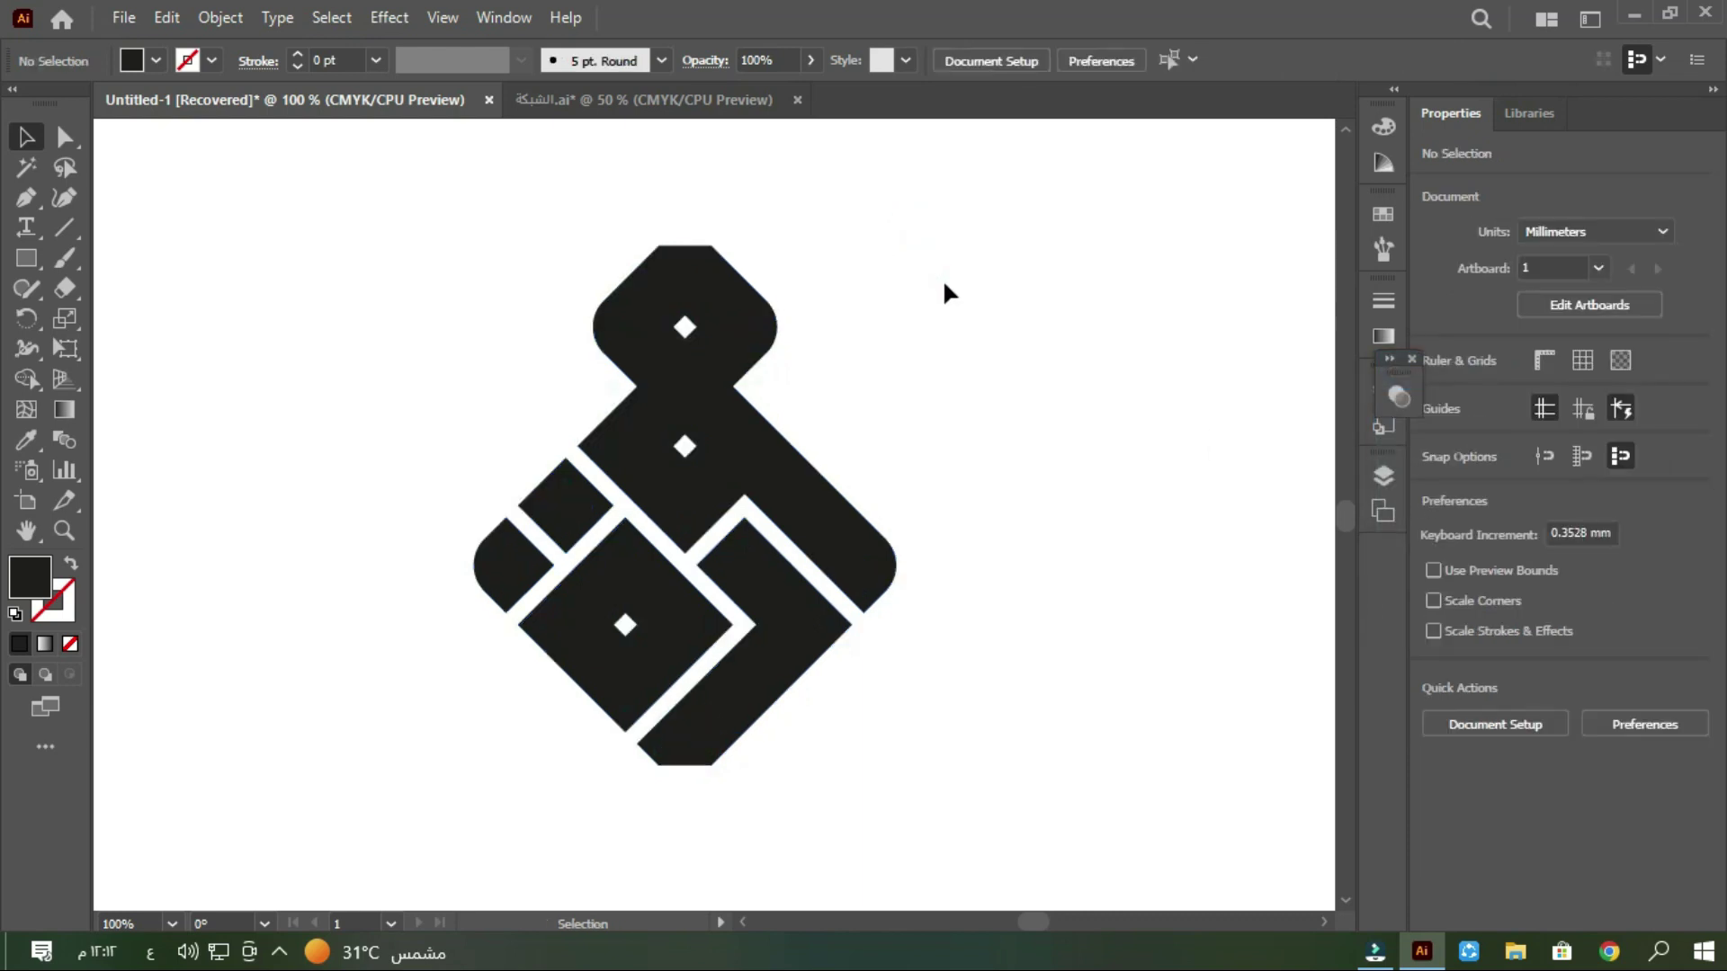
Step: Draw a black rectangle about 11.3 by 8.1 mm just above the flat top, widened to match the flat edge
click(25, 264)
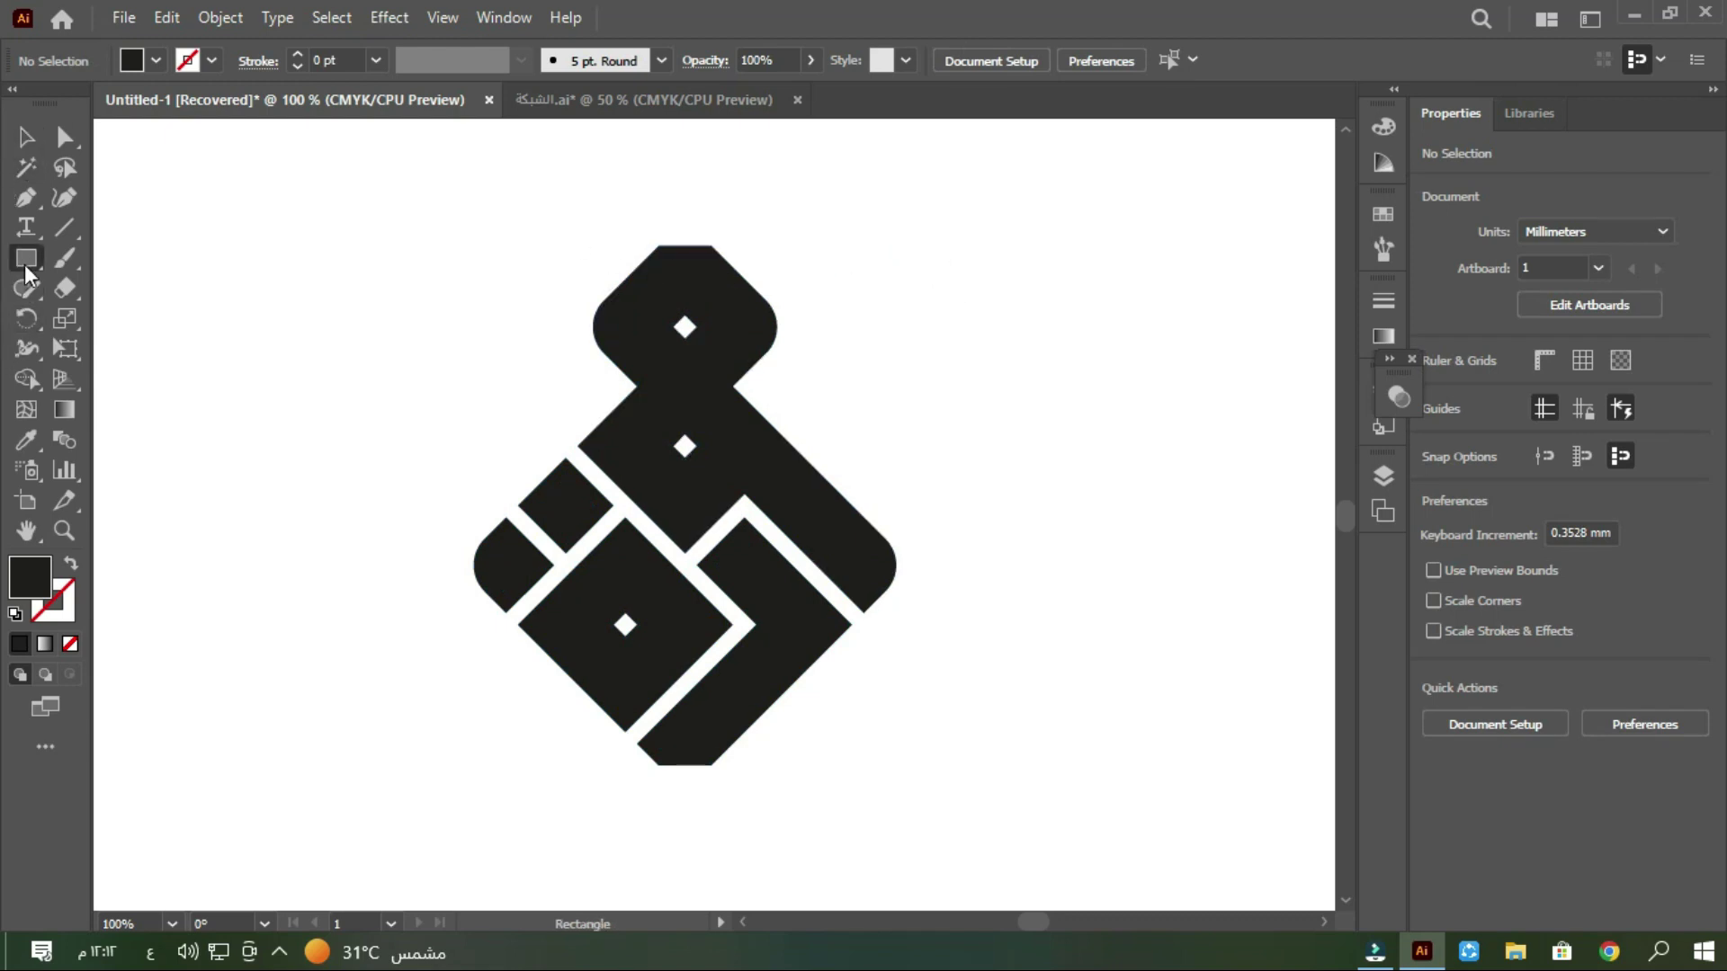
scroll(746, 360, up, 1)
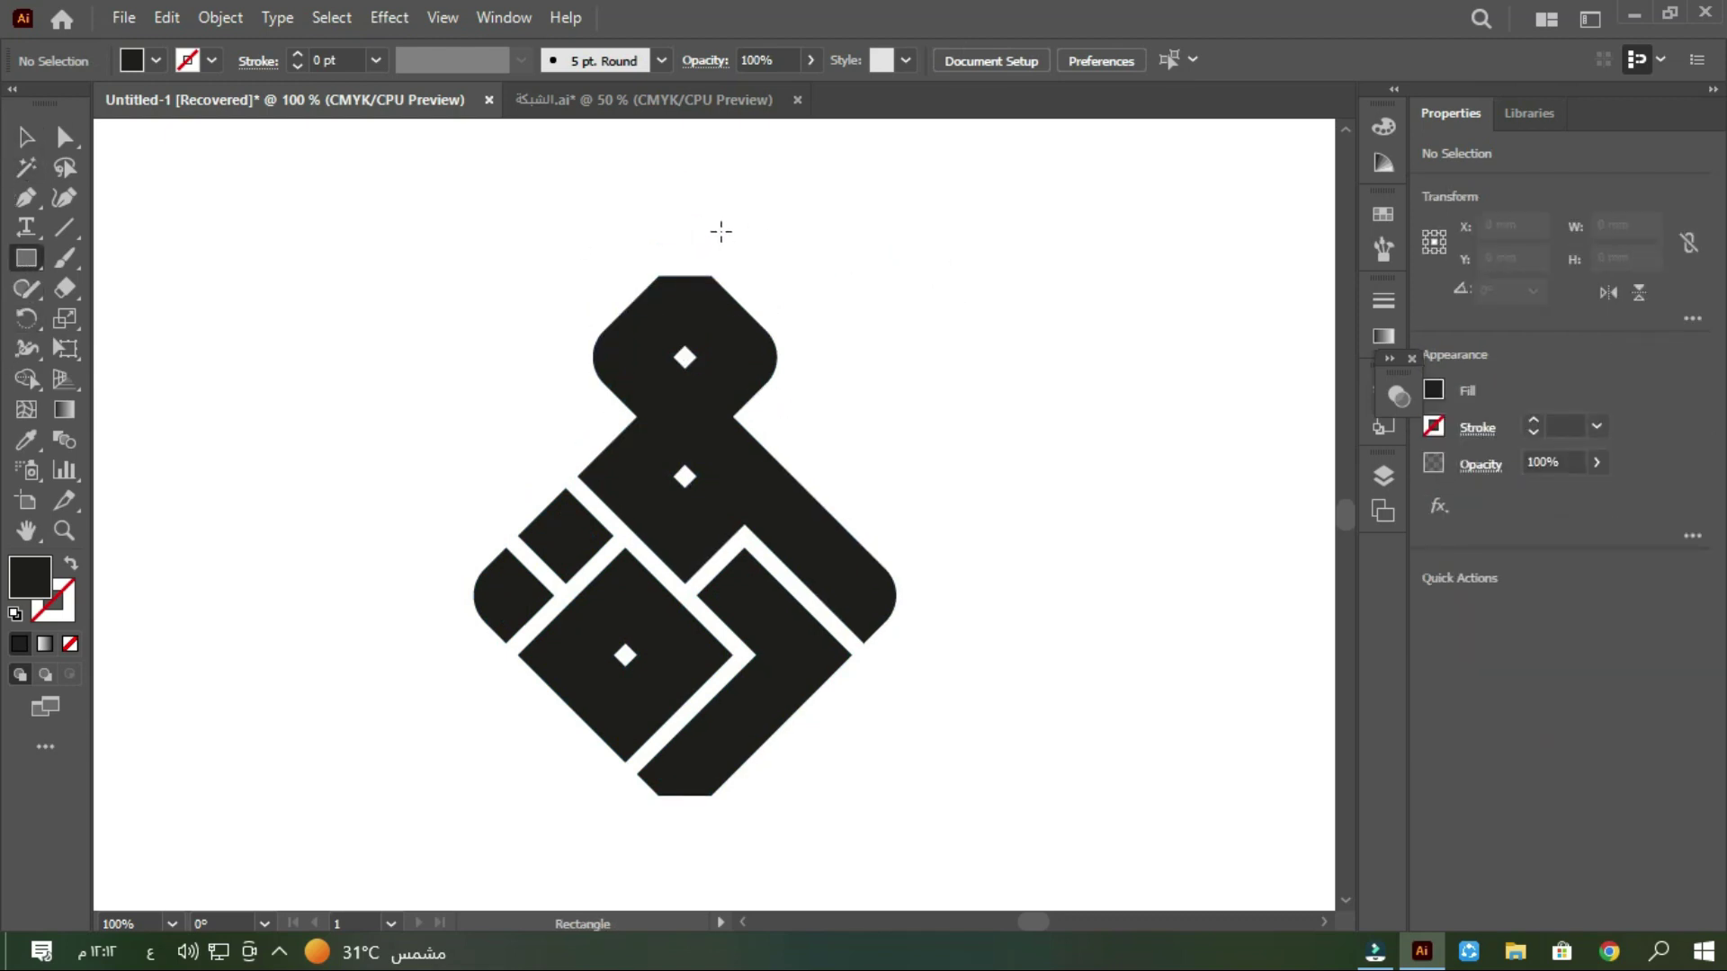
drag(713, 229, 663, 267)
scroll(975, 521, up, 2)
scroll(975, 513, up, 5)
drag(1306, 700, 1276, 695)
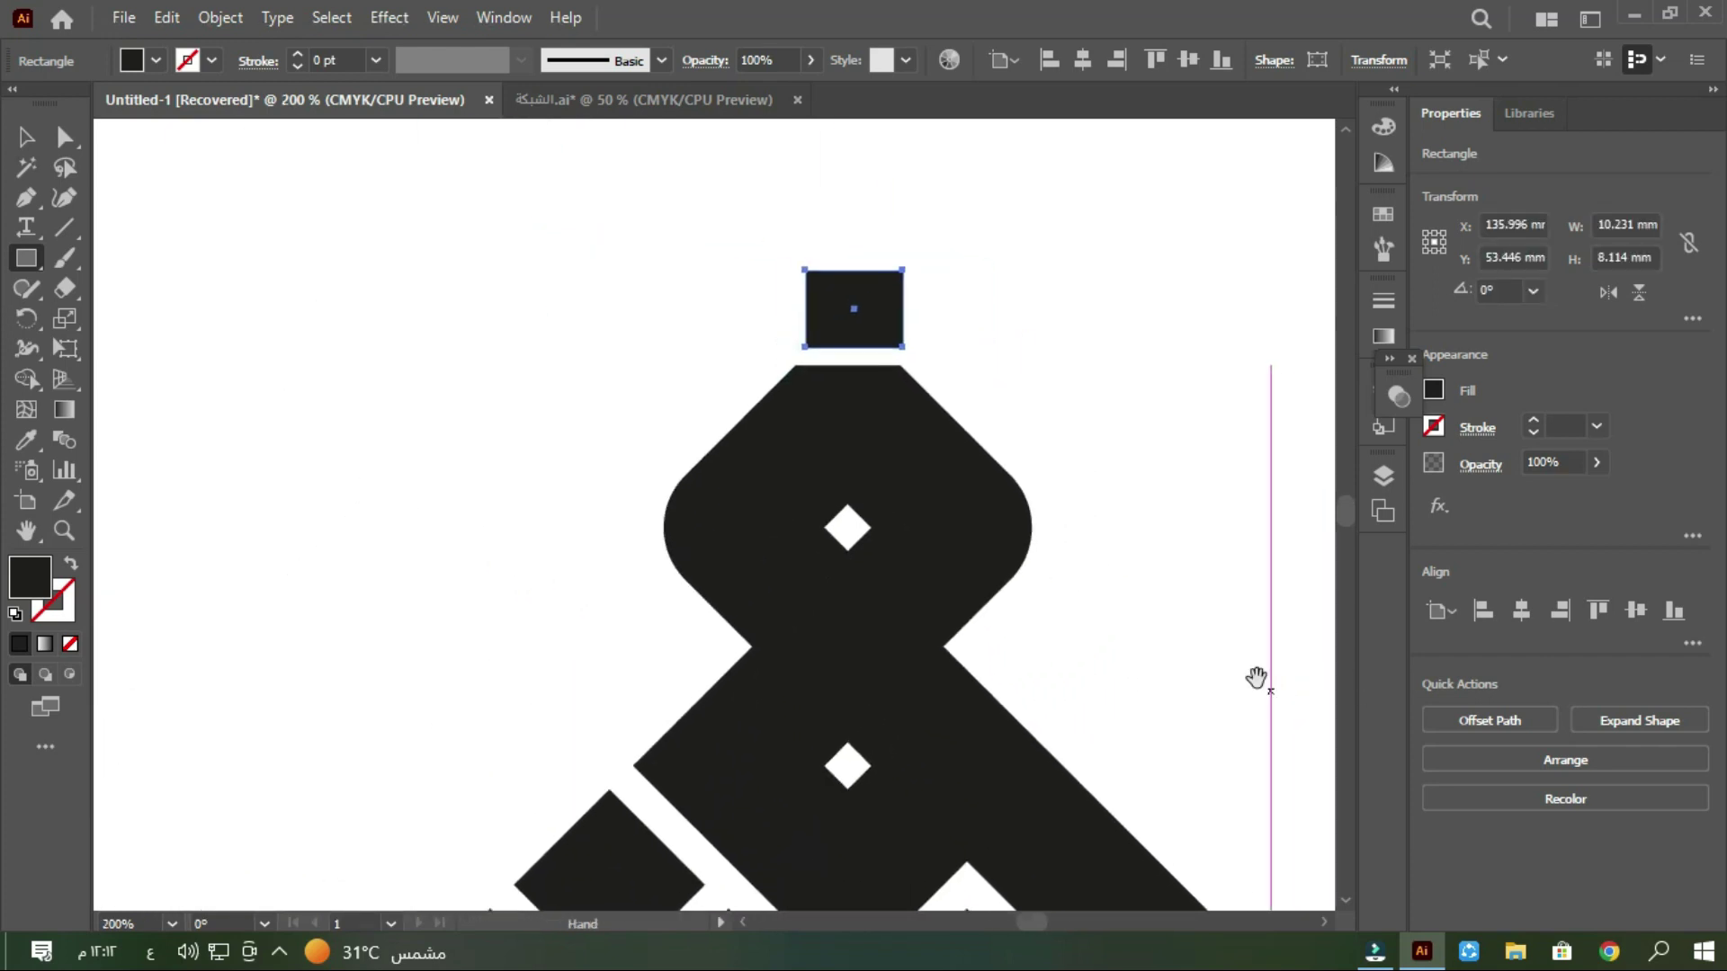
click(25, 139)
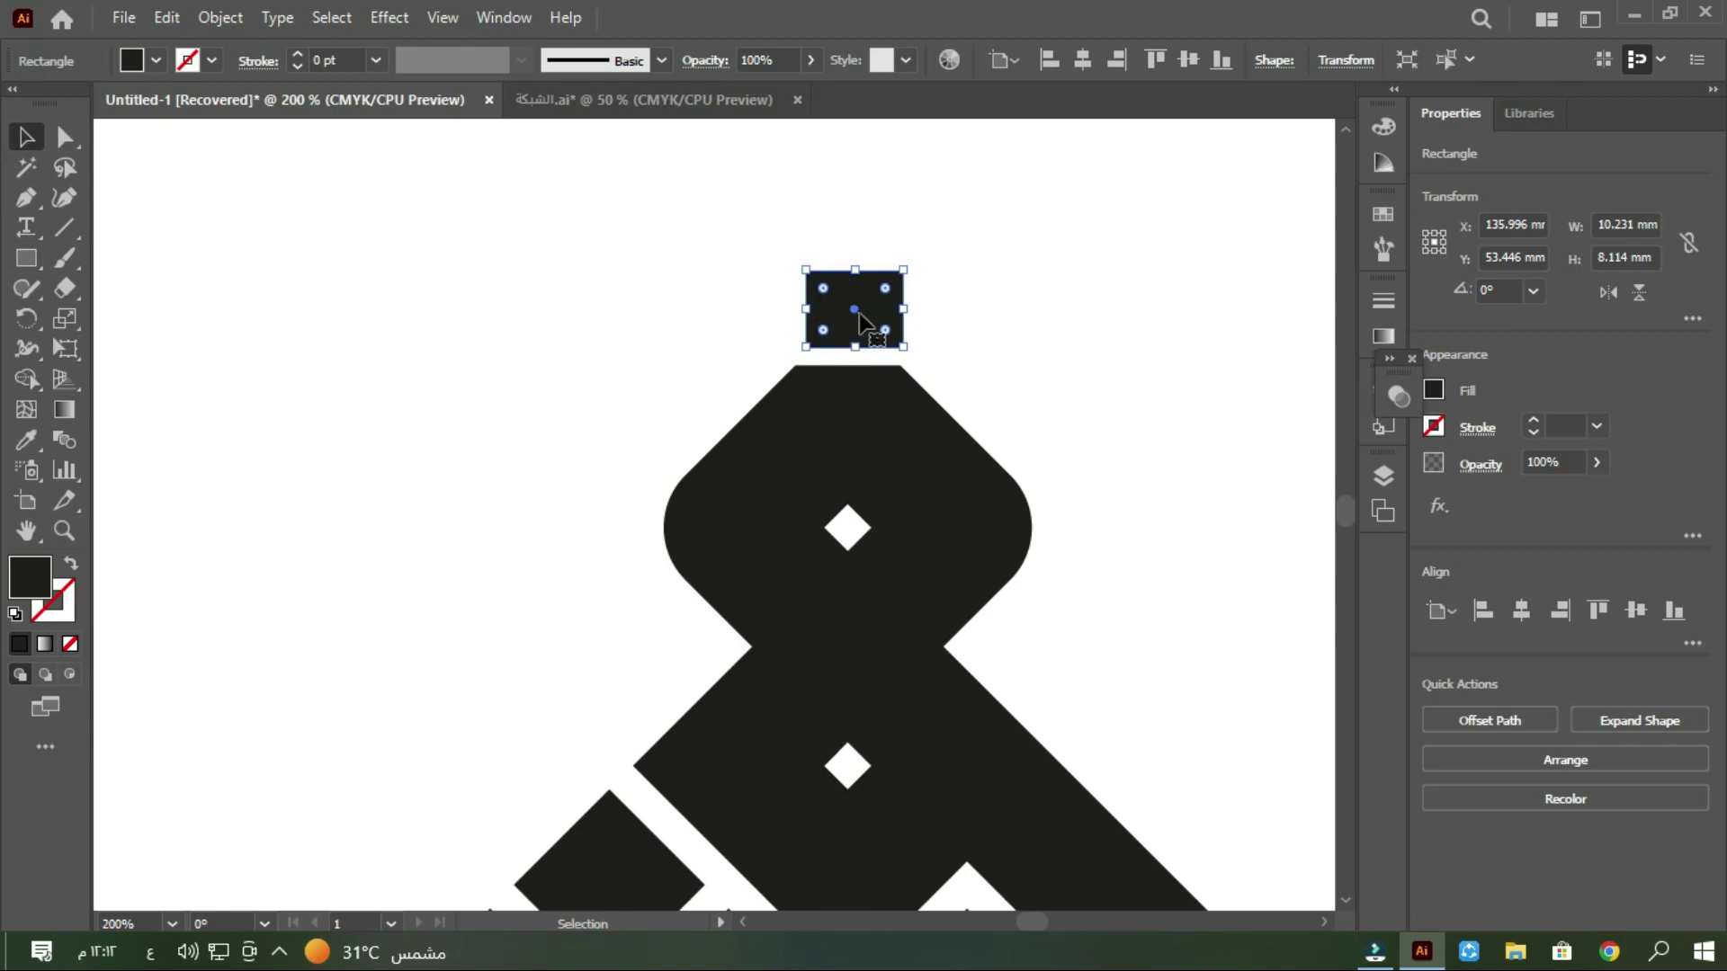
drag(807, 313, 795, 314)
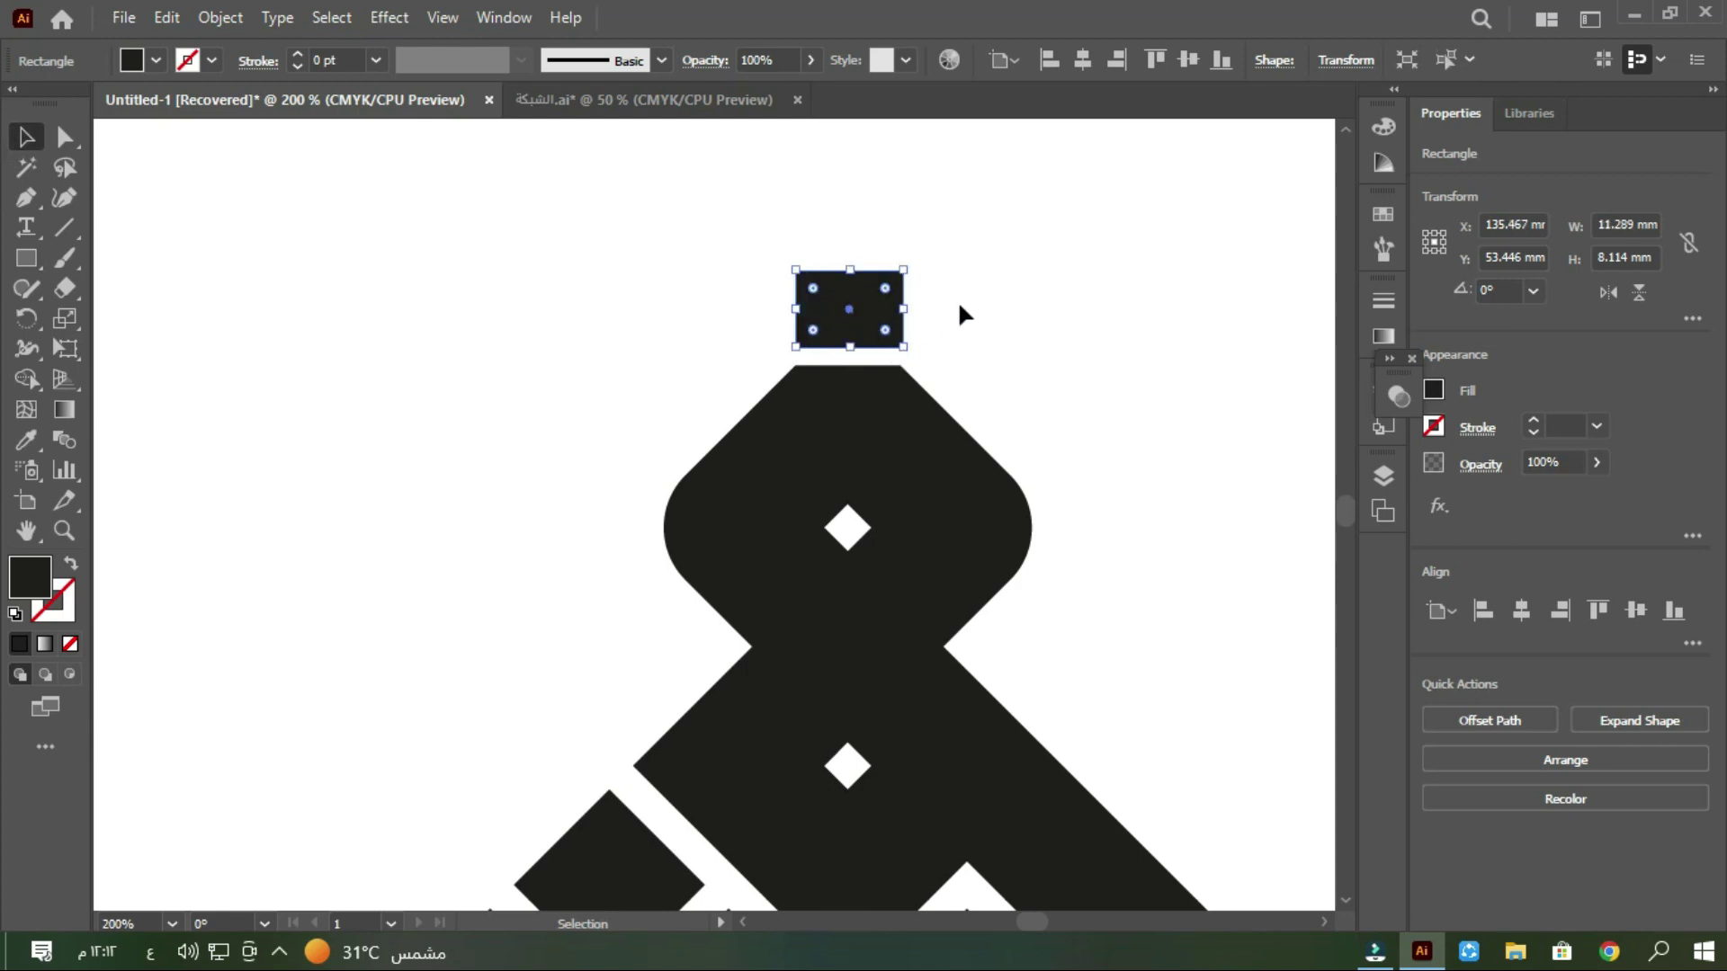
click(940, 307)
scroll(977, 290, down, 2)
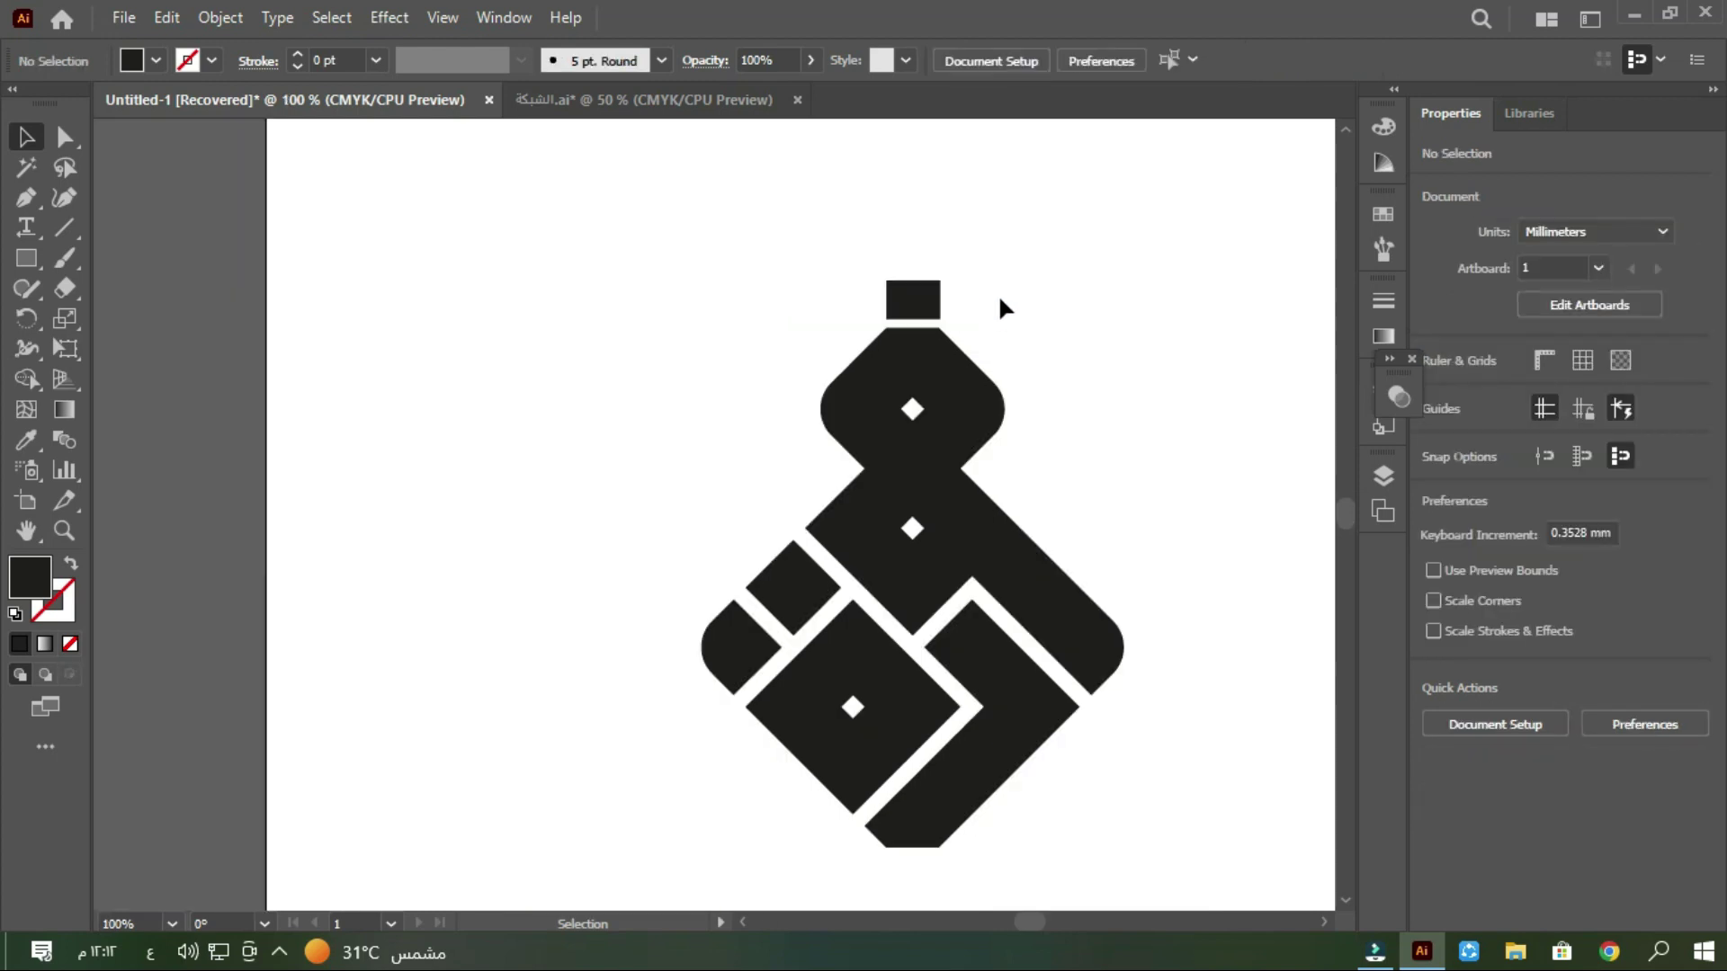
Step: Draw a circle about 2.5 mm in diameter in the empty area beside the design and fill it white
drag(22, 261, 126, 319)
mouse_move(513, 422)
mouse_down()
mouse_move(474, 450)
mouse_move(501, 419)
mouse_up()
scroll(506, 368, up, 1)
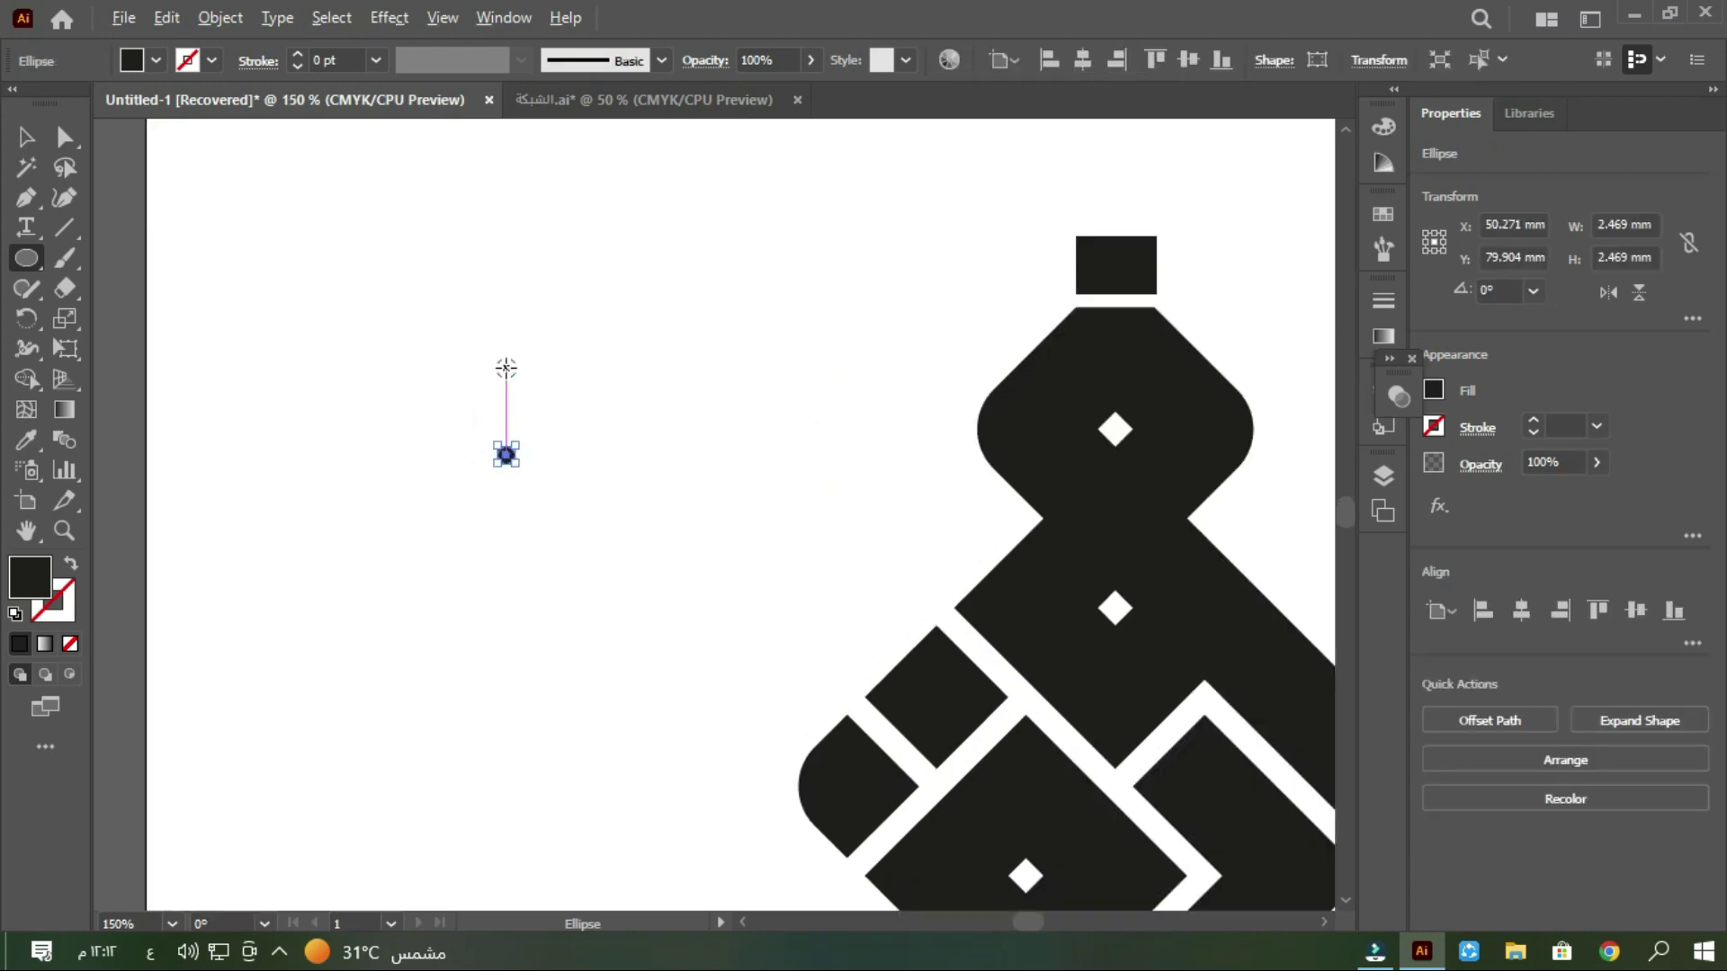
click(156, 60)
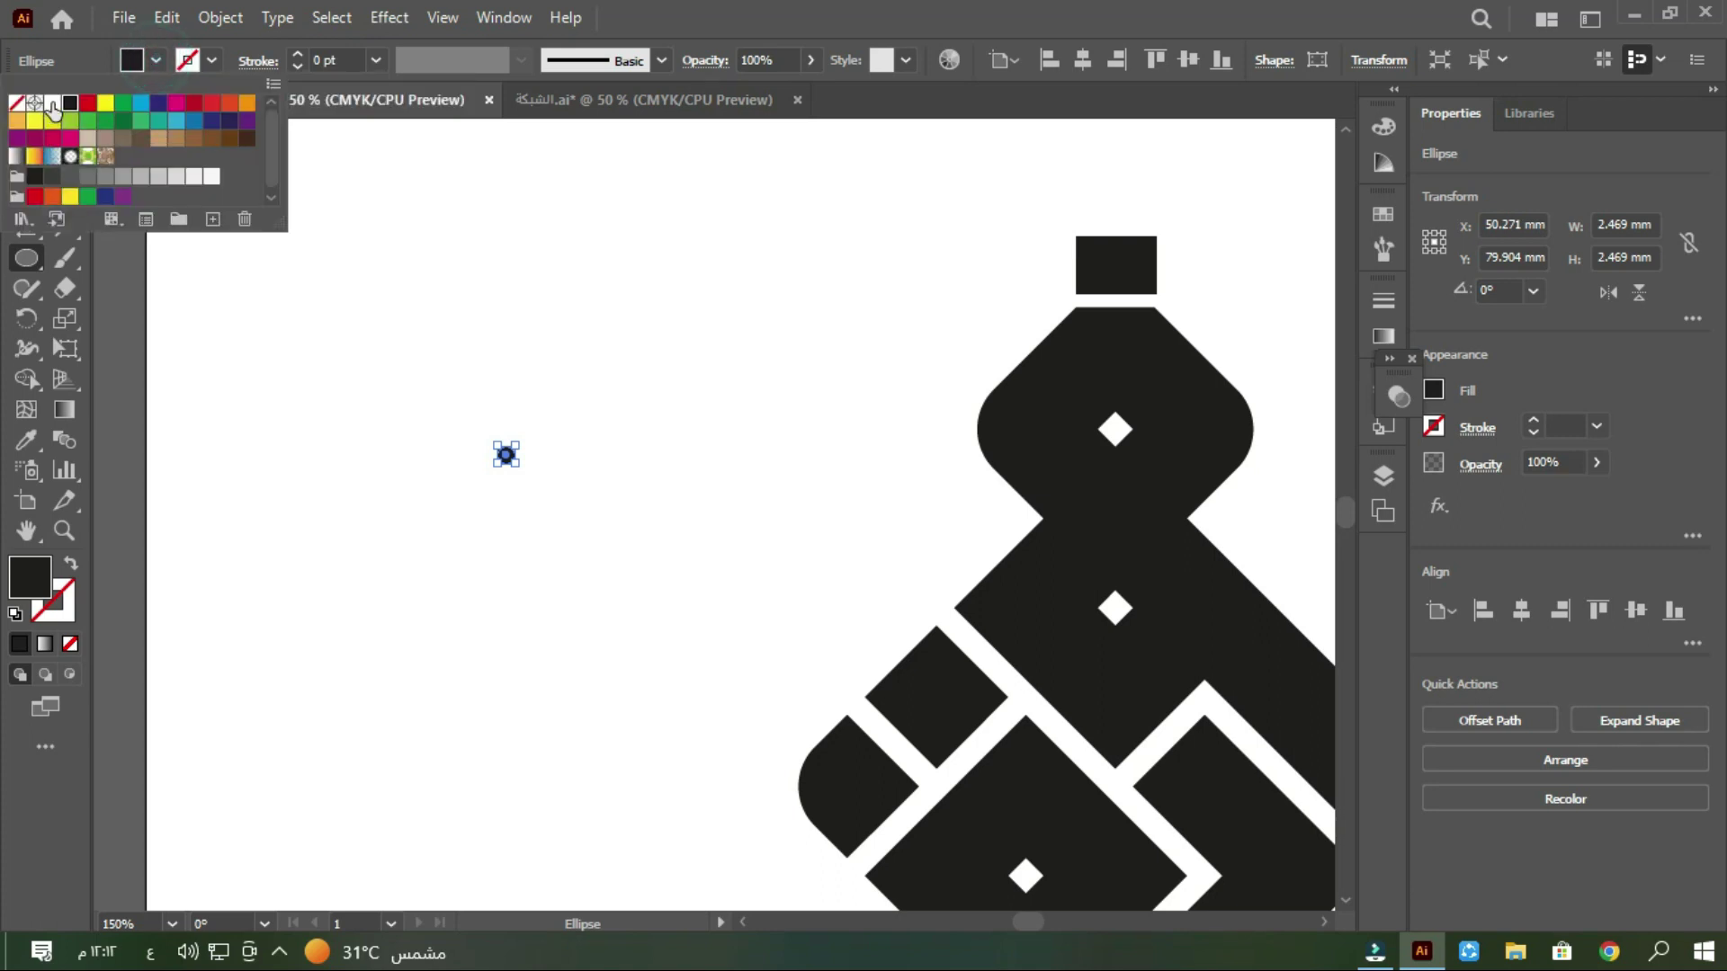
click(40, 106)
click(633, 342)
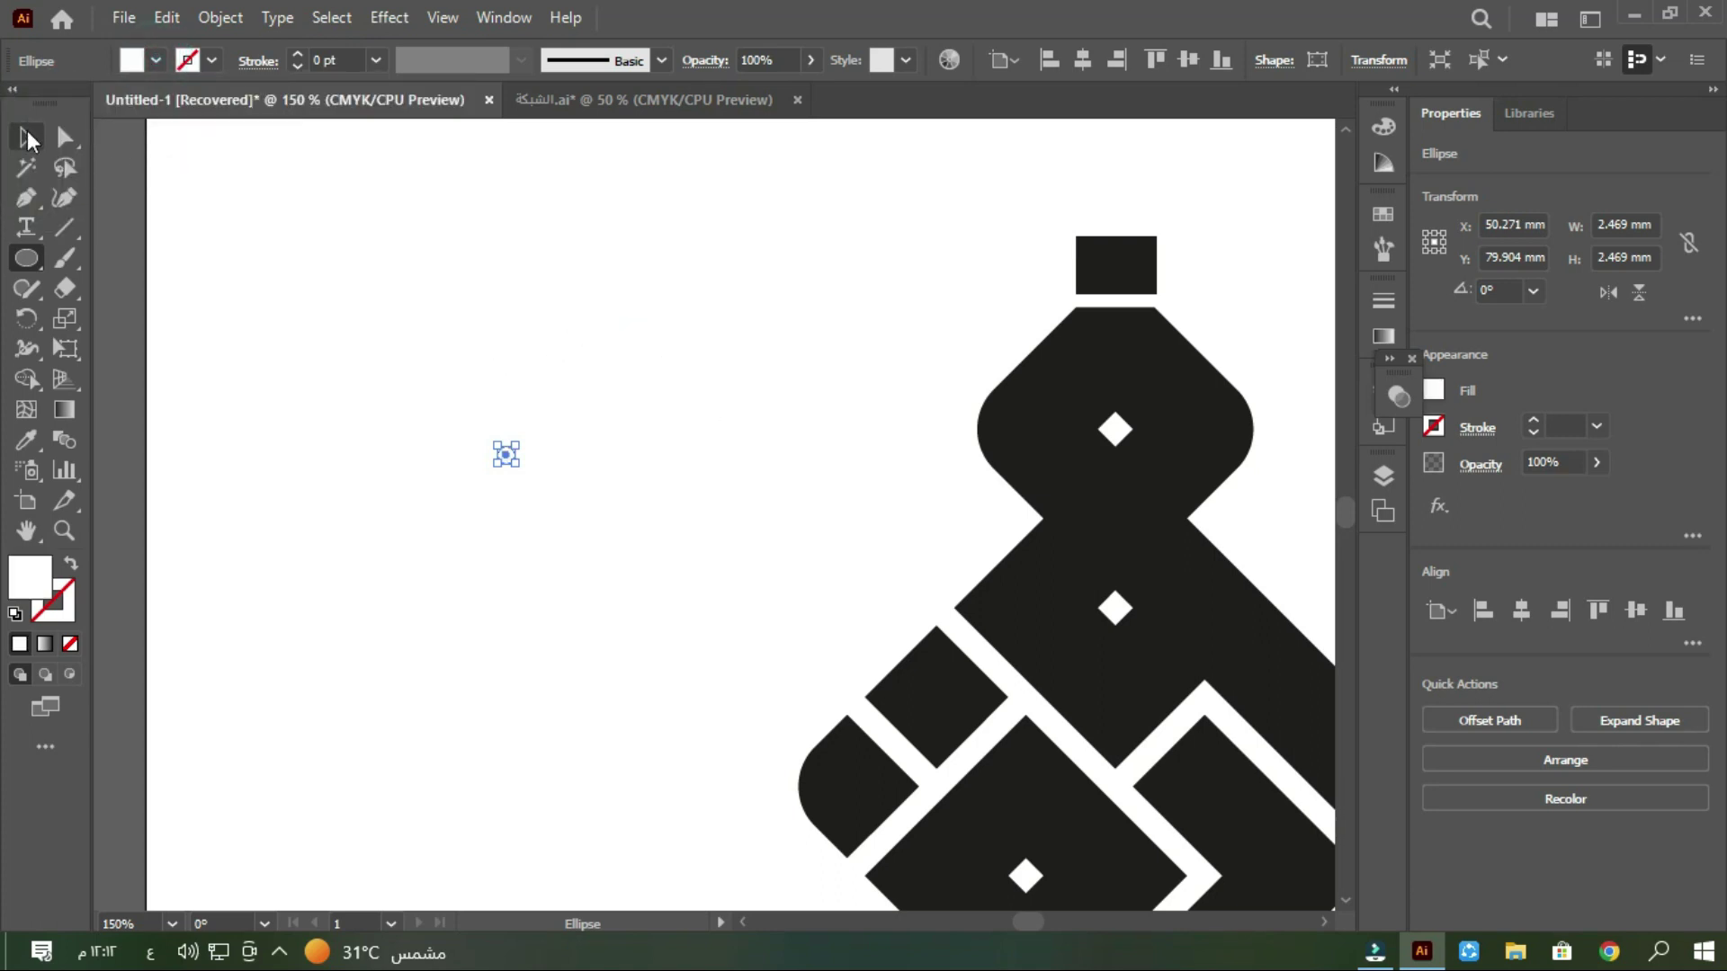
Step: Move the white circle into the left half of the small rectangle, centred vertically
click(27, 139)
drag(560, 351, 1097, 268)
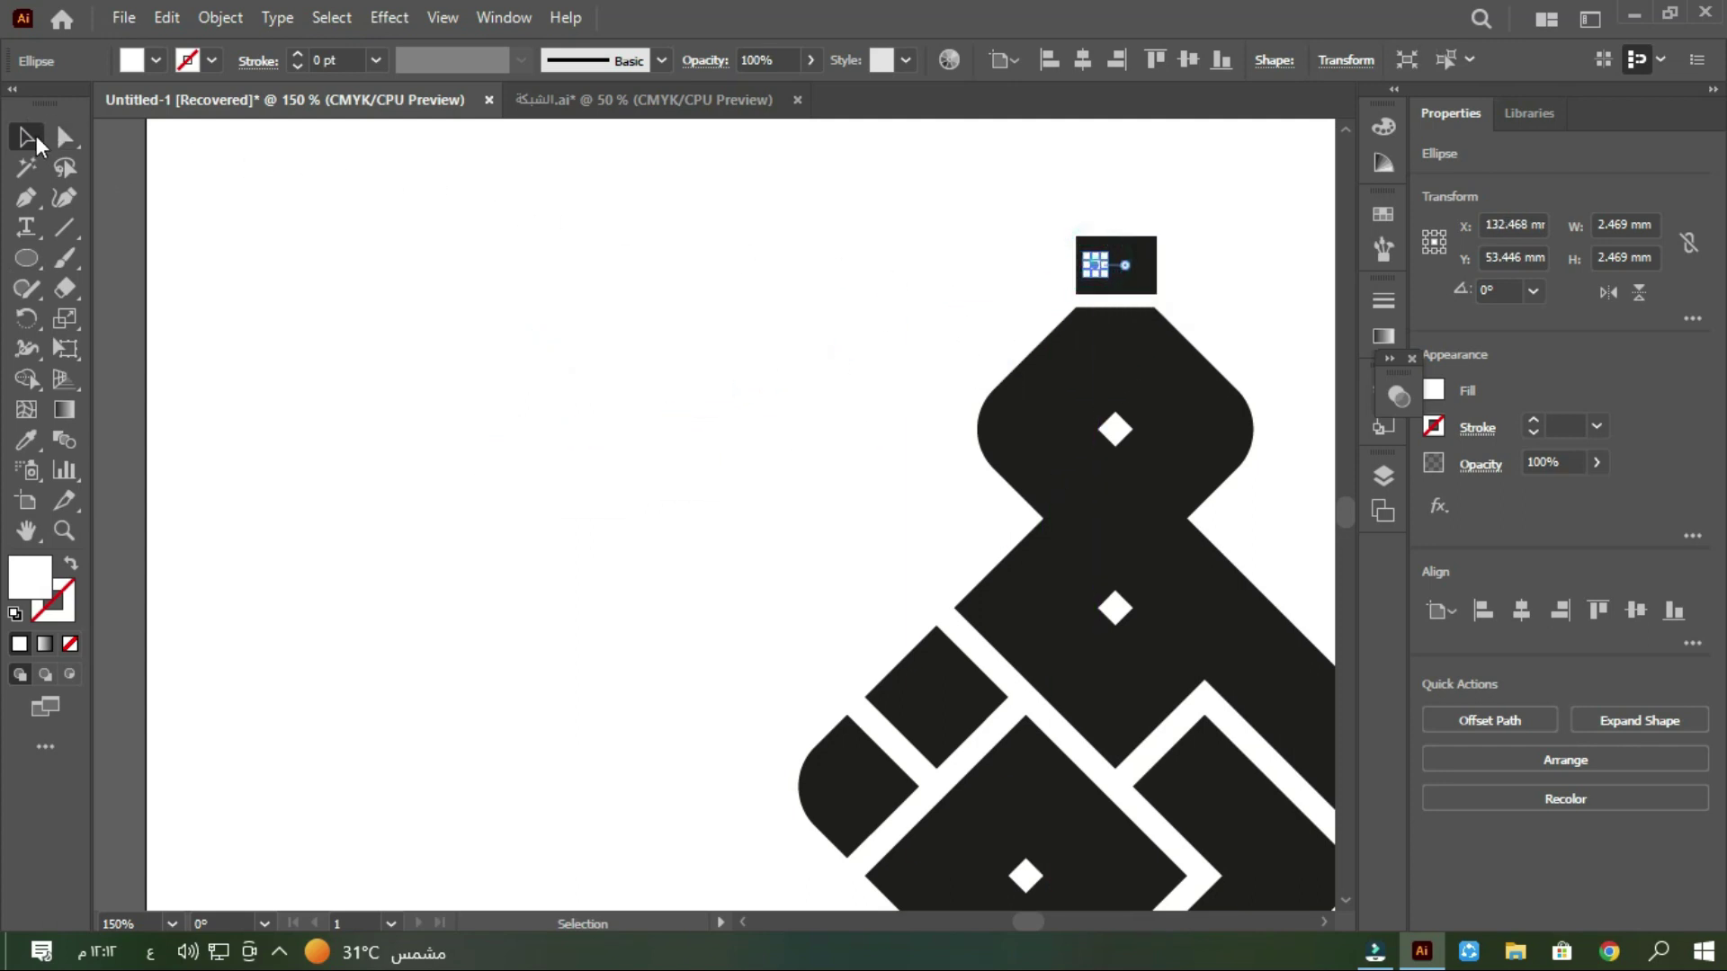
click(906, 378)
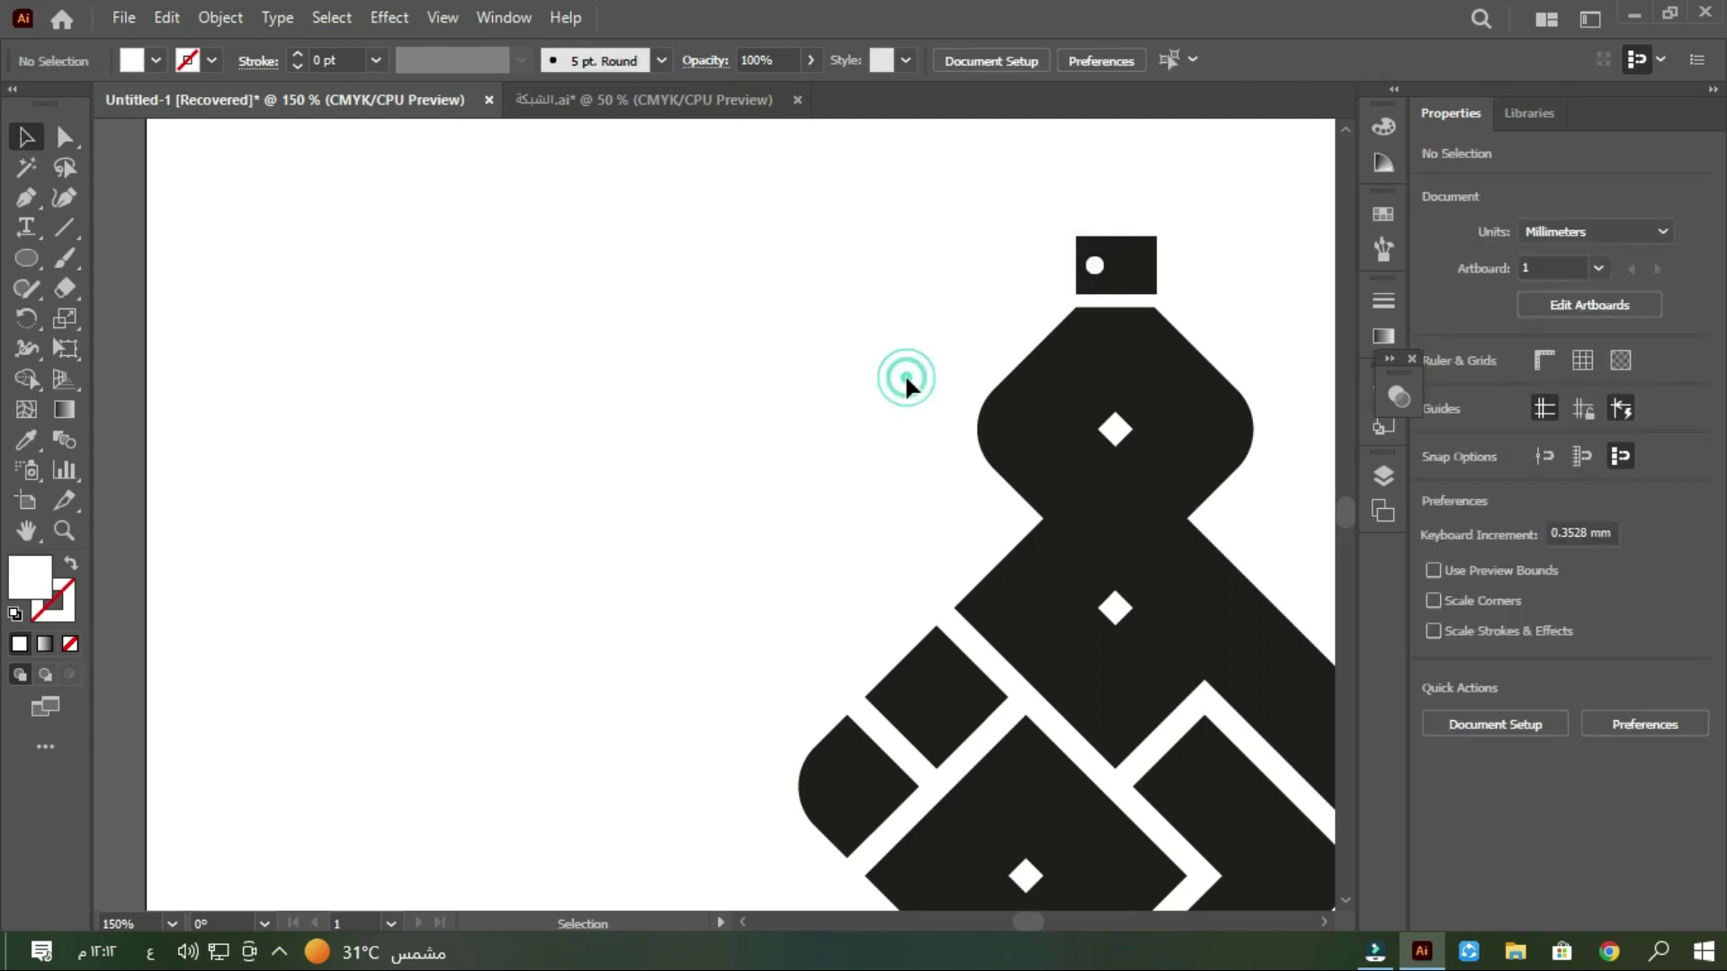
scroll(907, 386, down, 1)
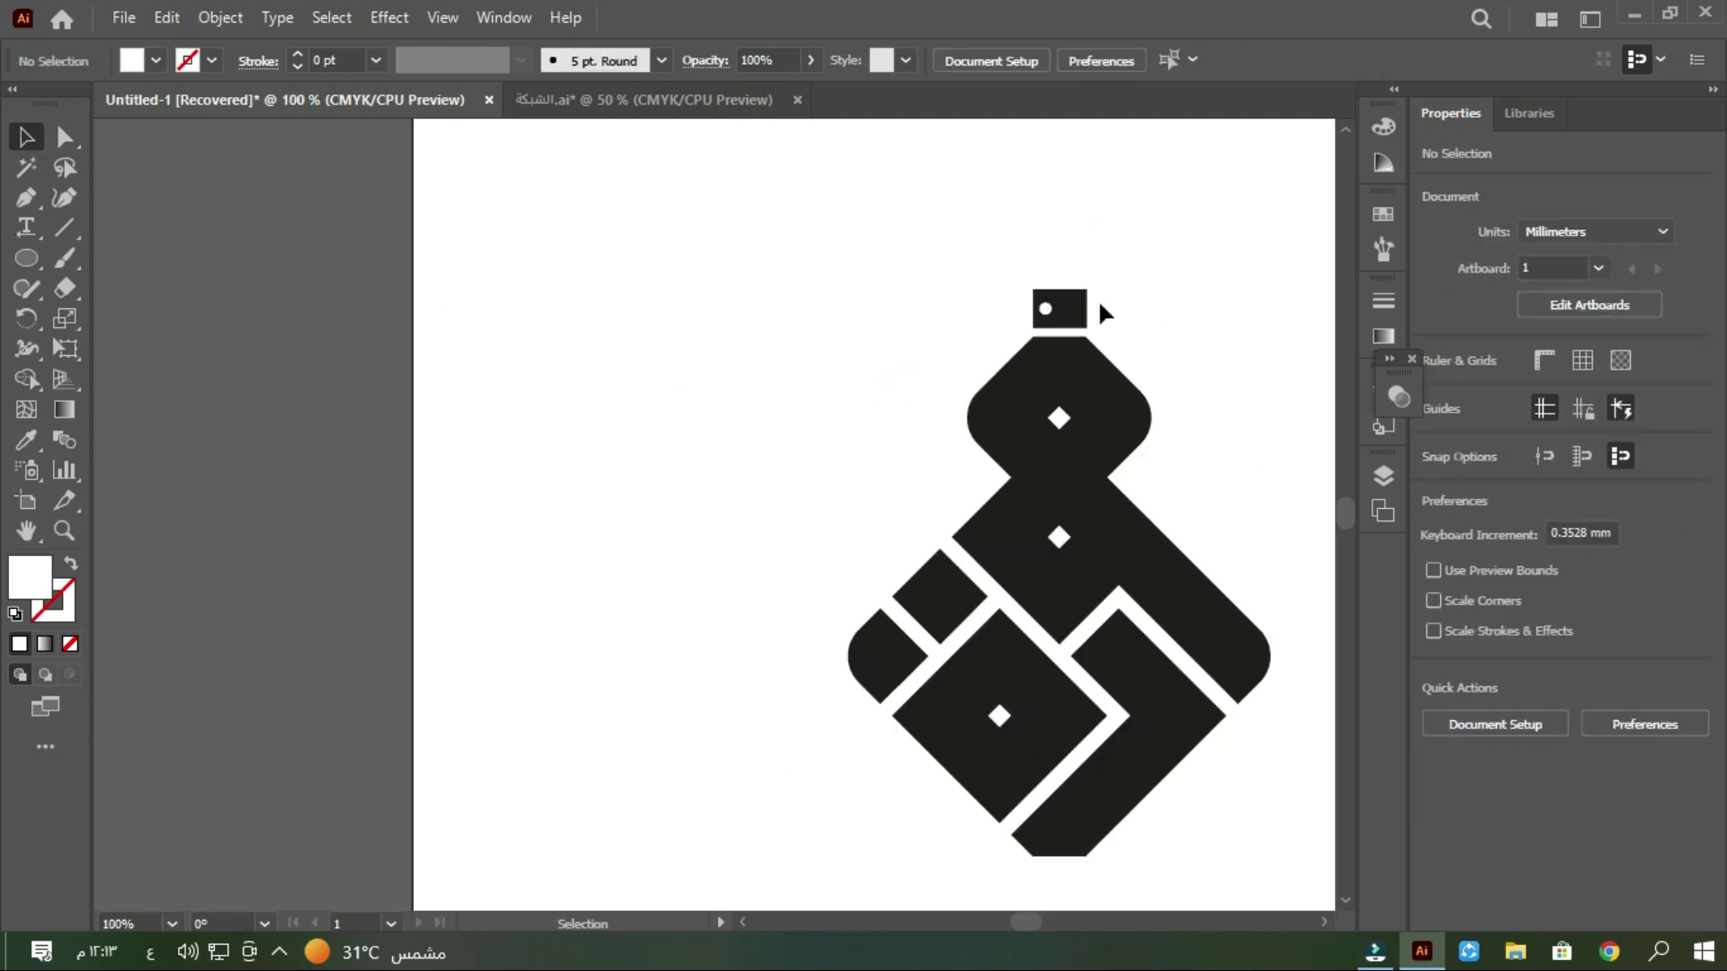
Step: Use Shape Builder to cut the circle out of the small top rectangle as a hole
scroll(1098, 305, up, 1)
drag(1191, 205, 921, 357)
scroll(922, 360, up, 1)
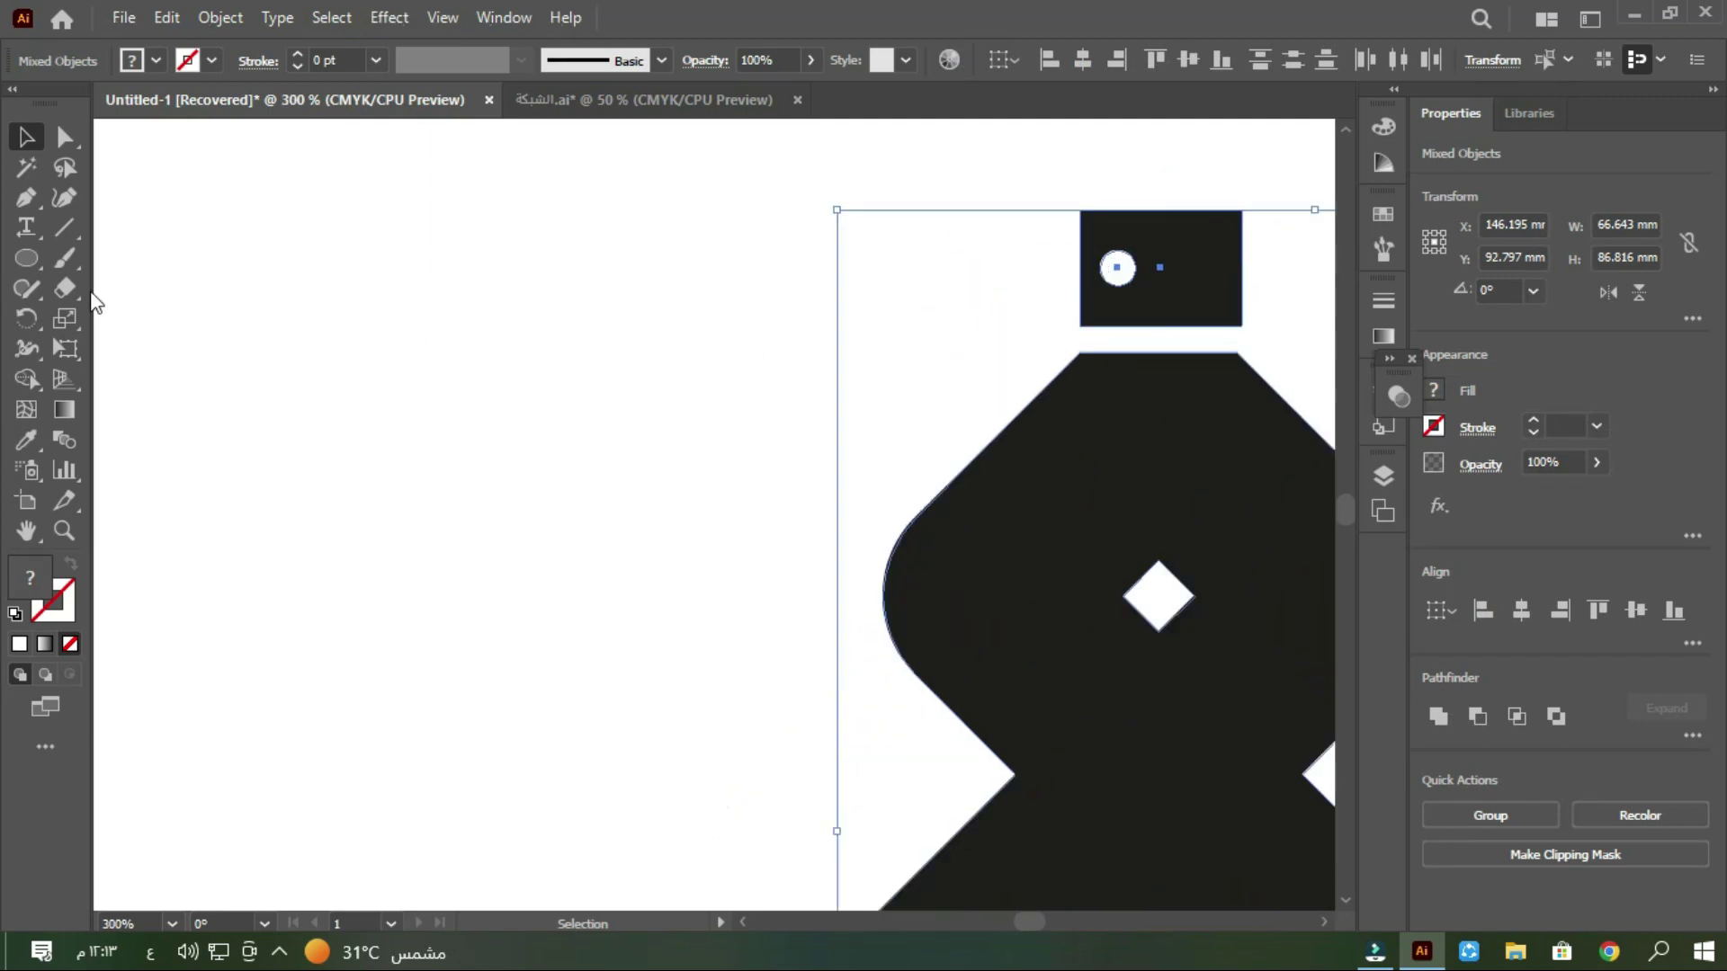
click(25, 379)
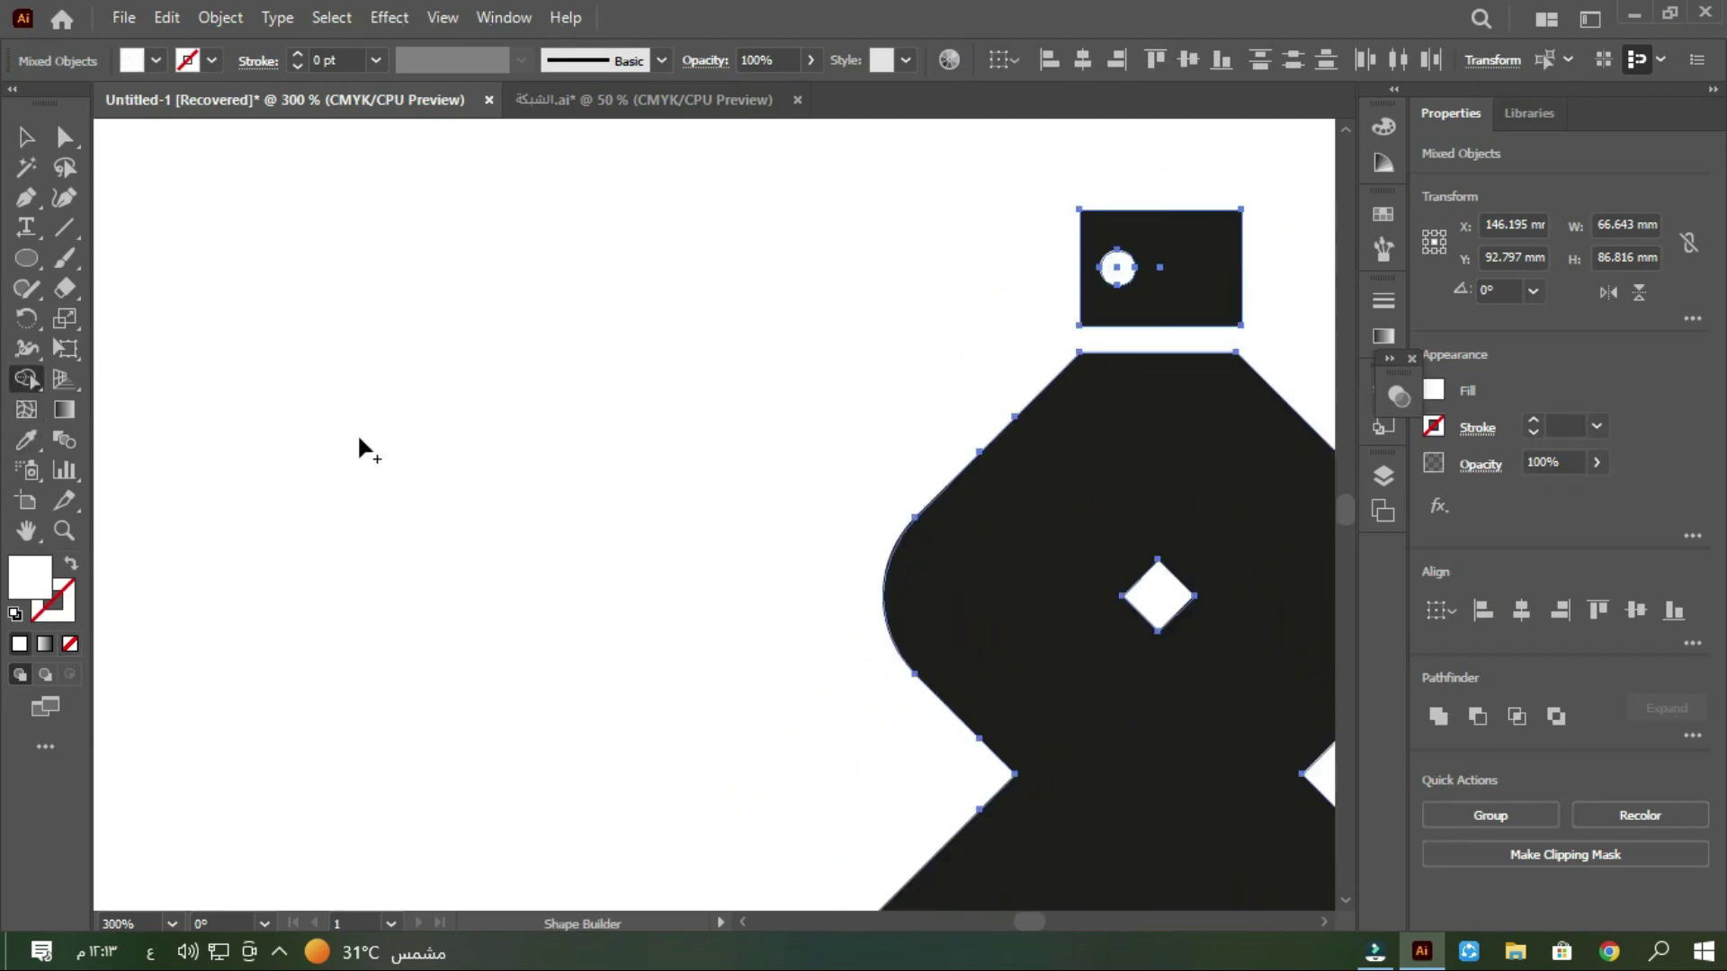
alt+click(1117, 267)
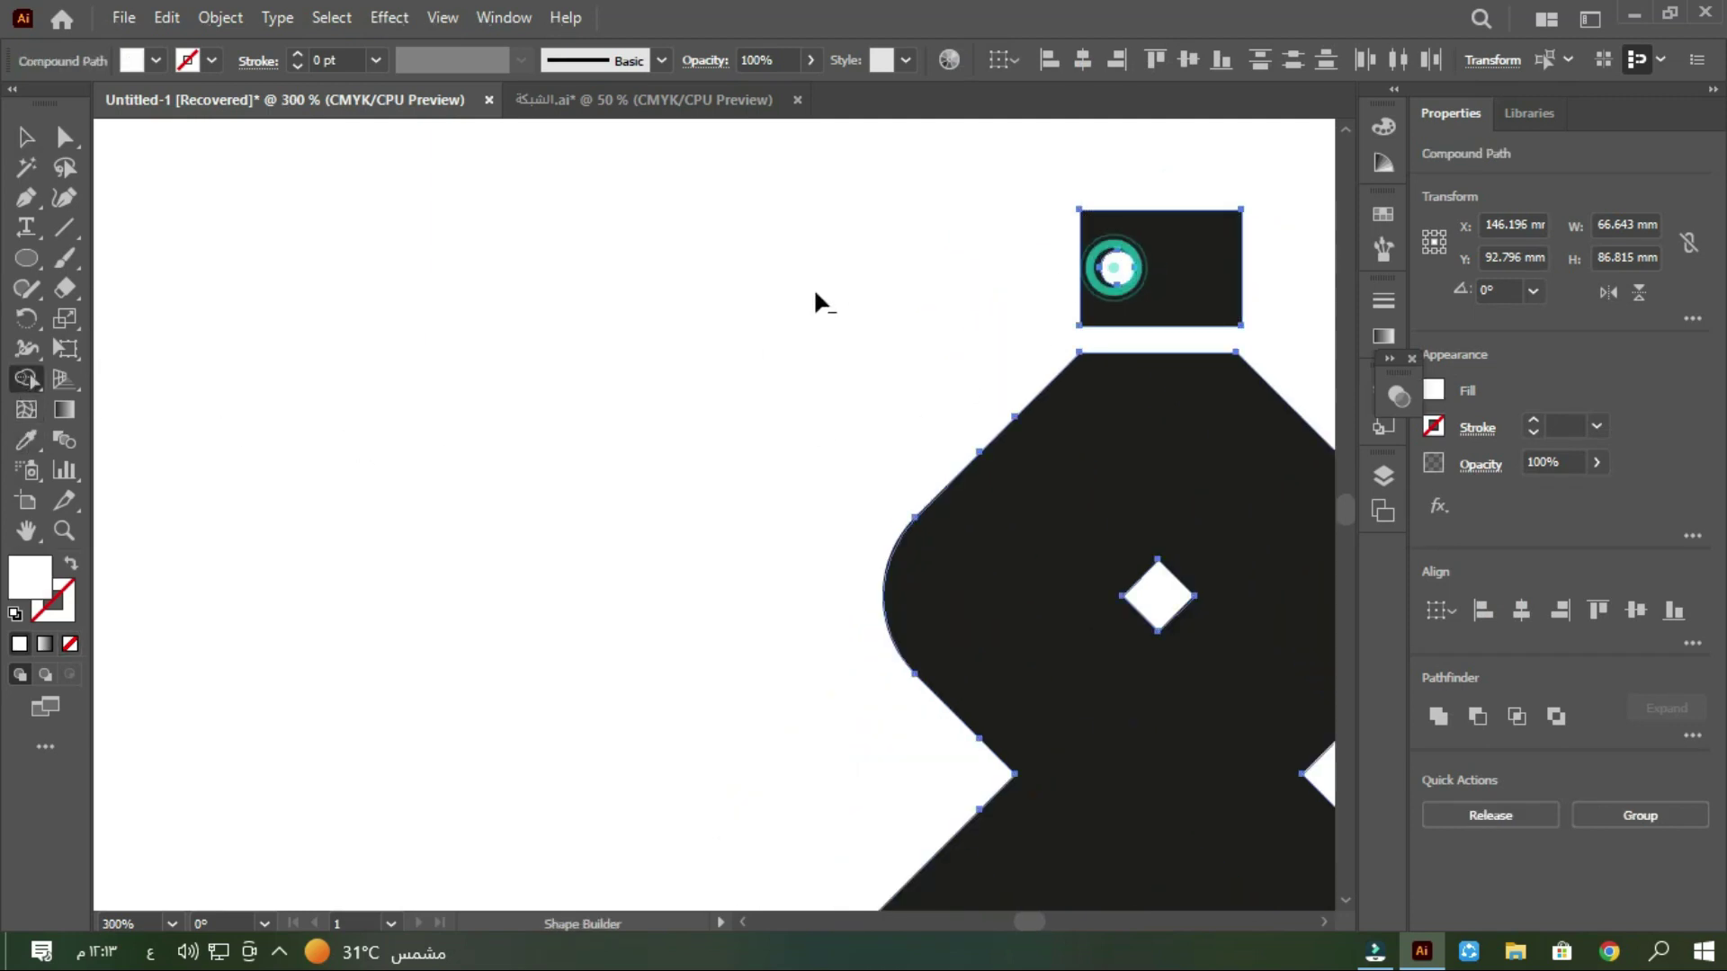
scroll(812, 292, down, 2)
scroll(812, 291, down, 1)
click(25, 136)
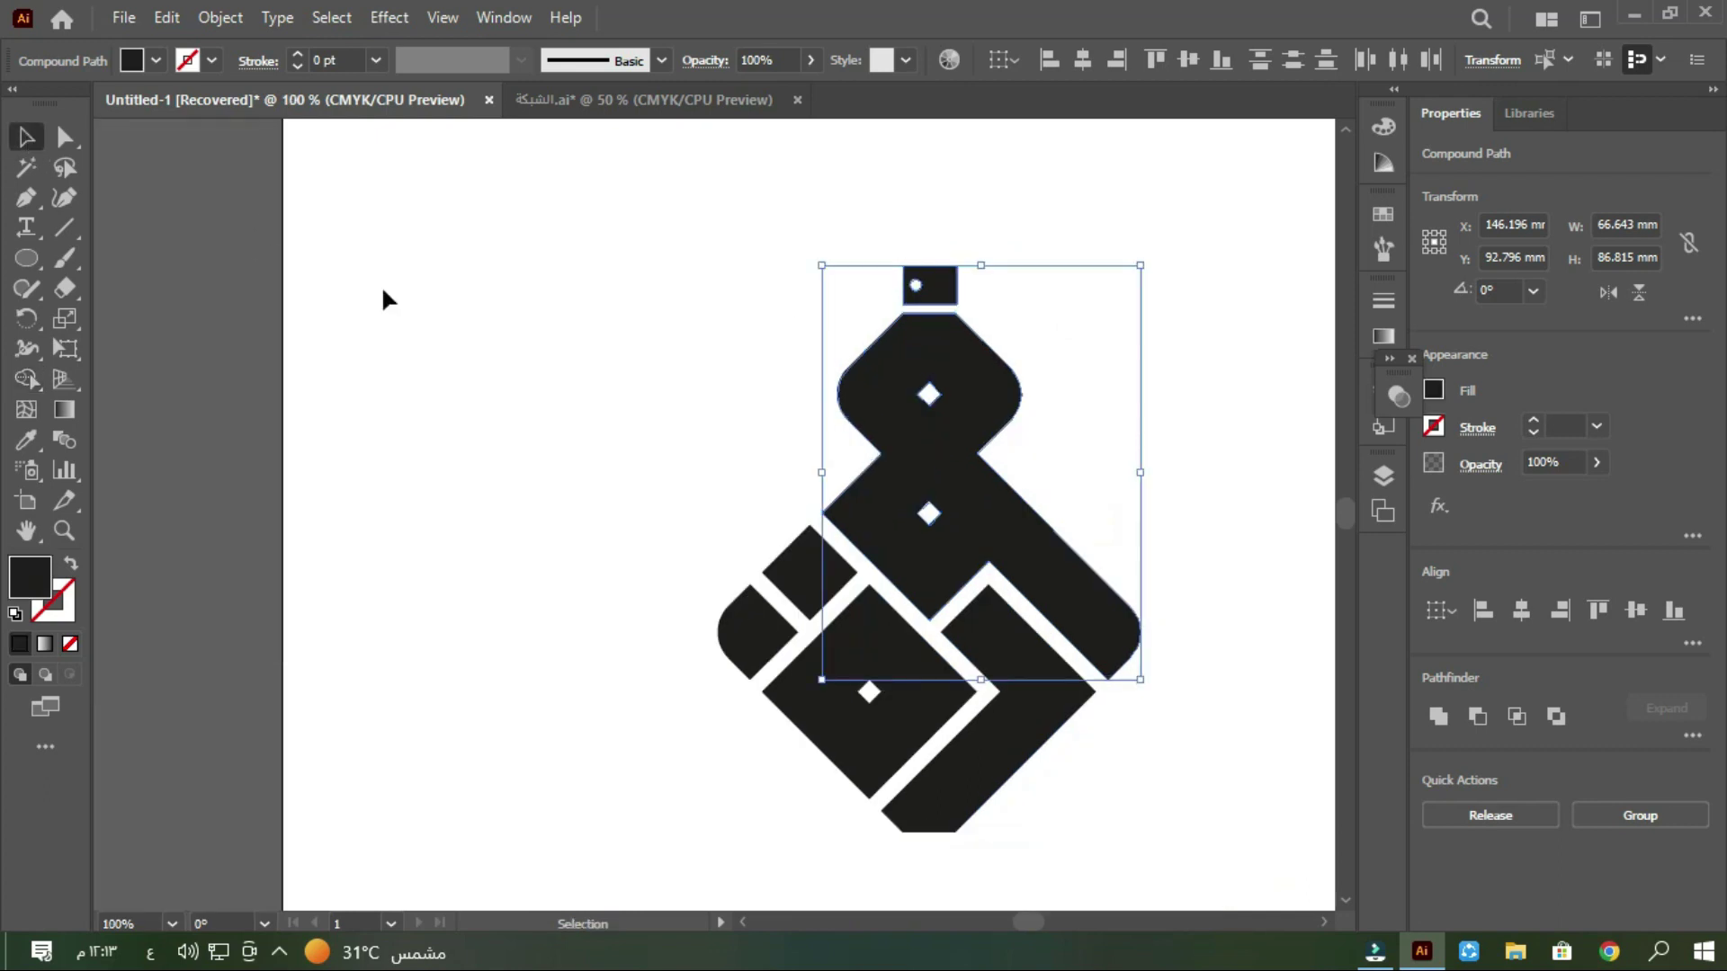
click(415, 310)
Step: Draw a short 3 pt slanted line about 4.9 mm wide and 3.2 mm high, then make two rotated copies fanning around its inner end
key(backslash)
scroll(462, 437, up, 2)
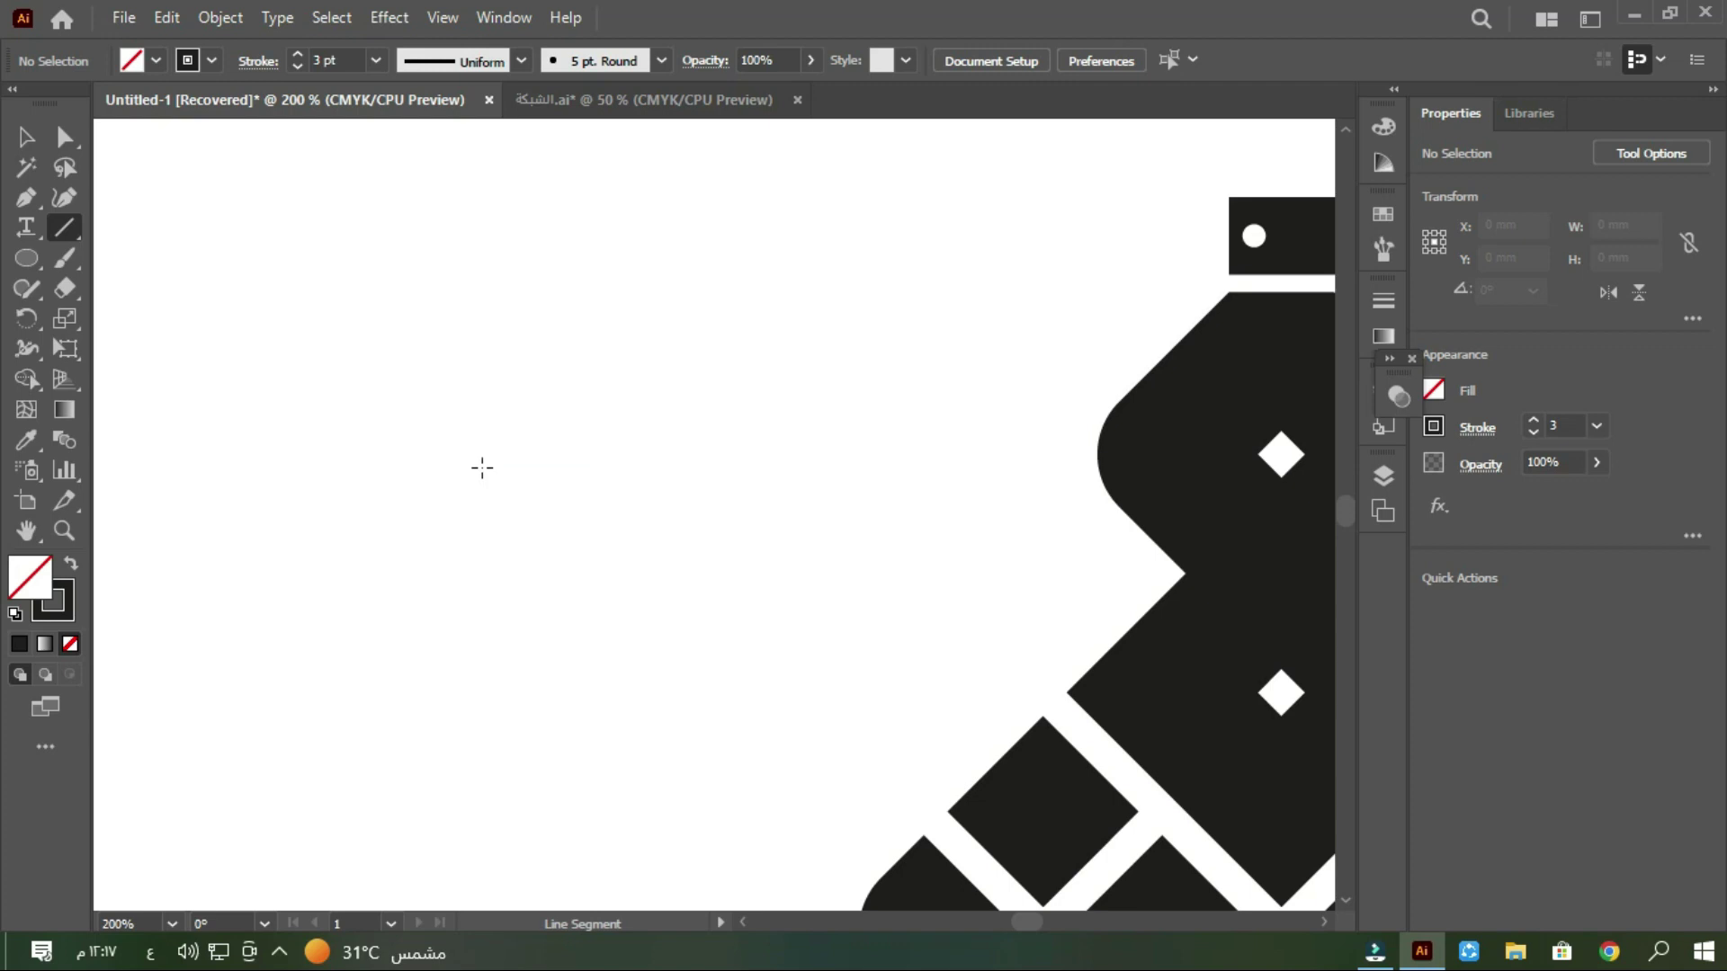
drag(494, 477, 449, 447)
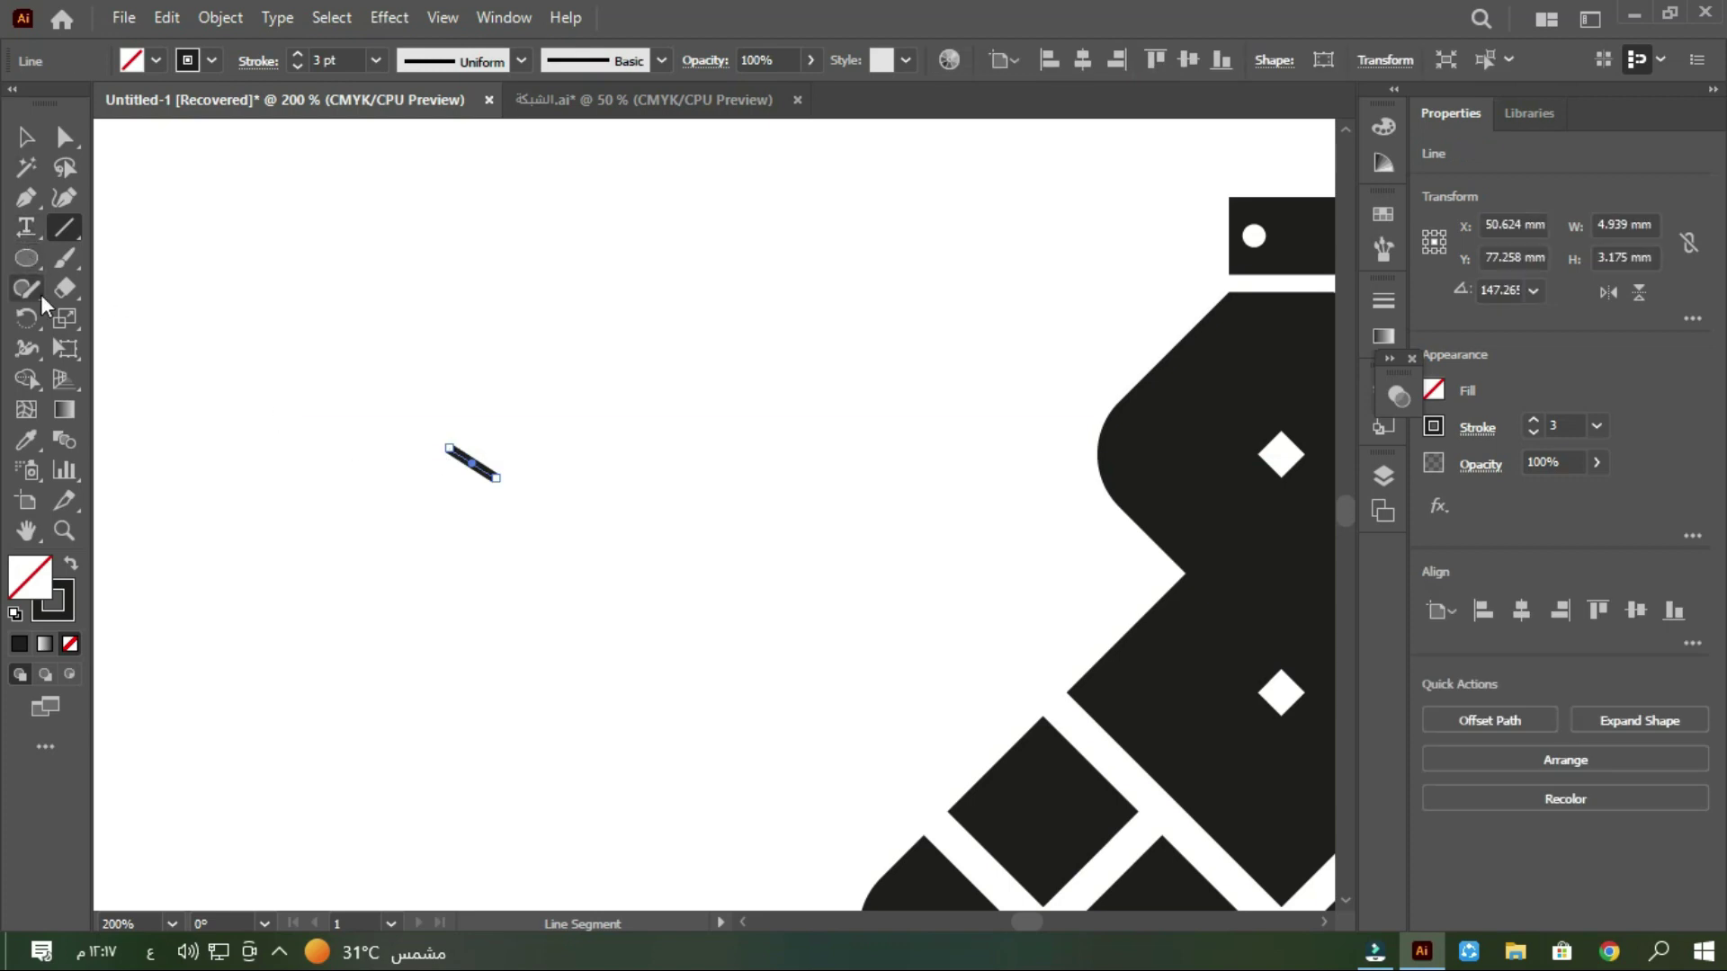
click(37, 320)
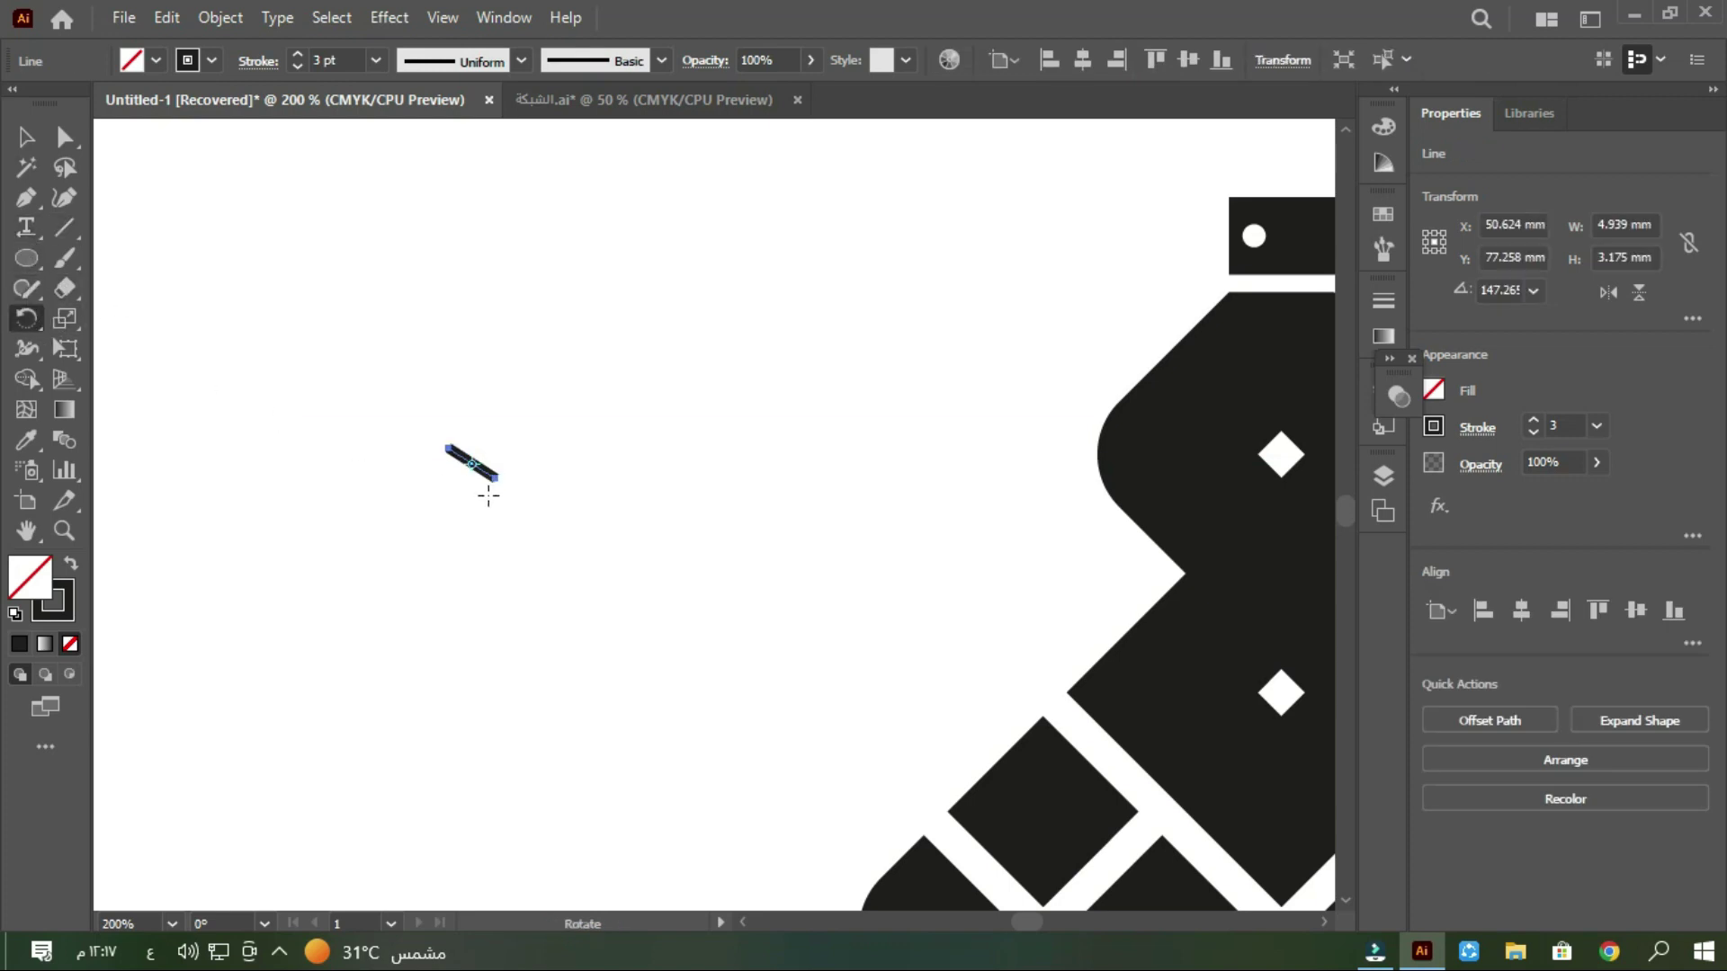
drag(444, 455, 439, 490)
key(ctrl+d)
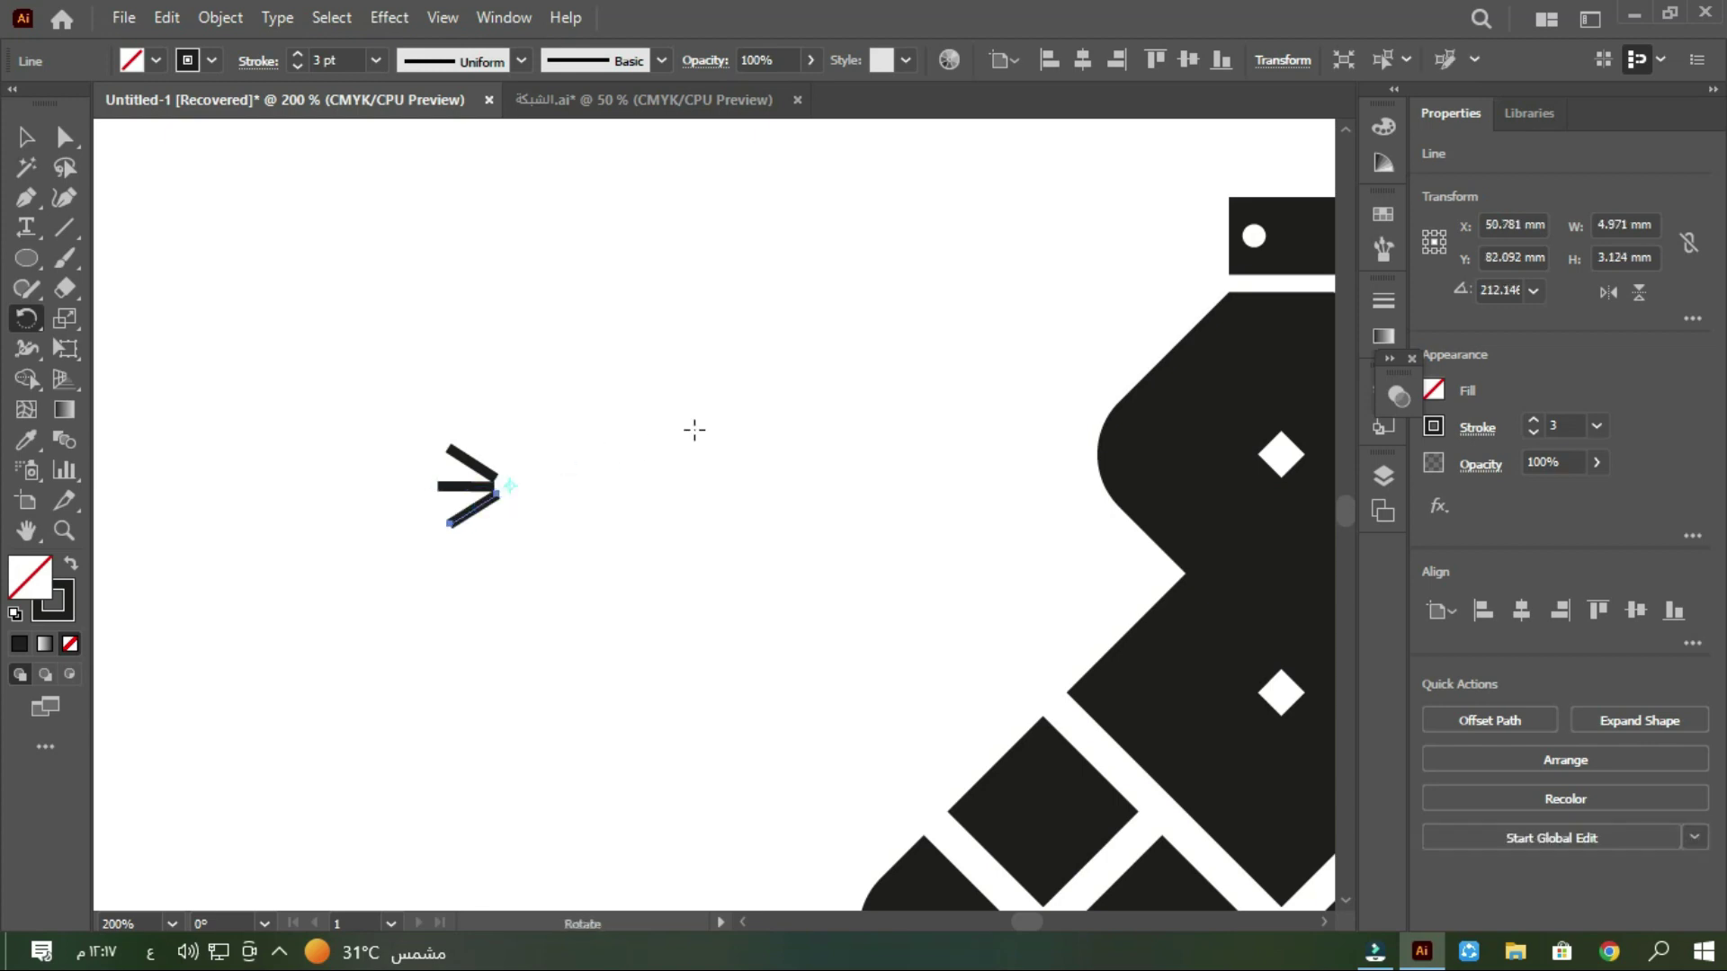
Step: Make the strokes of all three fanned lines dashed with a 1 pt dash
click(28, 139)
drag(569, 374, 430, 629)
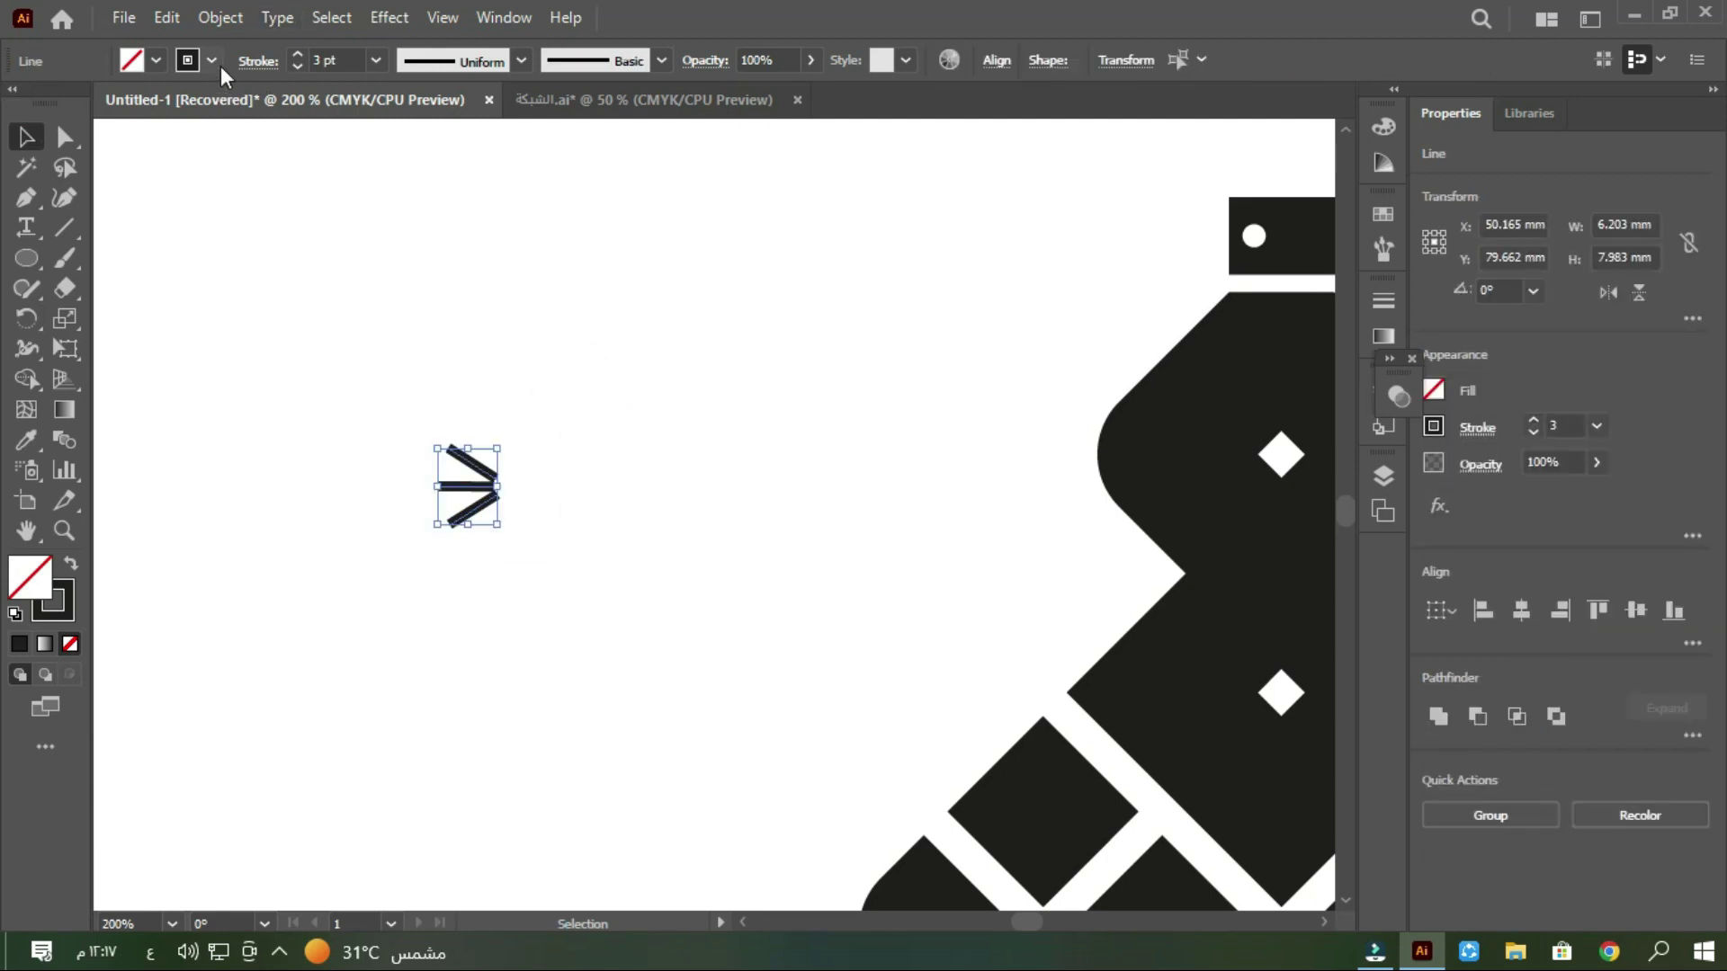
click(256, 62)
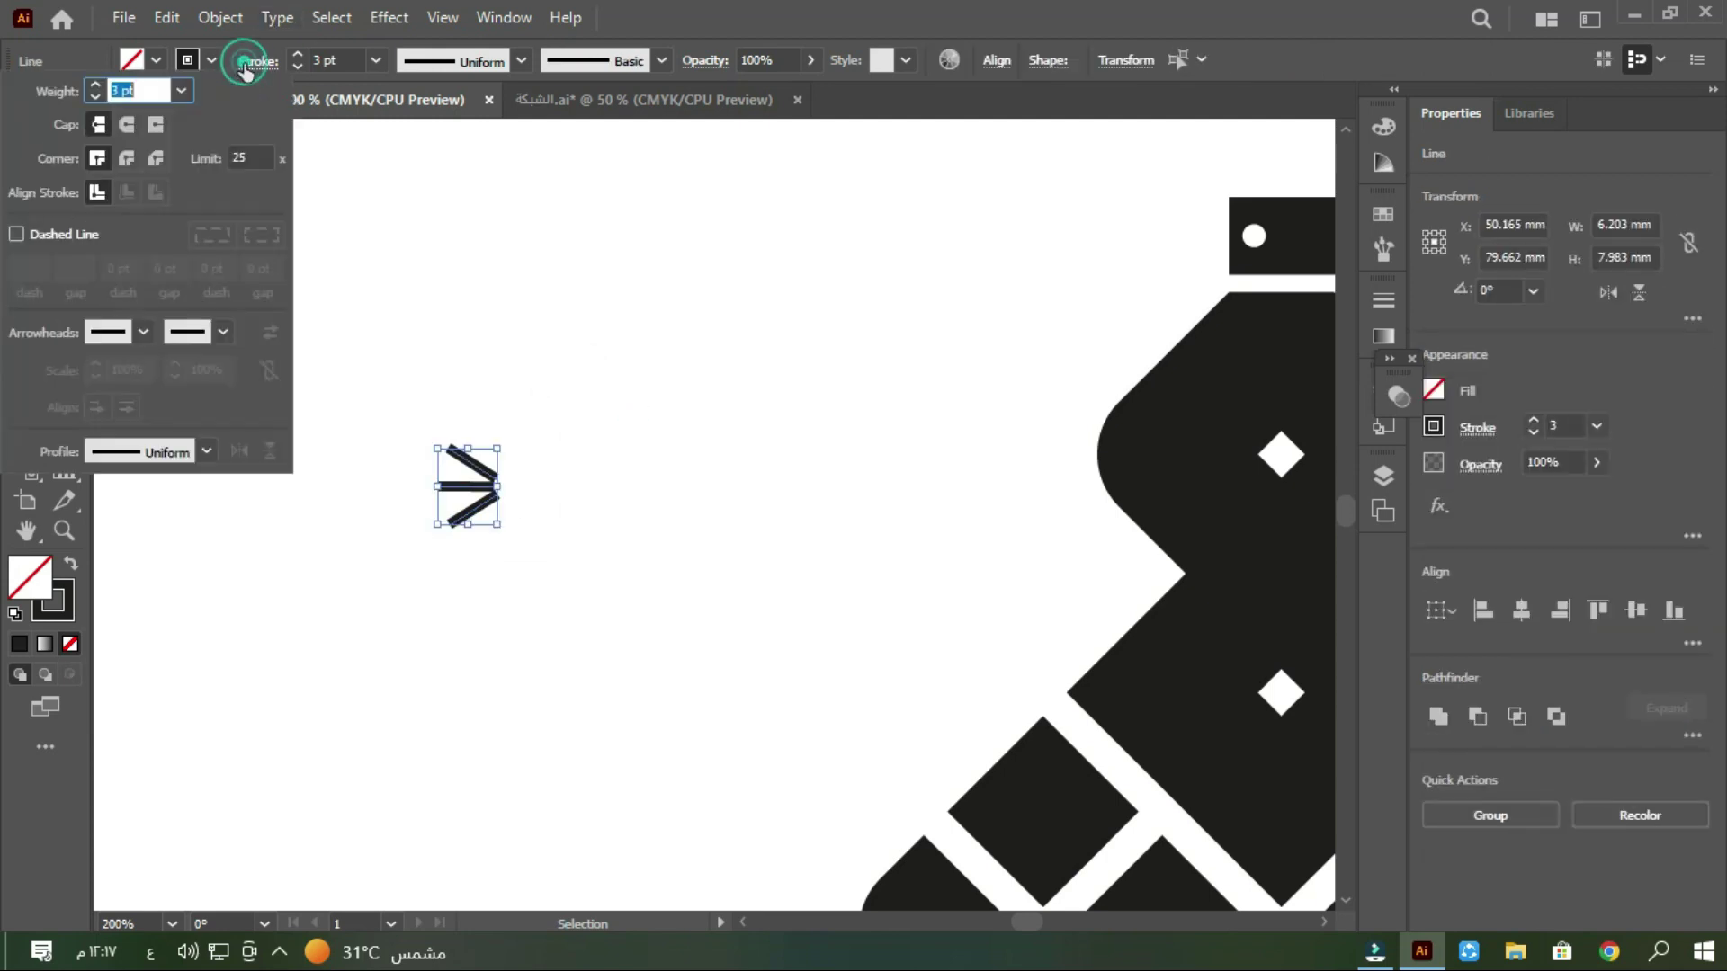
click(31, 232)
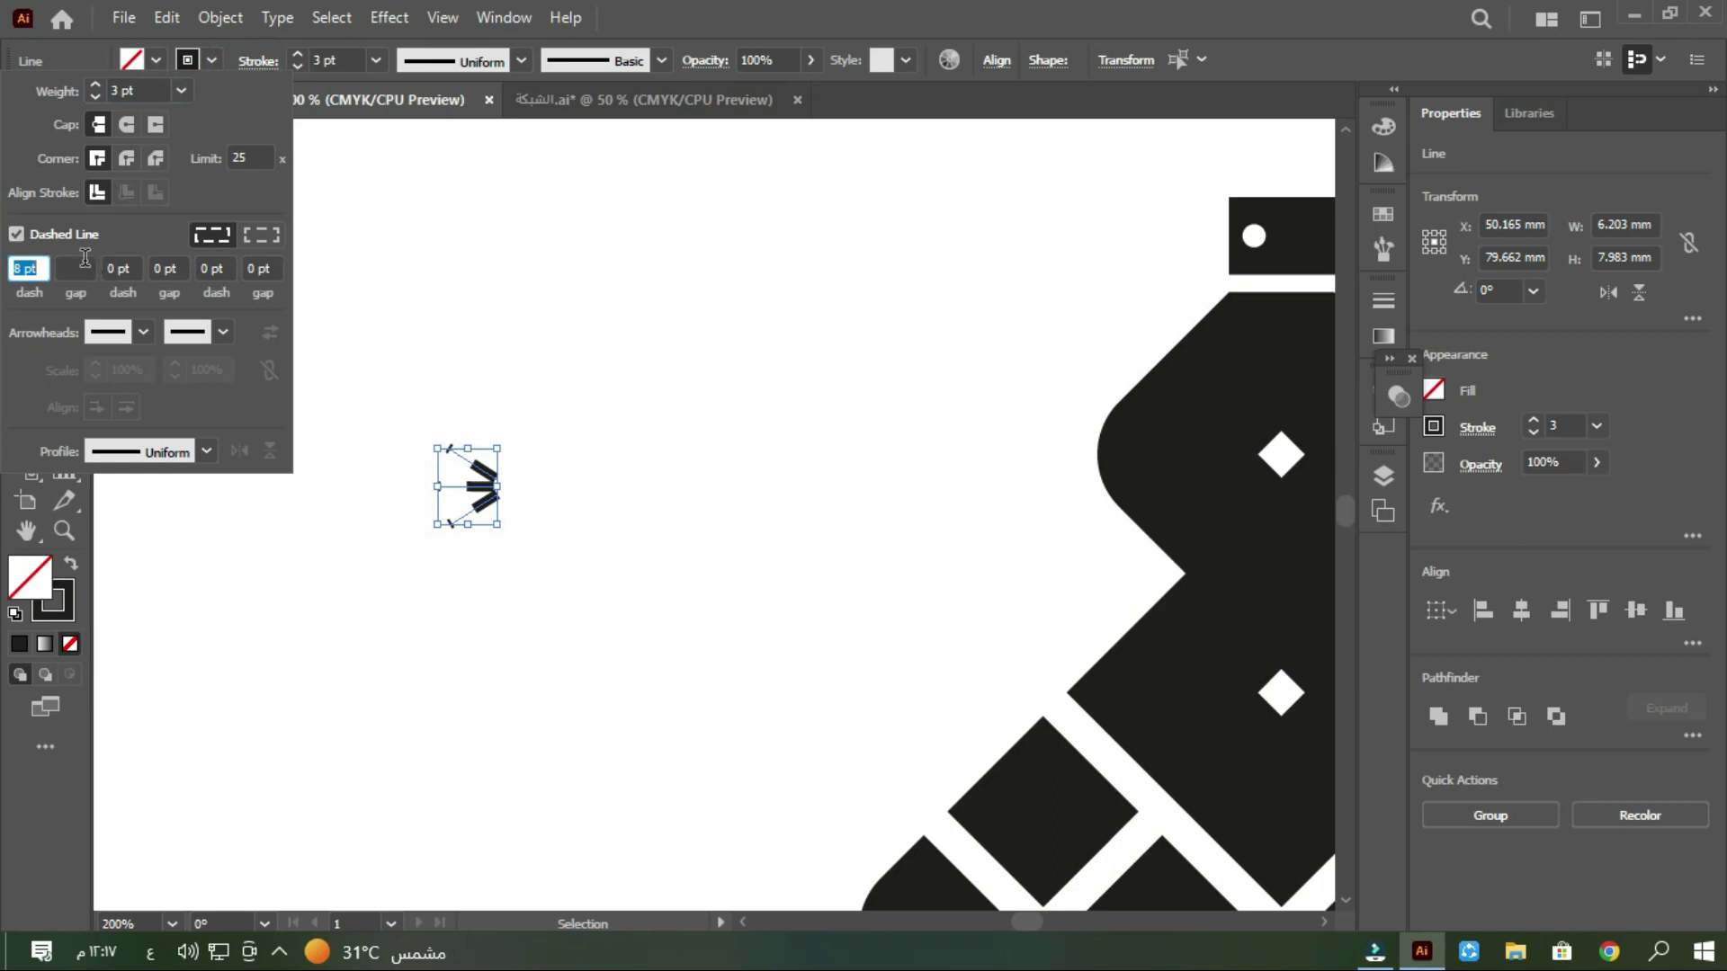
double_click(34, 268)
text(1)
key(Return)
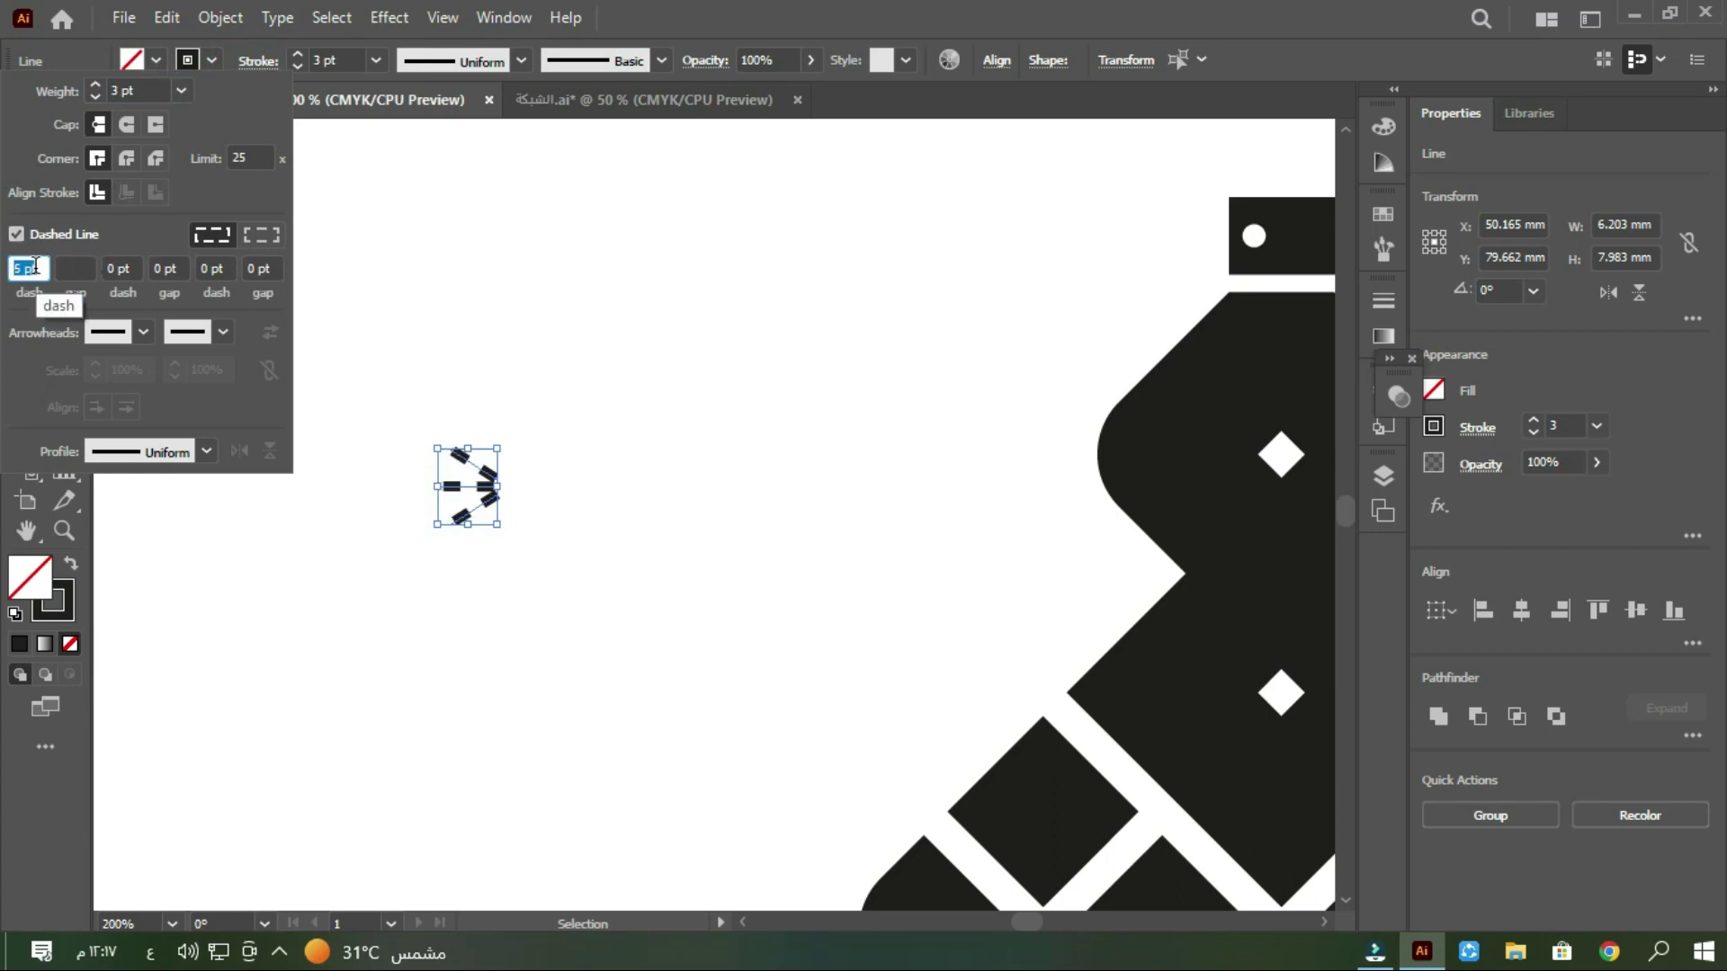
Step: Place the dashed fan beside the small top block at about 8.9 by 11.4 mm and set its stroke to 4 pt
key(ctrl+minus)
mouse_move(406, 477)
mouse_down()
mouse_move(840, 289)
mouse_move(941, 291)
mouse_move(841, 334)
mouse_up()
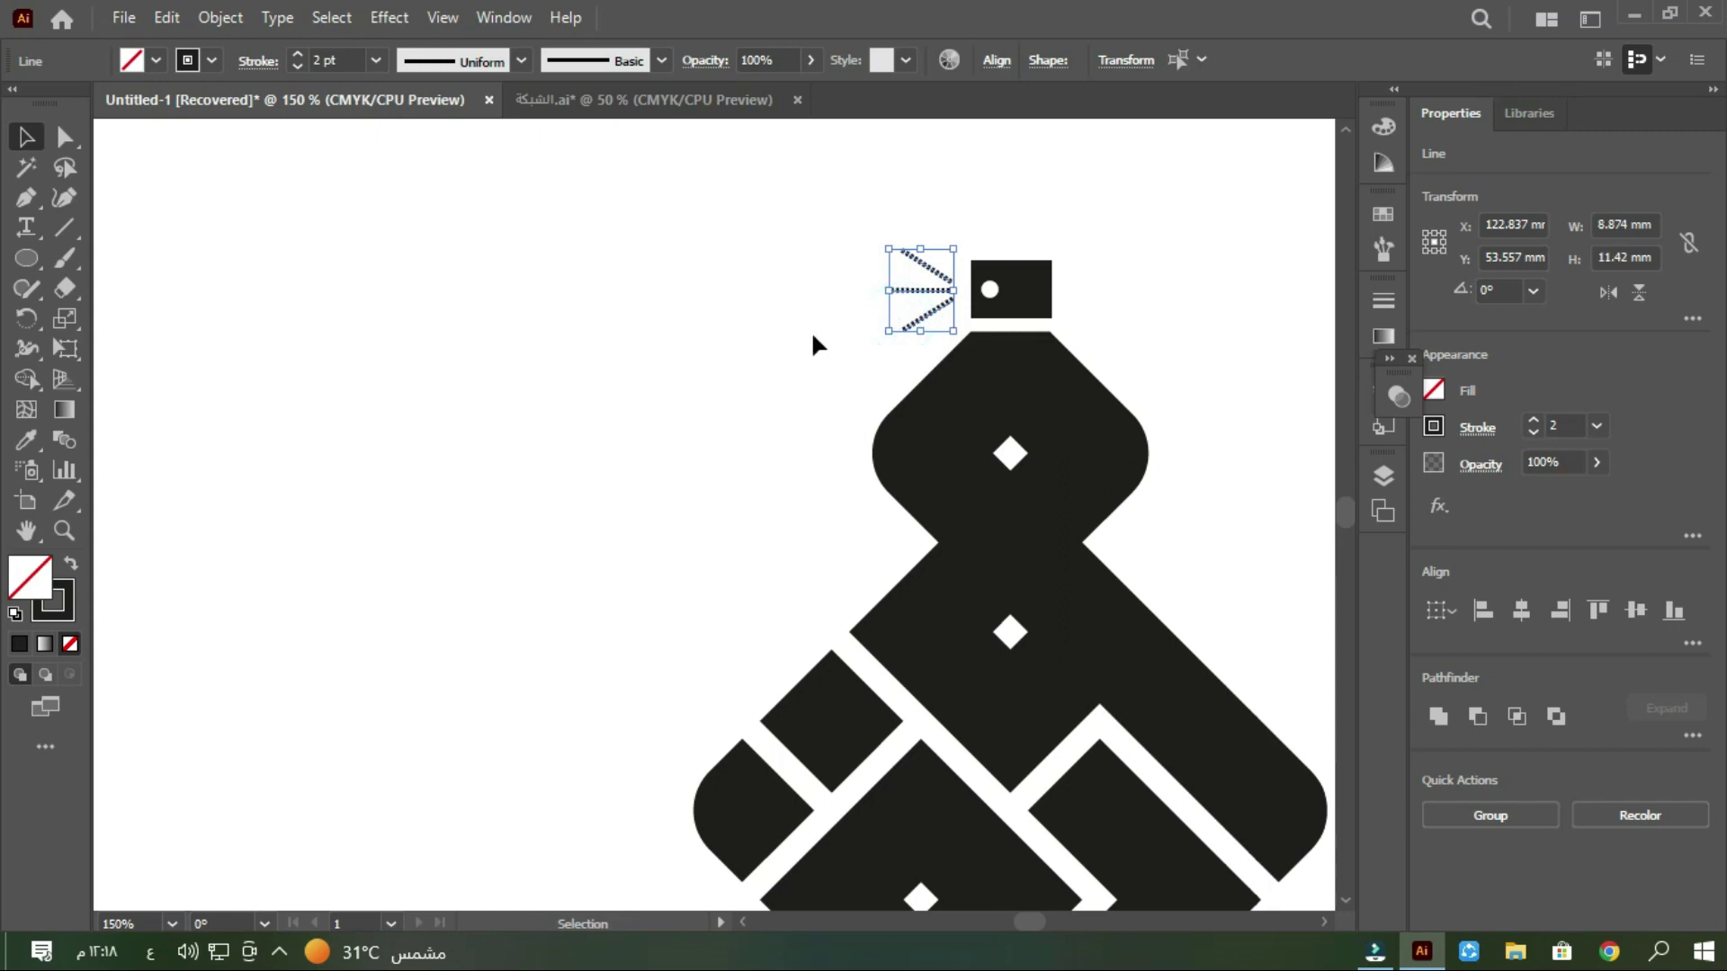
click(299, 52)
click(298, 52)
click(379, 246)
scroll(383, 249, down, 3)
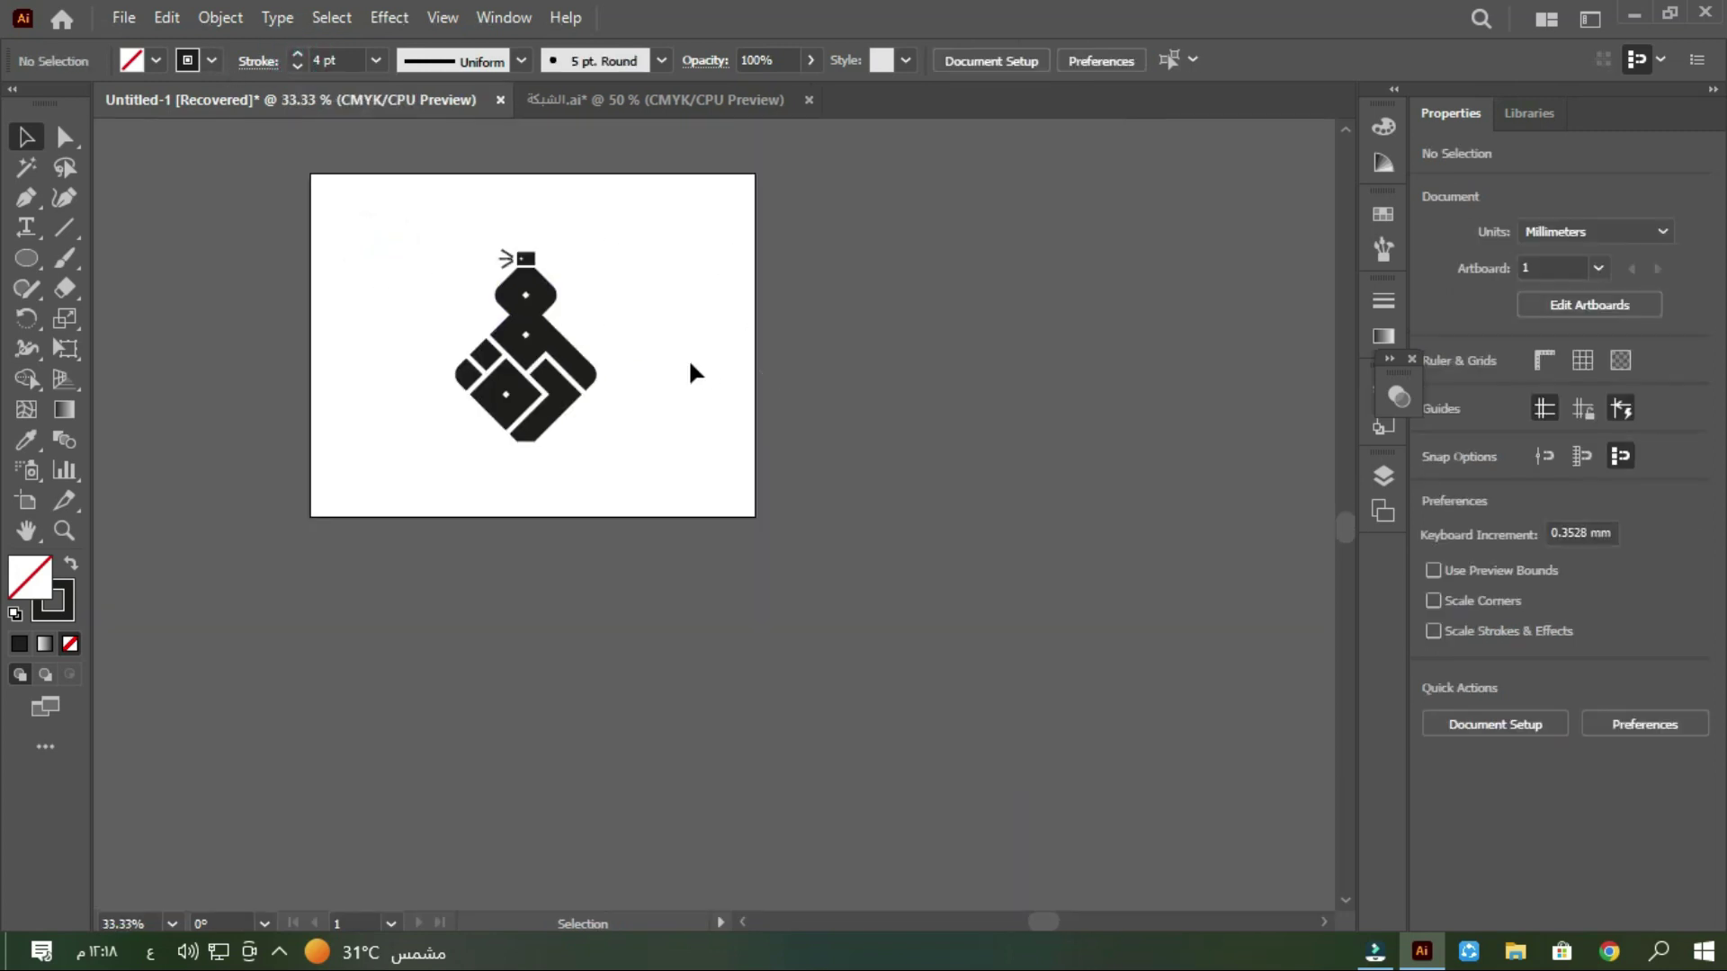
scroll(688, 358, up, 2)
scroll(910, 397, up, 3)
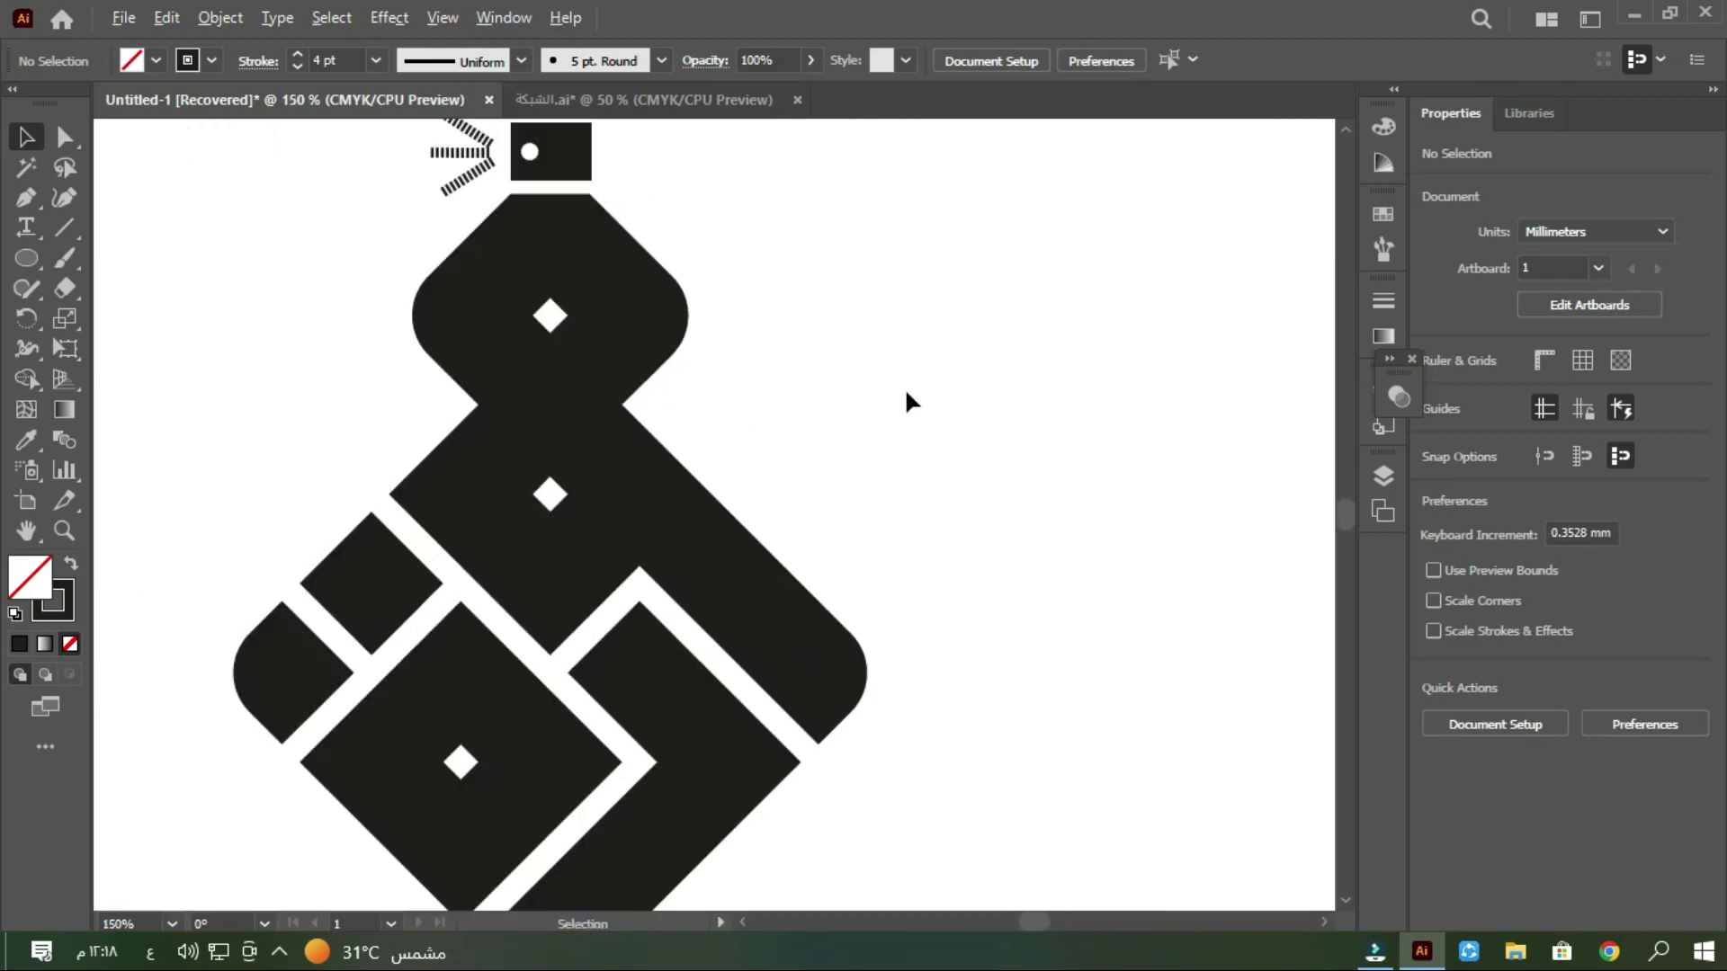
Step: Thicken the three dashed lines to a 5 pt stroke and stretch the fan outward to about 14.4 mm wide
drag(669, 154, 589, 259)
click(297, 52)
drag(620, 221, 578, 221)
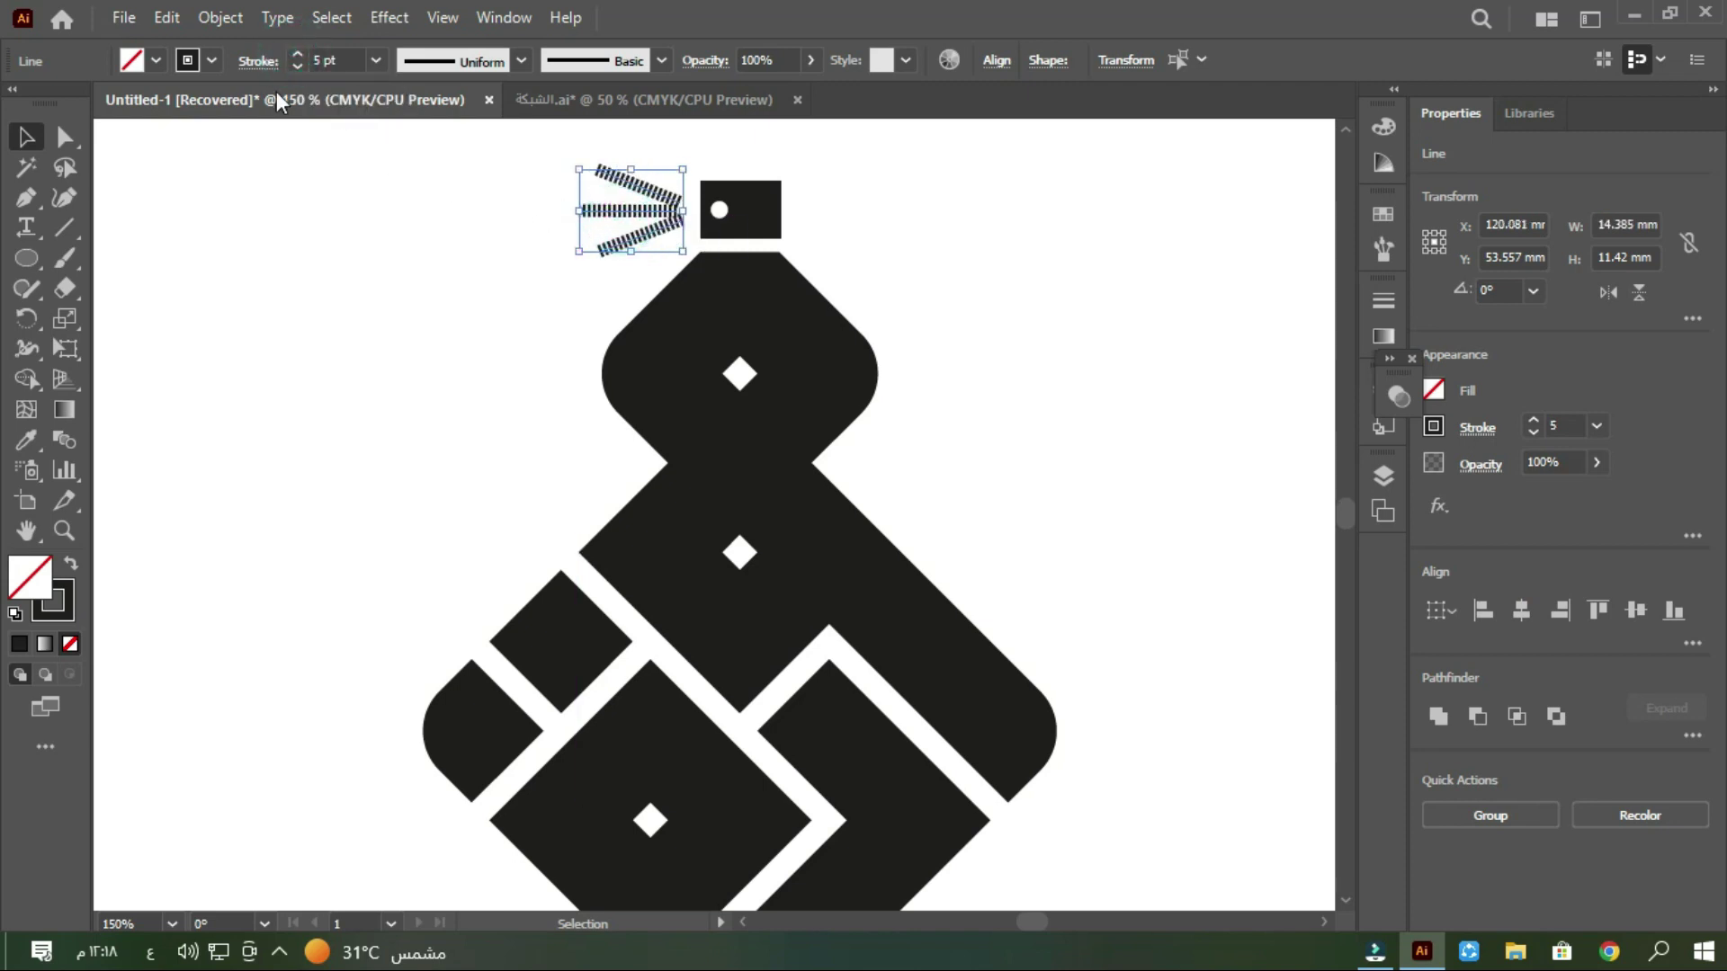
Step: Set the dash length of the three fanned lines to 3 pt
click(278, 63)
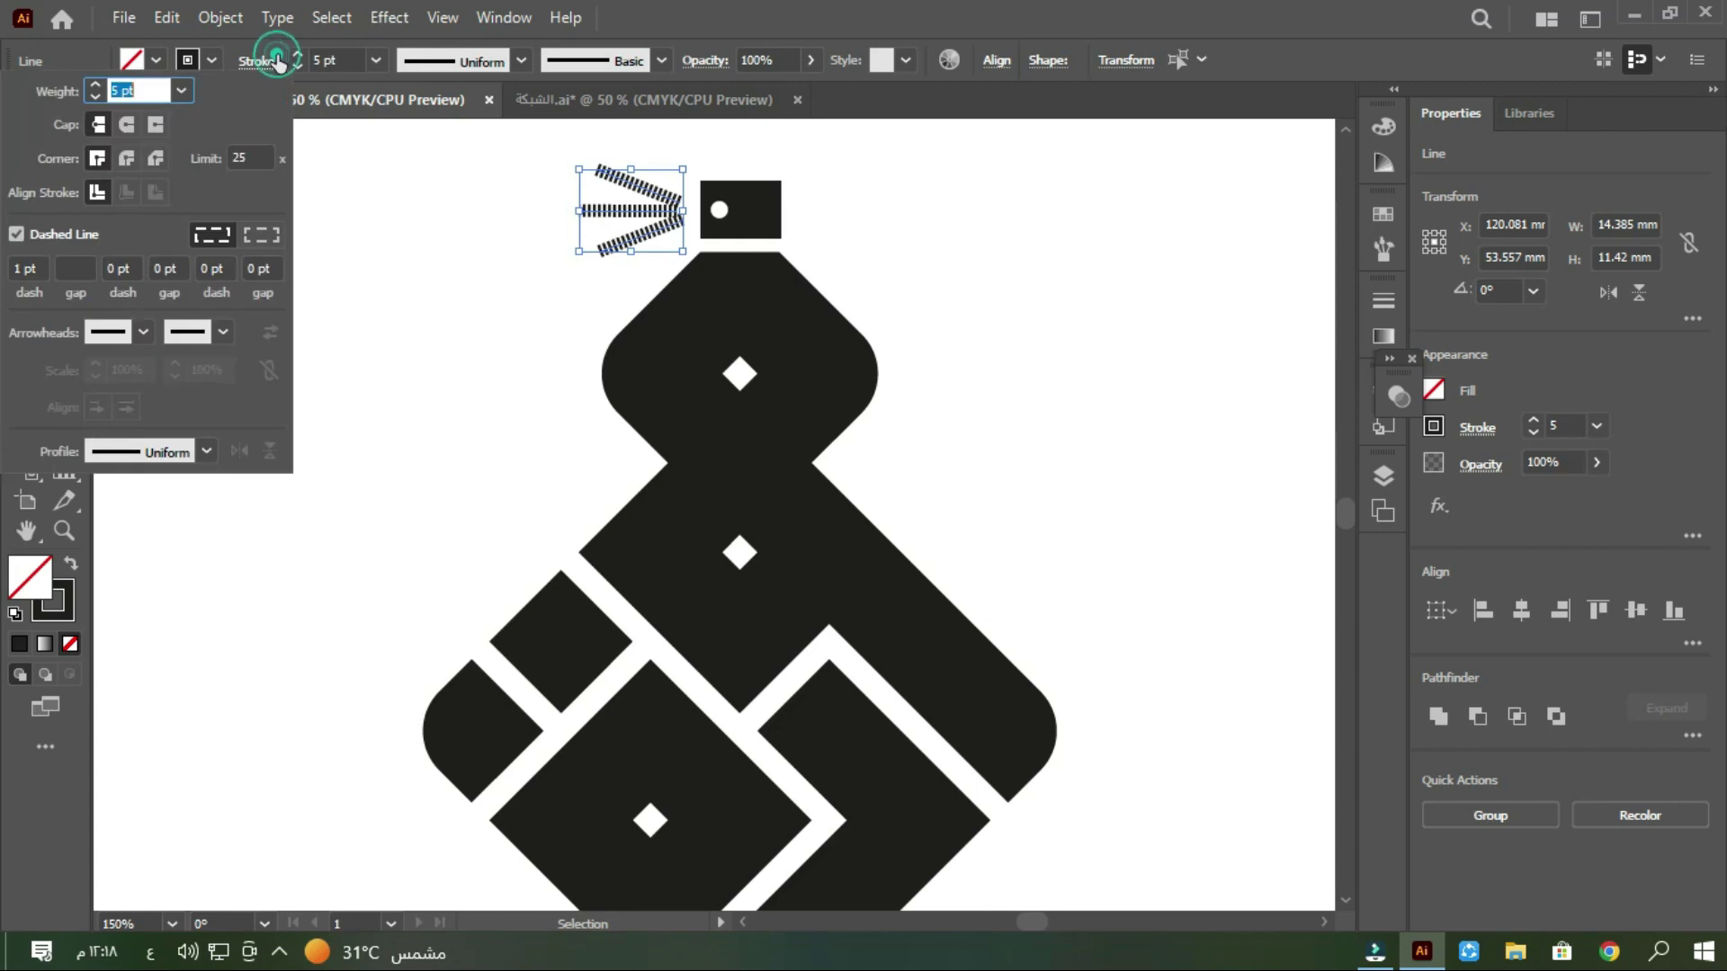
click(36, 268)
text(3)
key(Return)
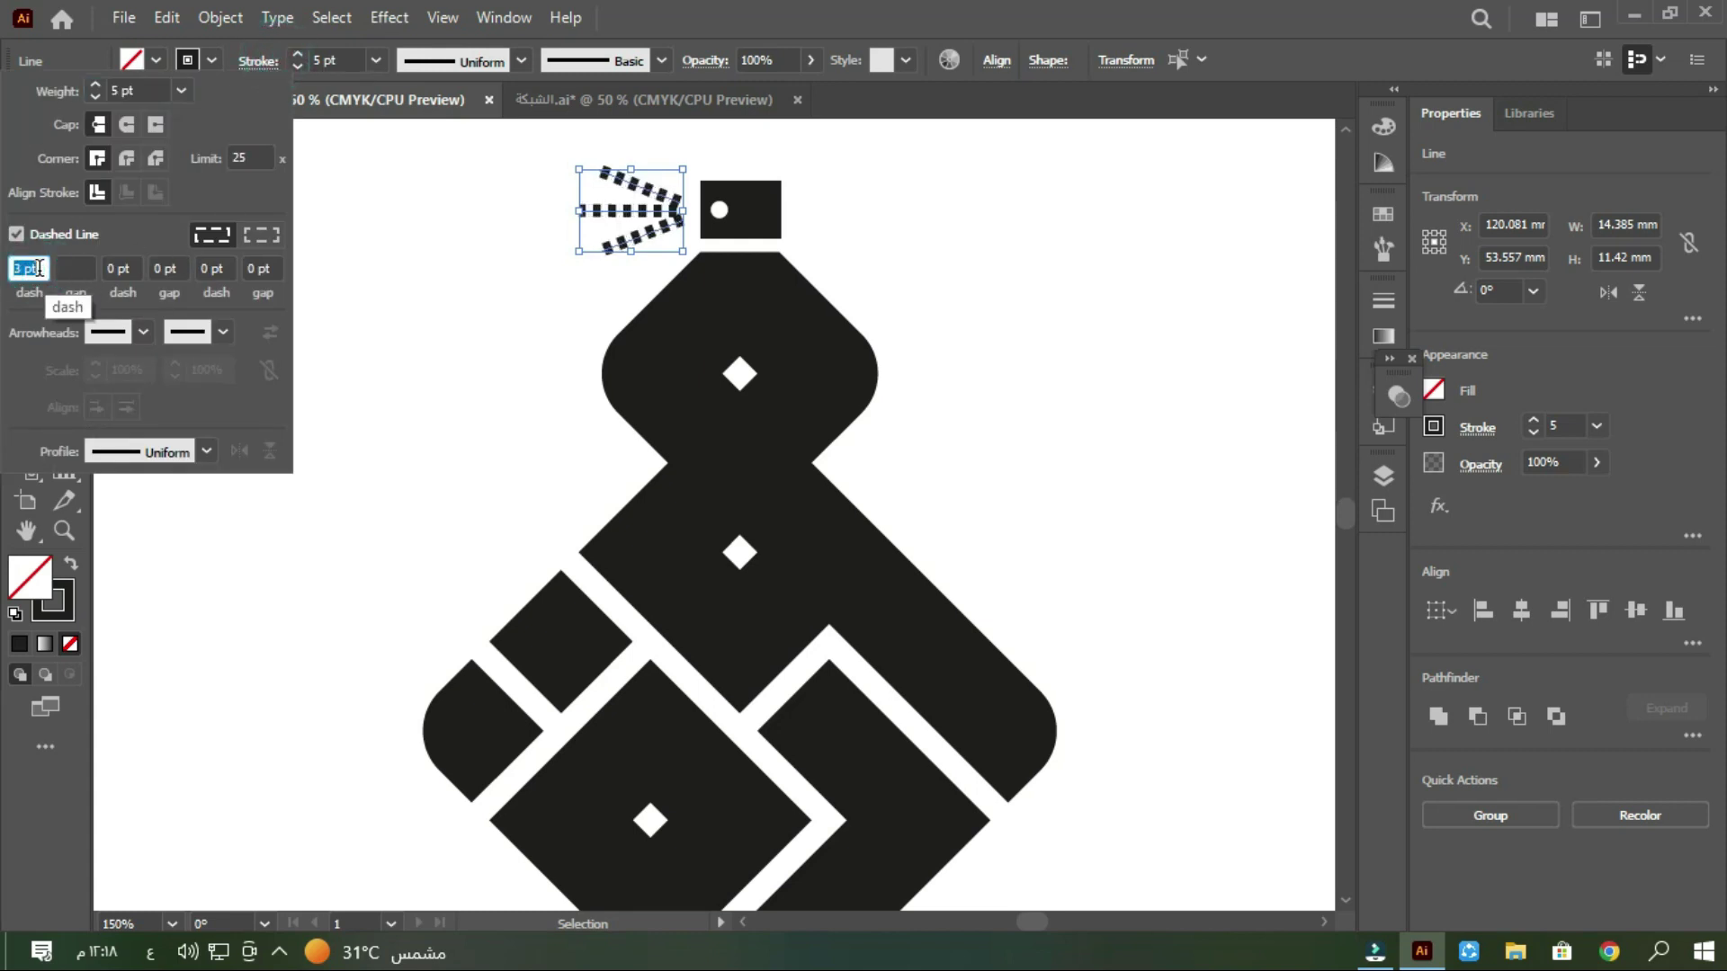
click(385, 261)
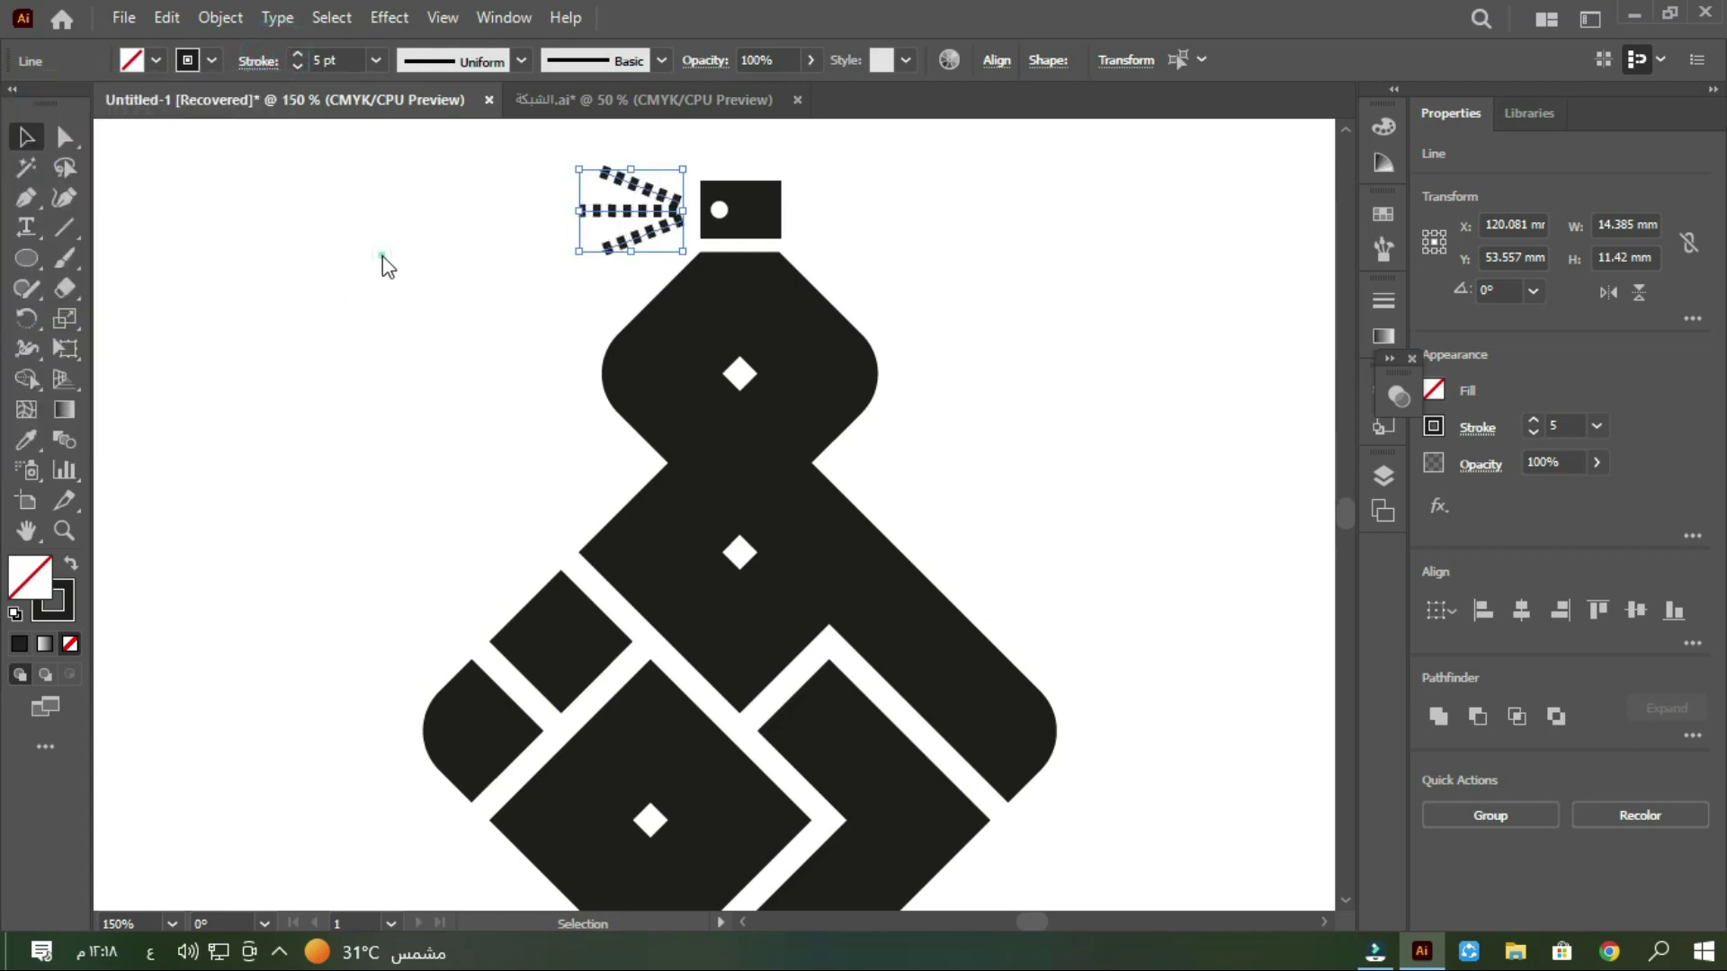
click(30, 144)
click(270, 246)
scroll(310, 255, down, 2)
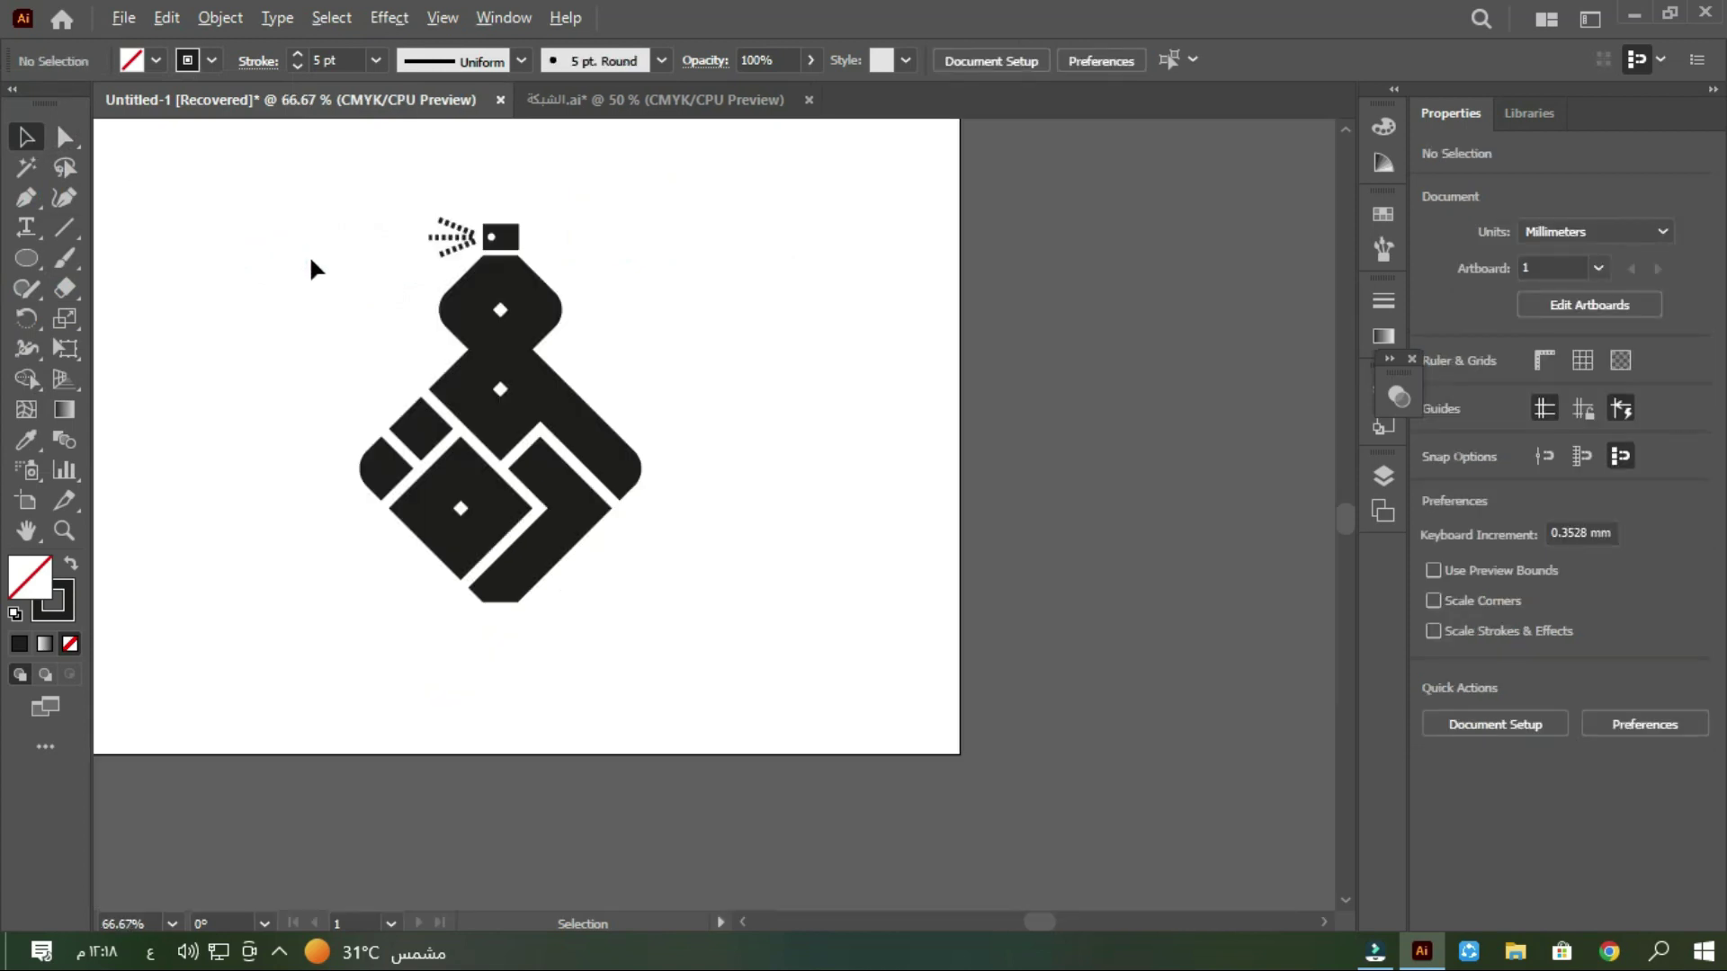
scroll(309, 261, up, 2)
Step: Align the three dashed lines to each other by their right edges
click(385, 279)
drag(616, 261, 549, 351)
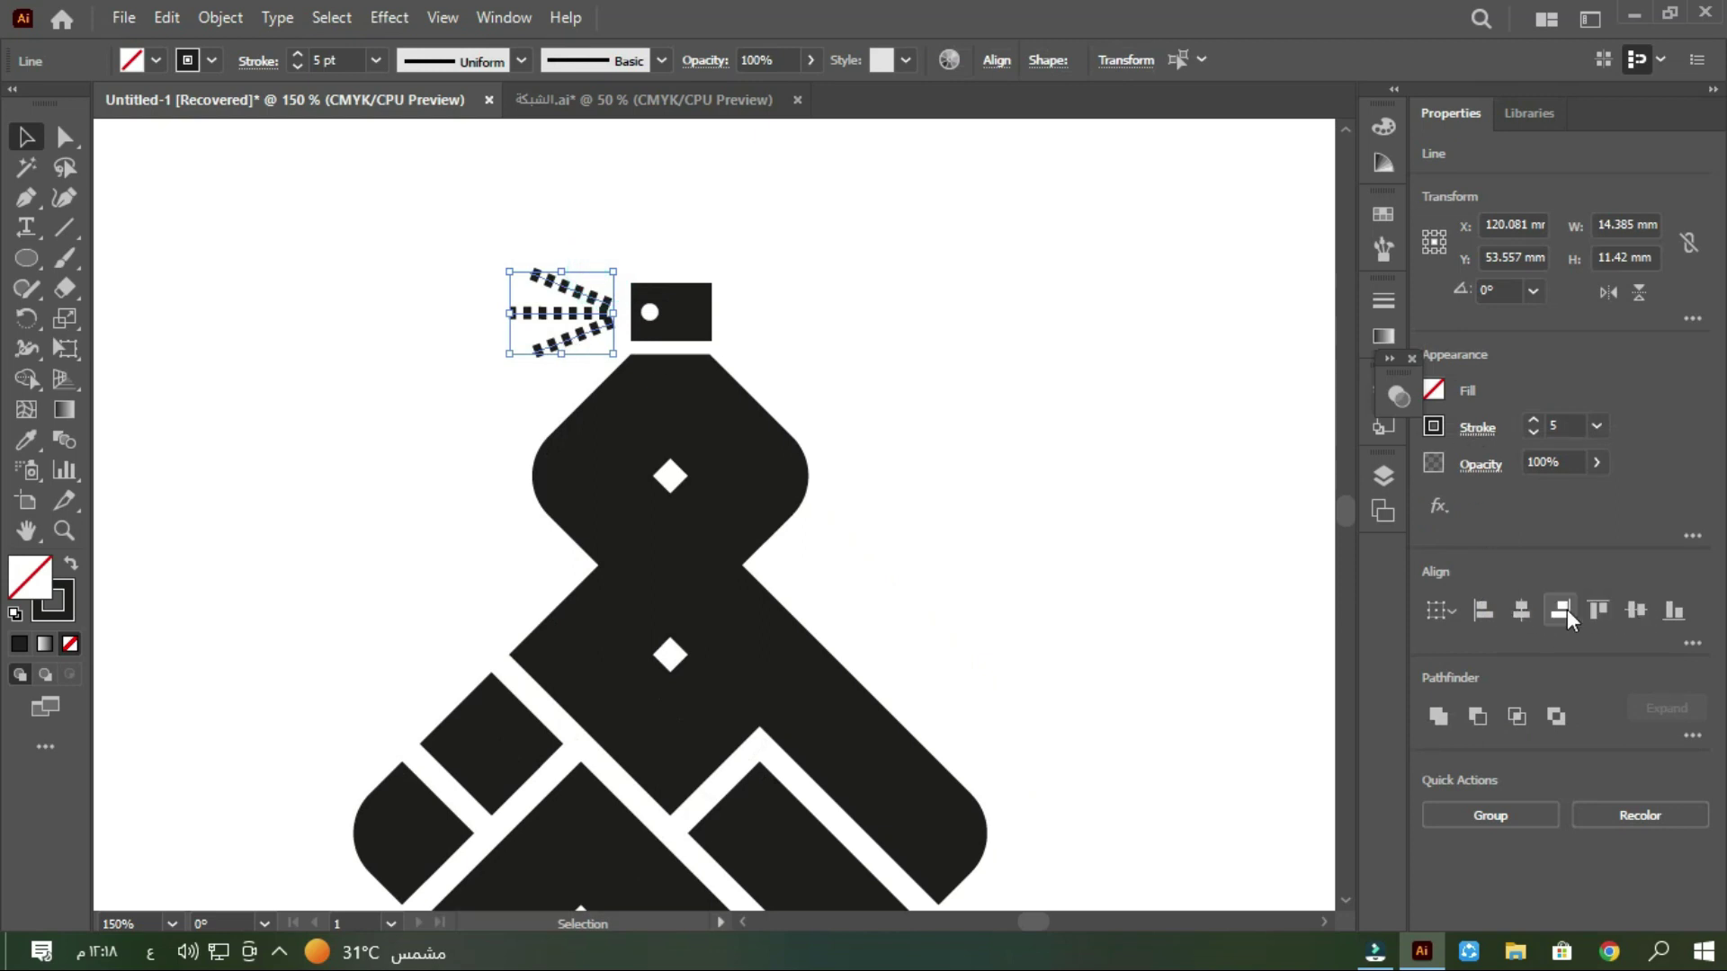
click(1566, 608)
click(1070, 389)
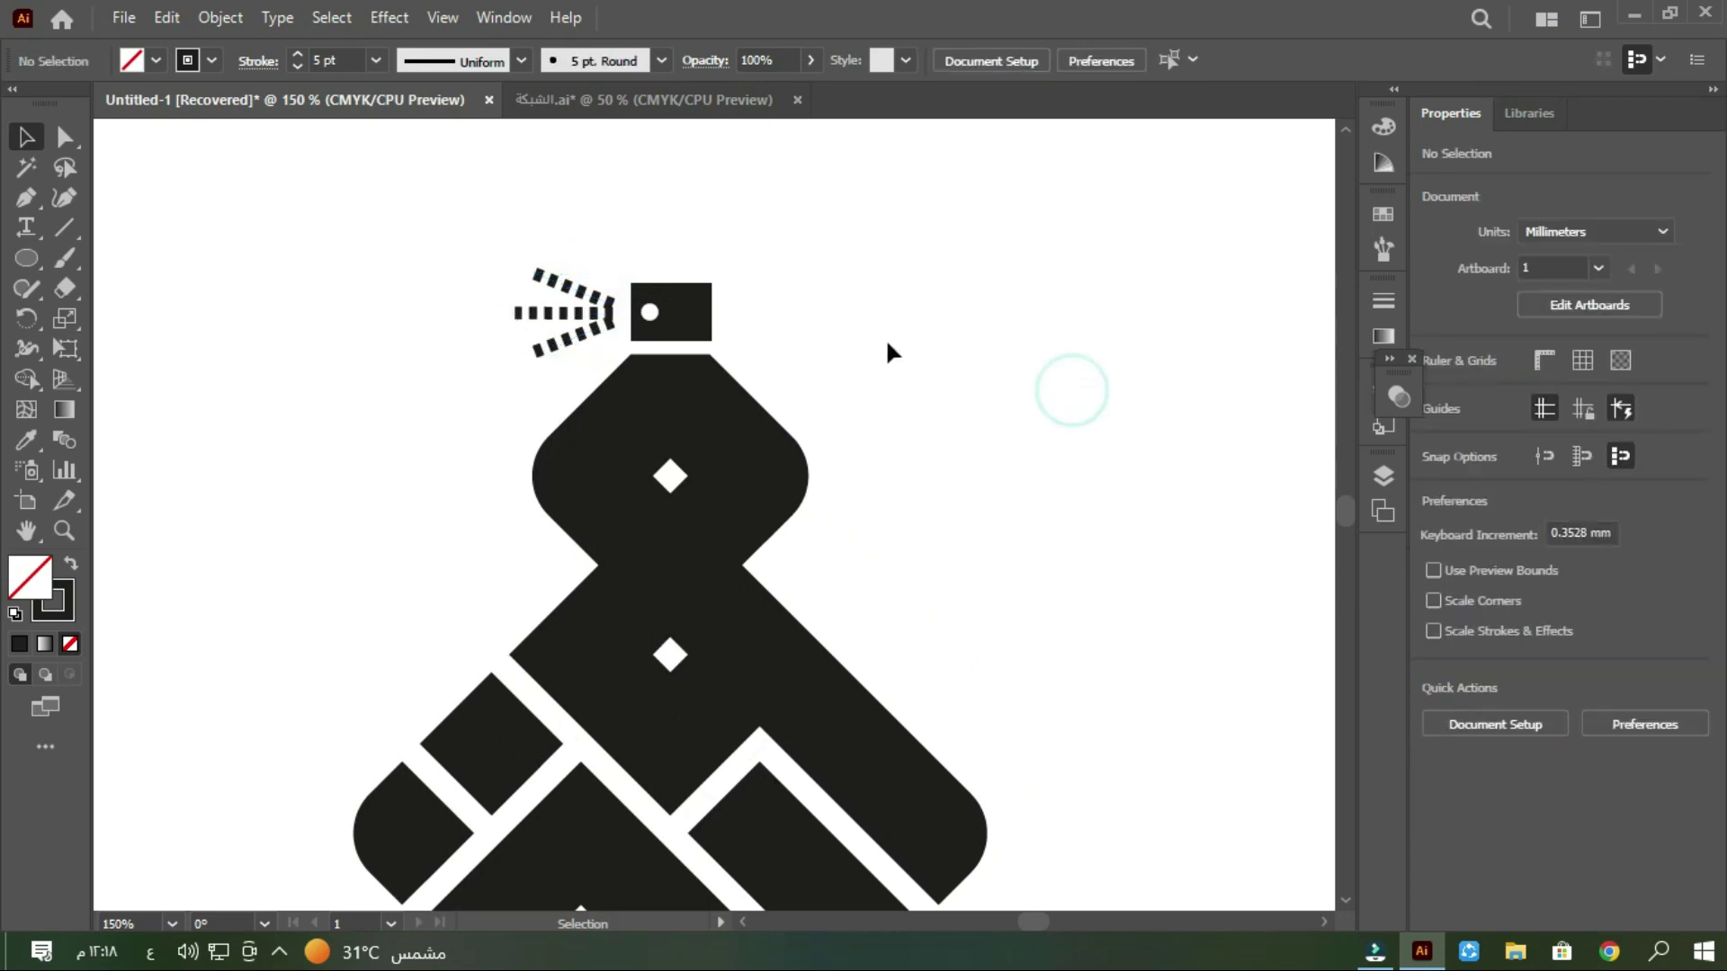
Step: Nudge the small top block and its dashed lines up by about 0.7 mm
key(ctrl+0)
drag(755, 261, 581, 309)
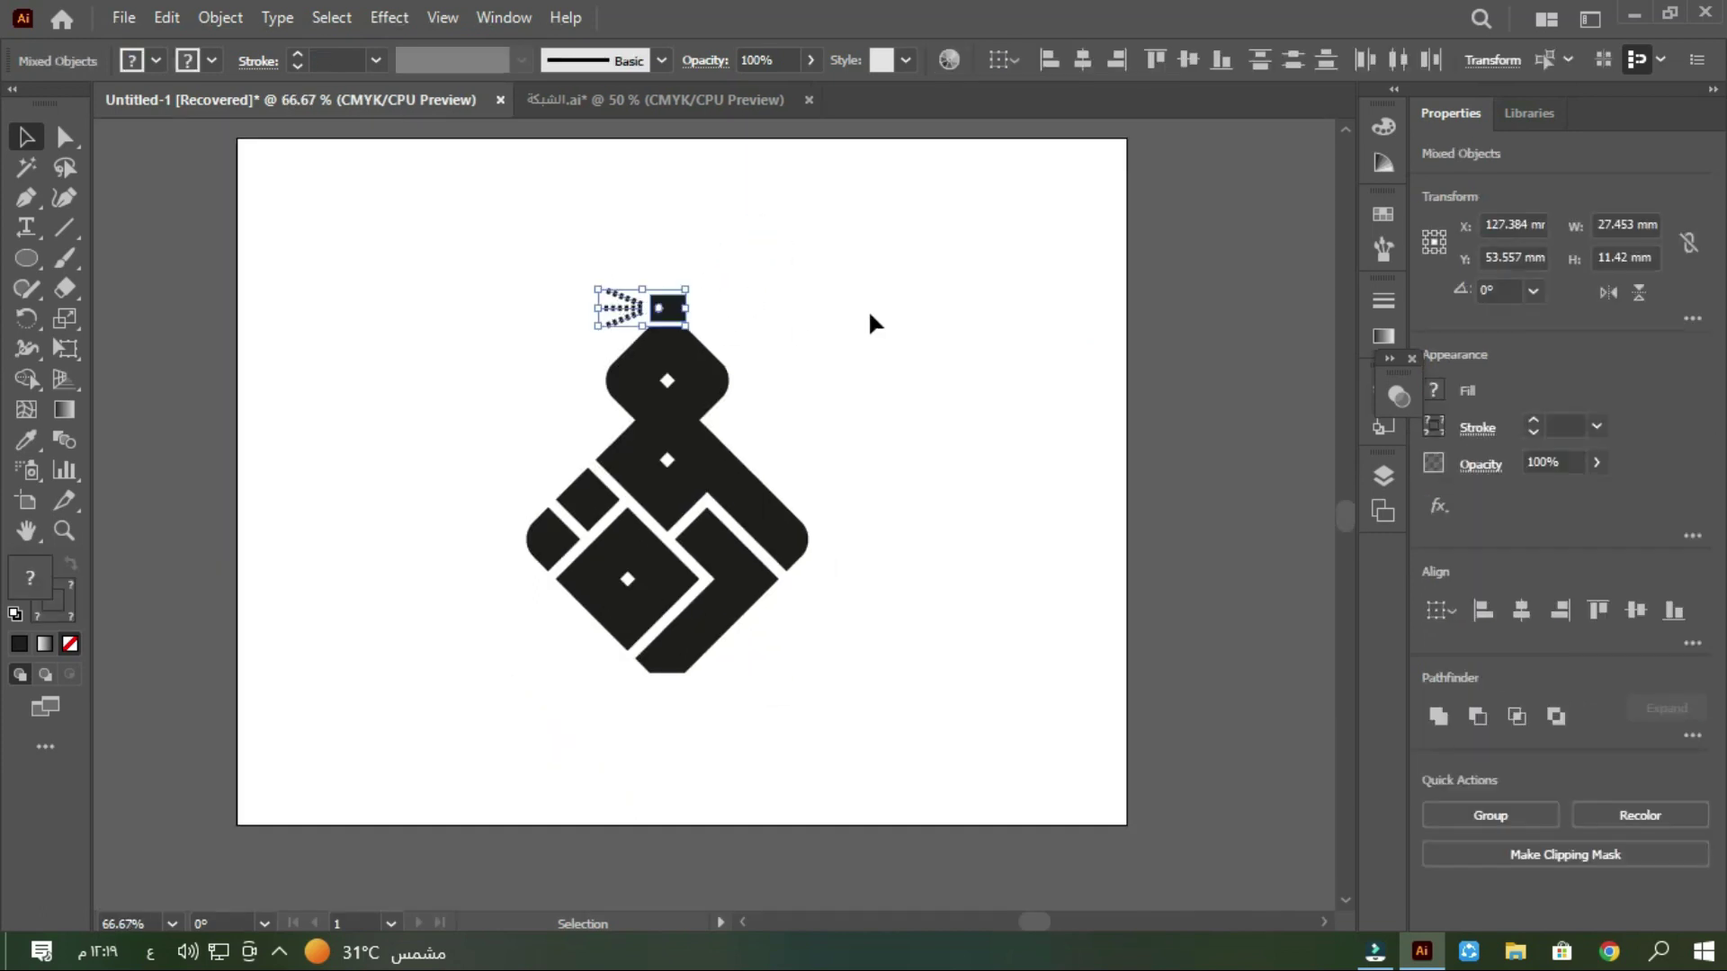
key(Up)
key(Up)
key(Up)
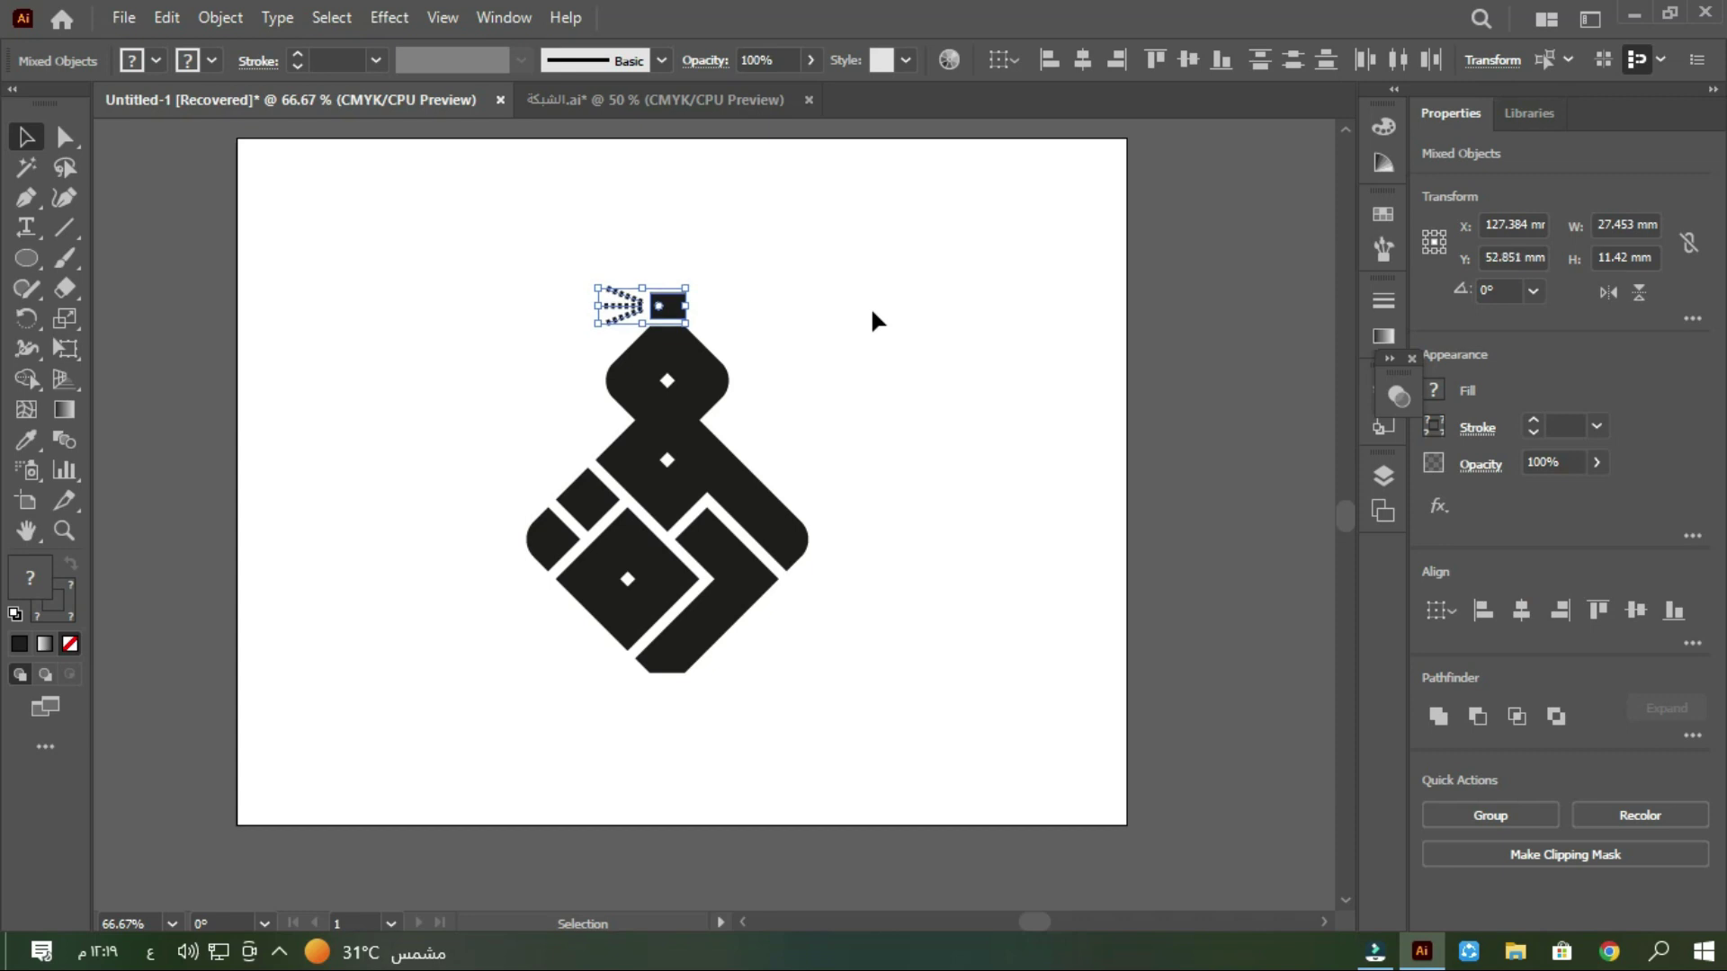
click(870, 311)
Step: Expand the fill and stroke of the dashed lines into shapes
drag(621, 249, 566, 330)
click(221, 17)
click(342, 307)
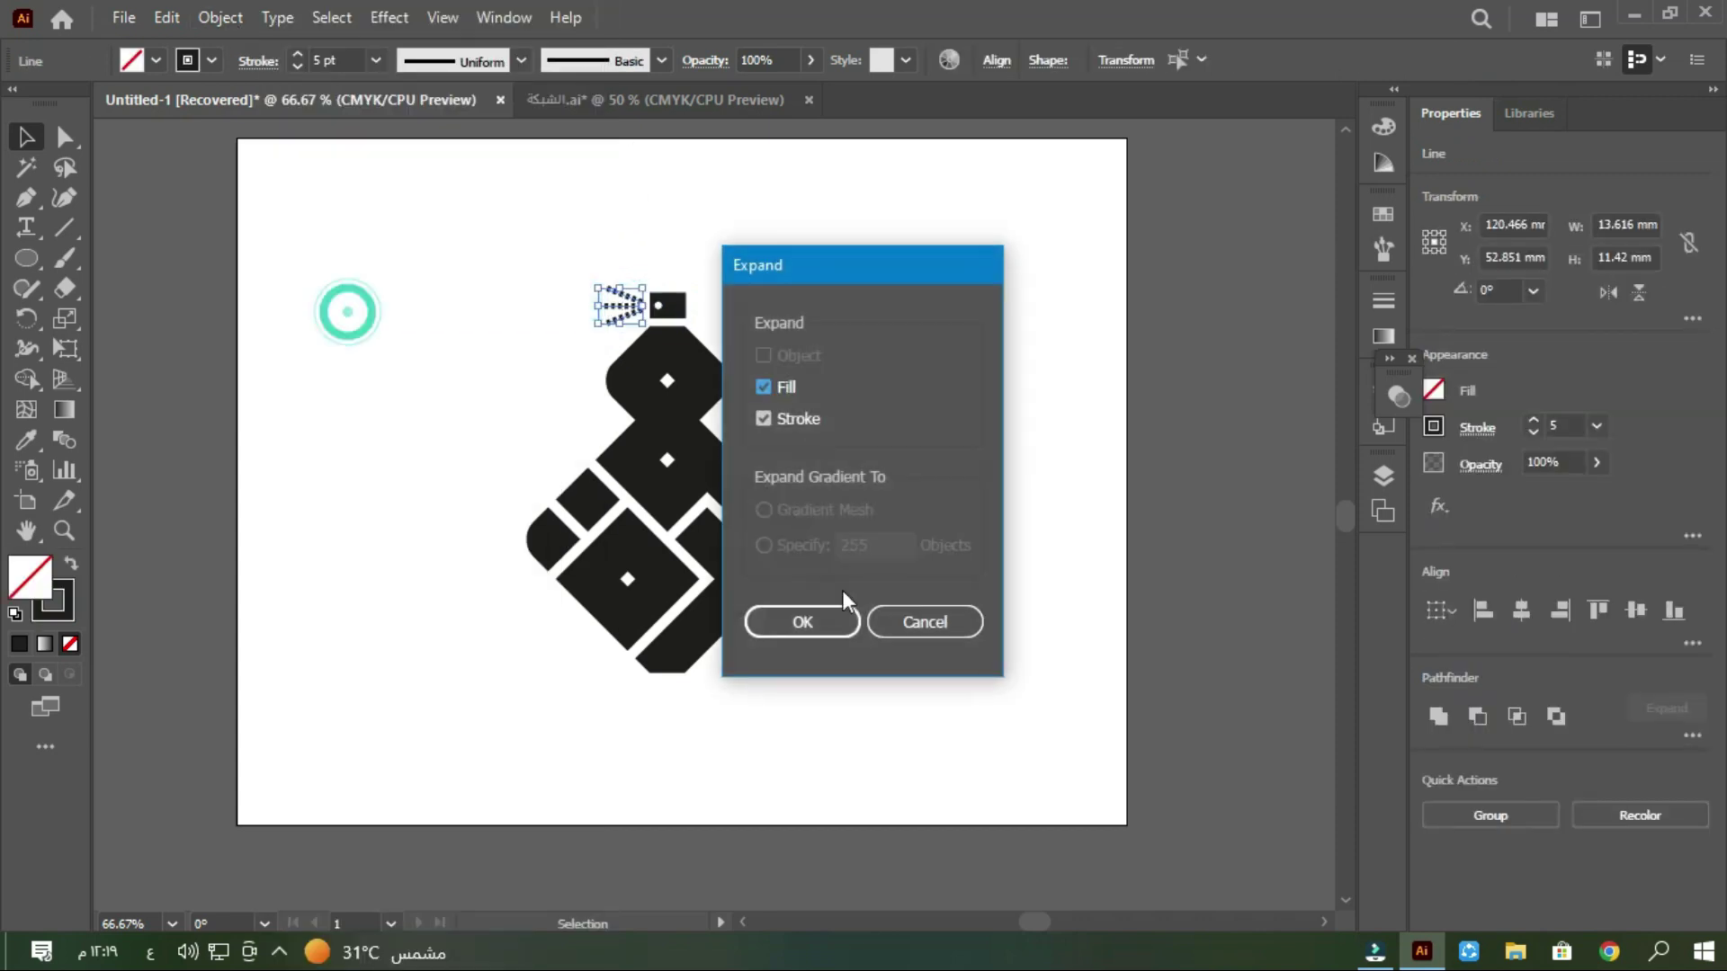
click(837, 612)
click(914, 366)
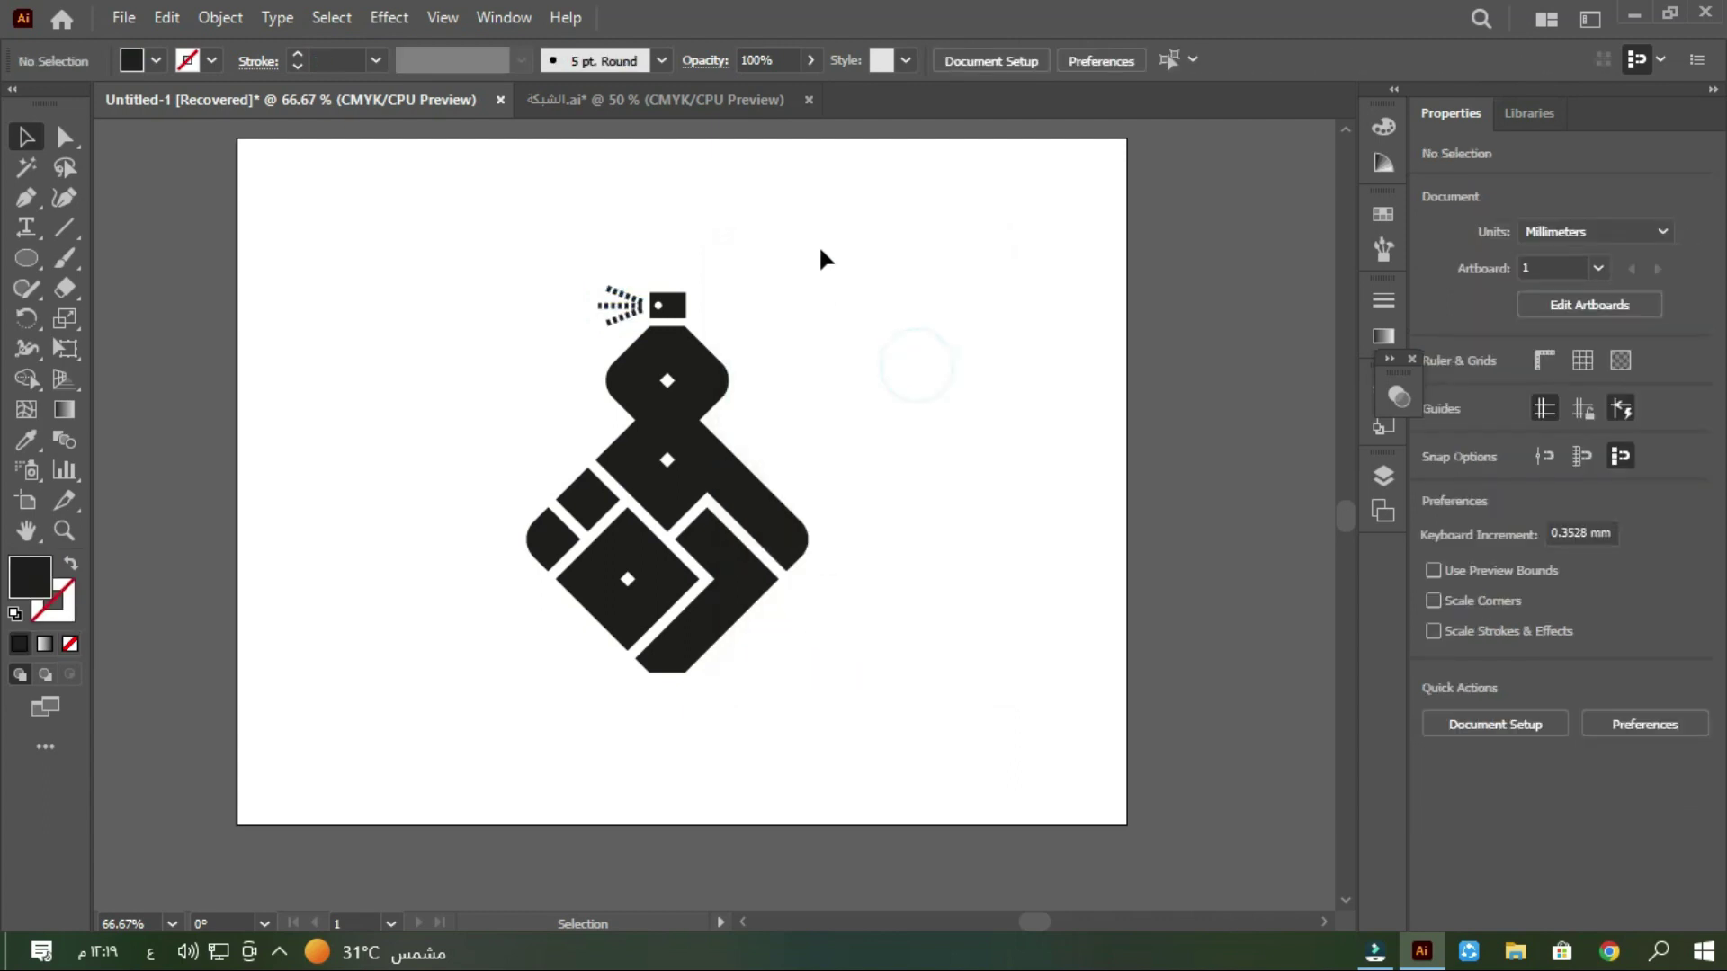
Step: Scale the whole emblem down around its centre to about 62.9 mm wide and 86.5 mm high
scroll(821, 258, down, 1)
drag(849, 228, 434, 643)
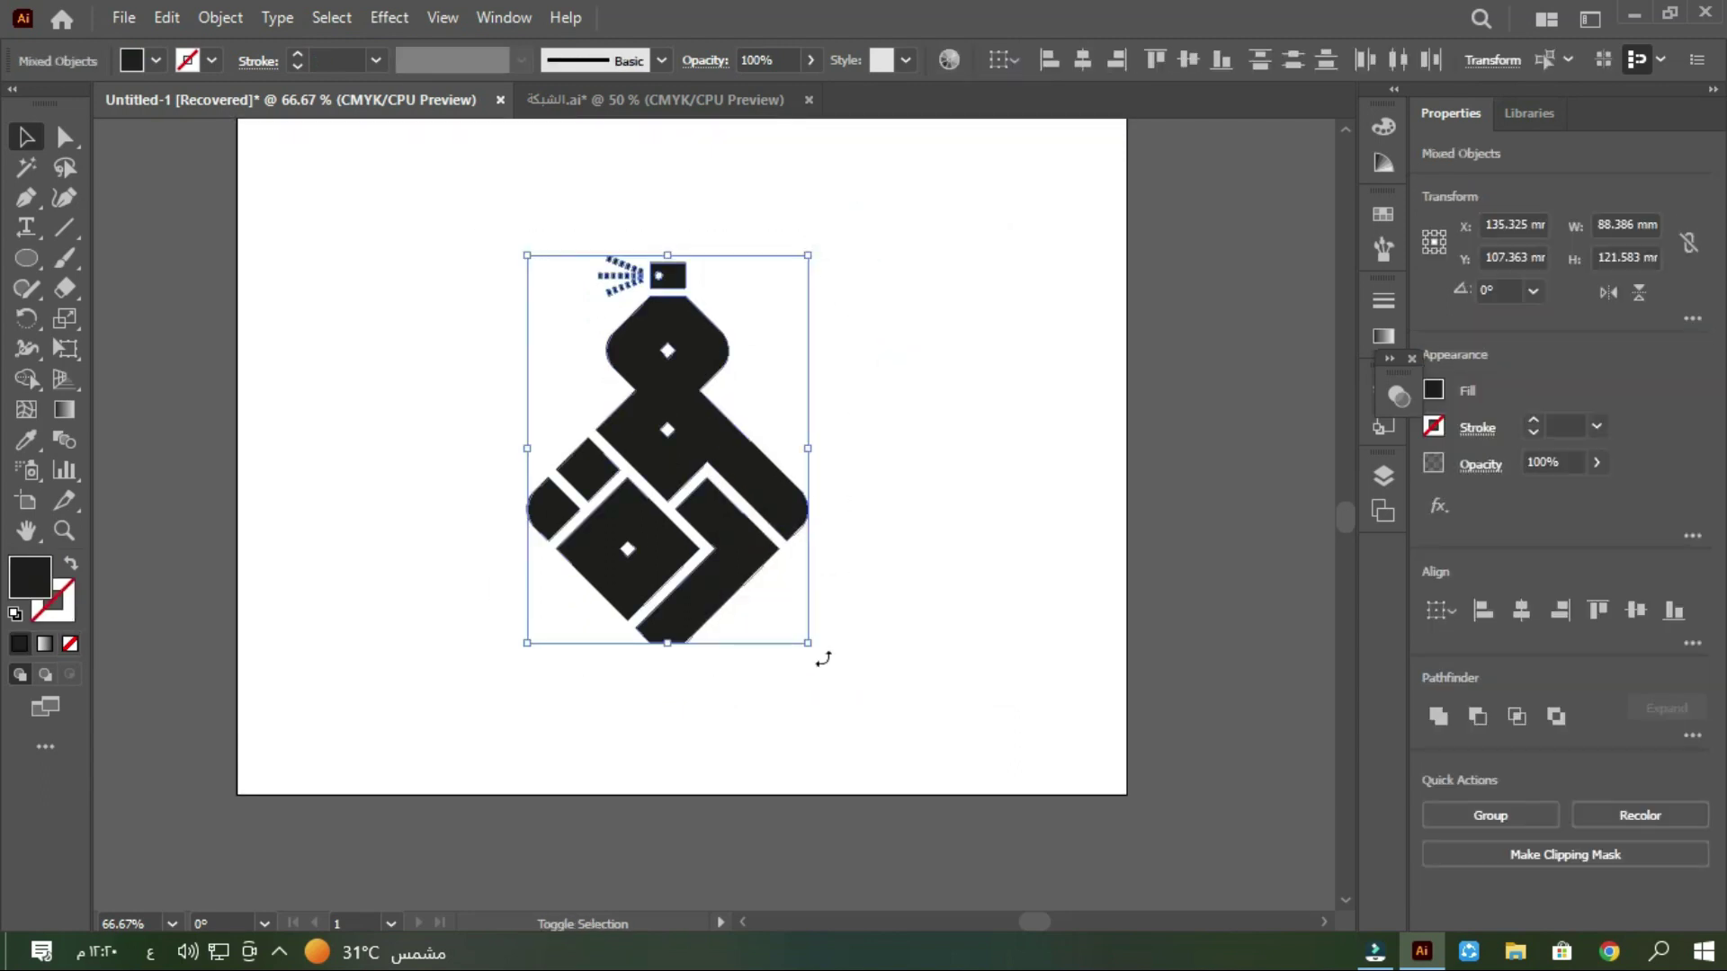
drag(814, 644, 769, 589)
click(835, 407)
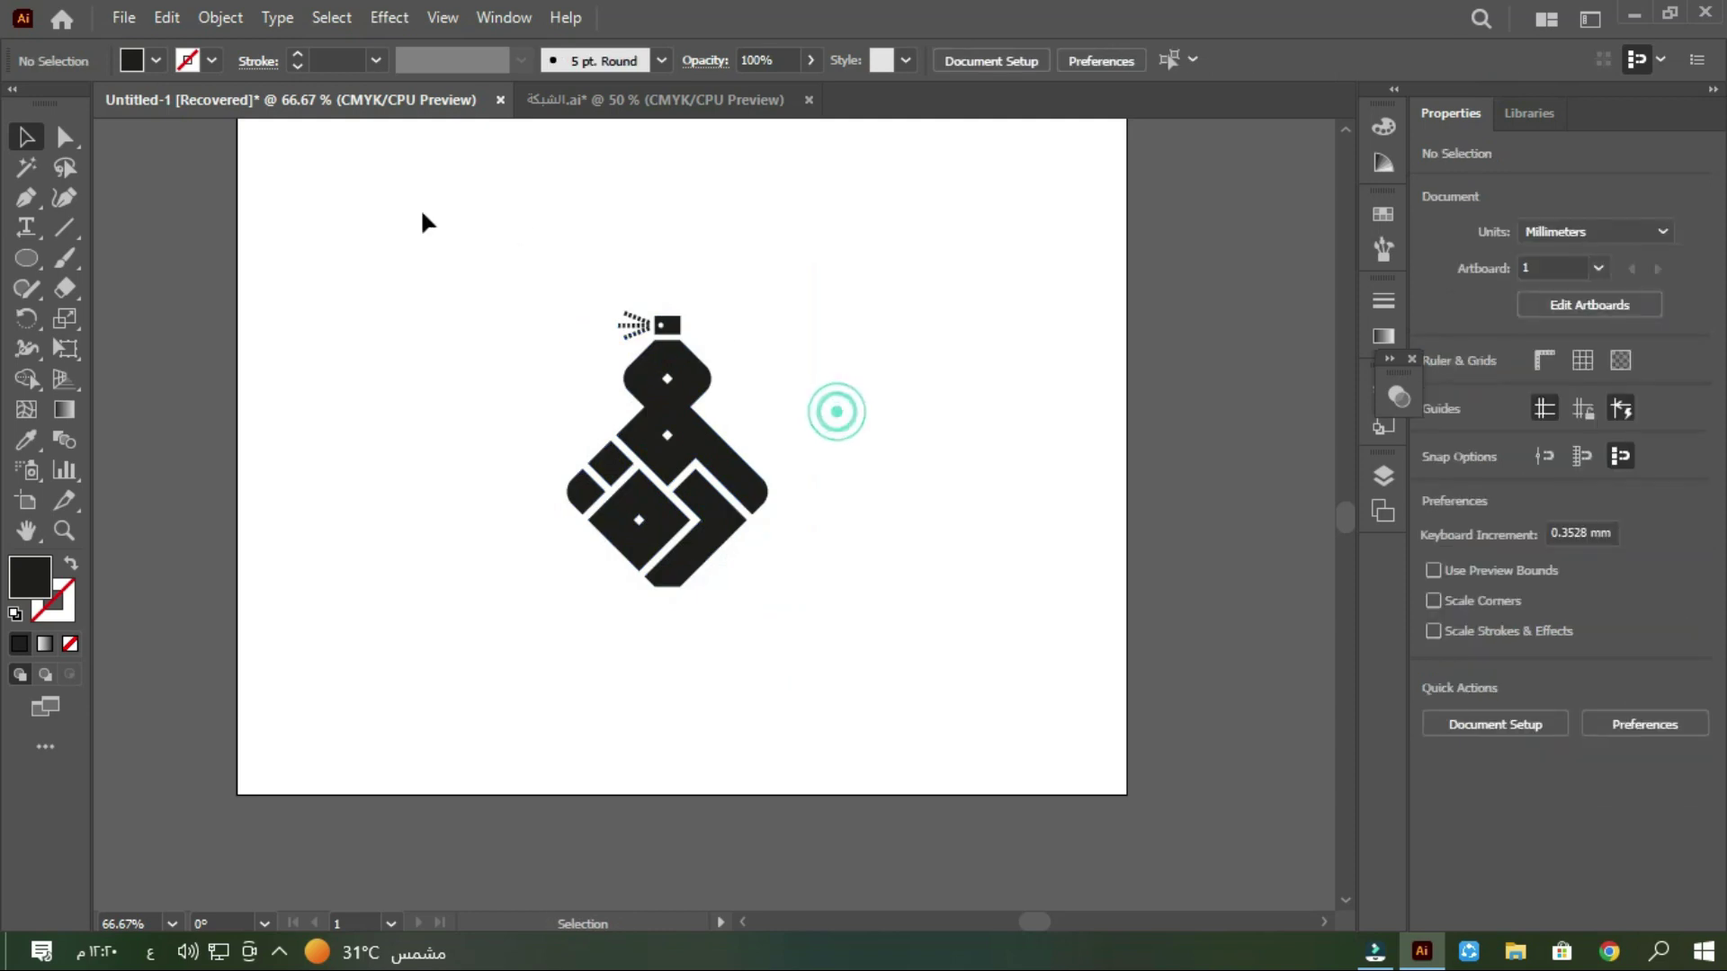
Step: Add the right-to-left text "مودة للعطور" below the emblem and enlarge it to about 44.4 pt
click(25, 227)
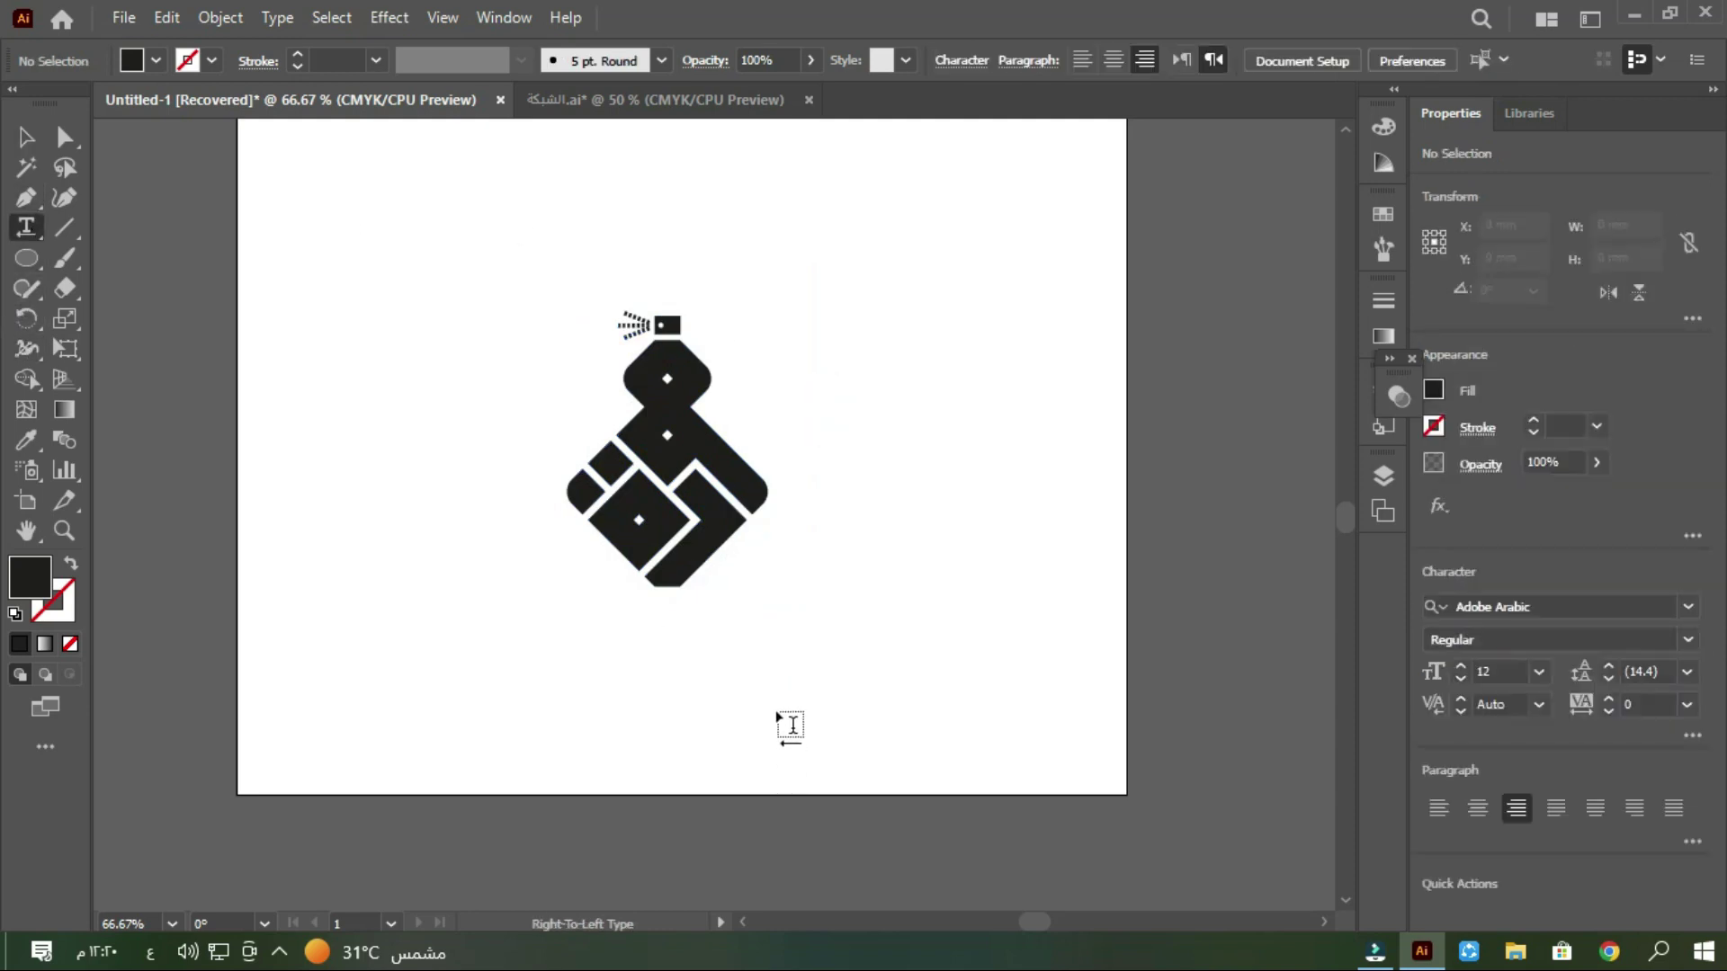
click(795, 635)
text(مودة)
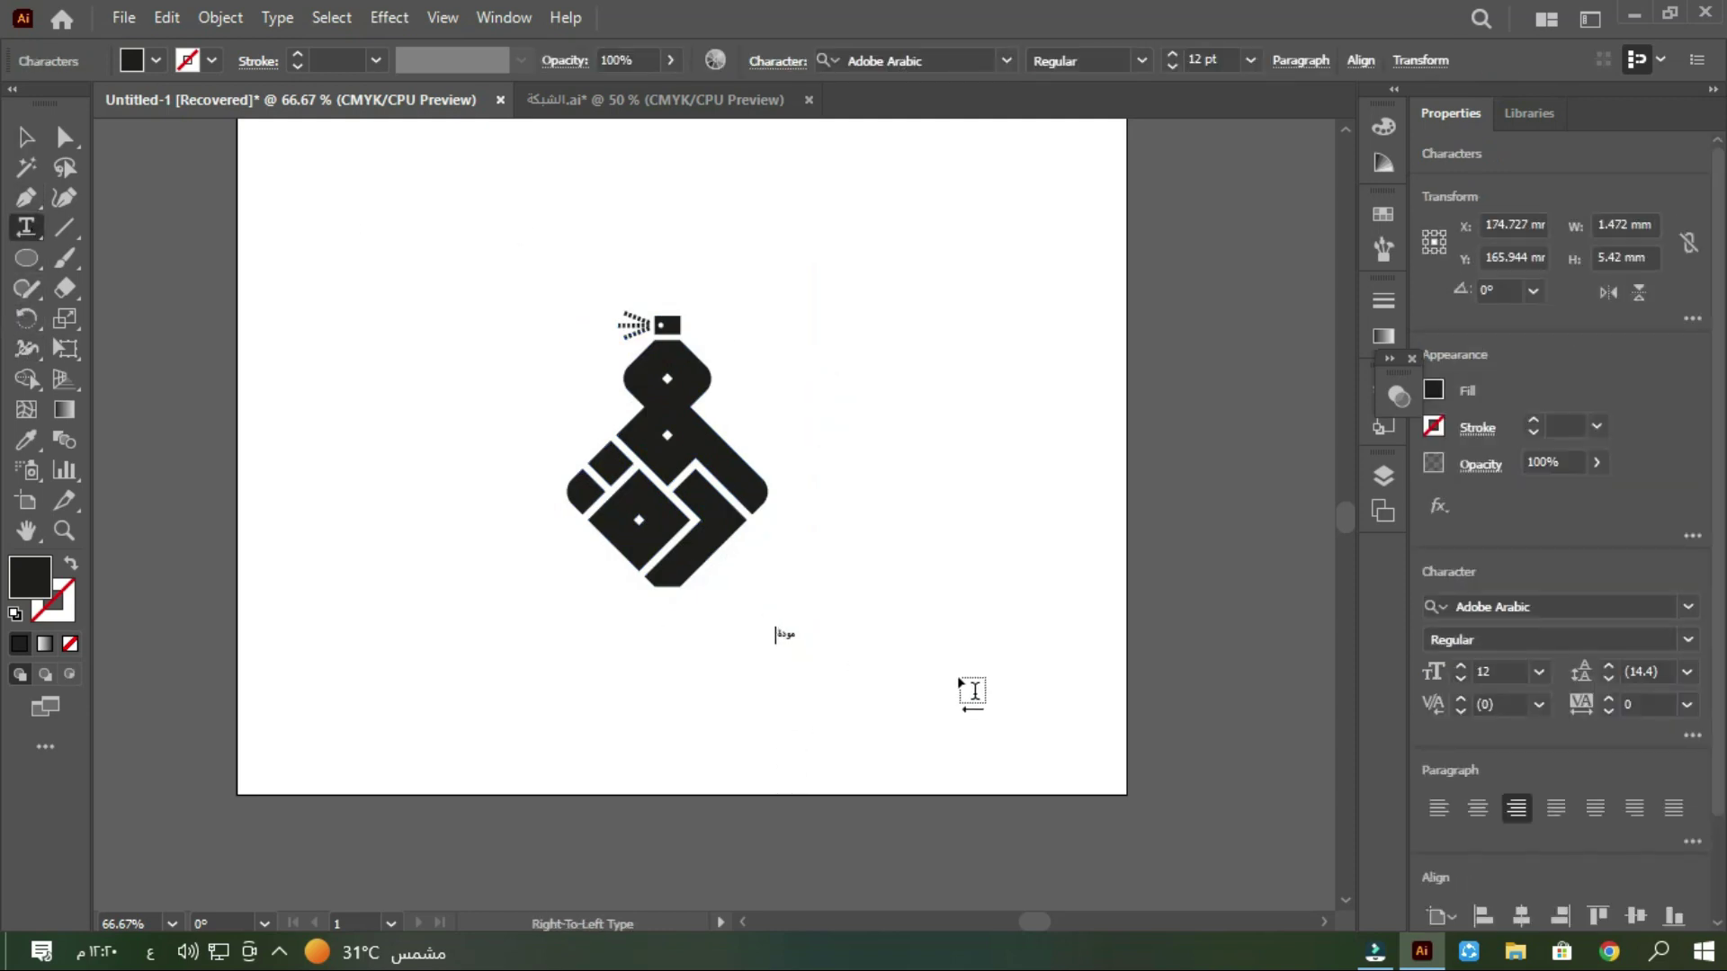
text( للعطور)
click(25, 137)
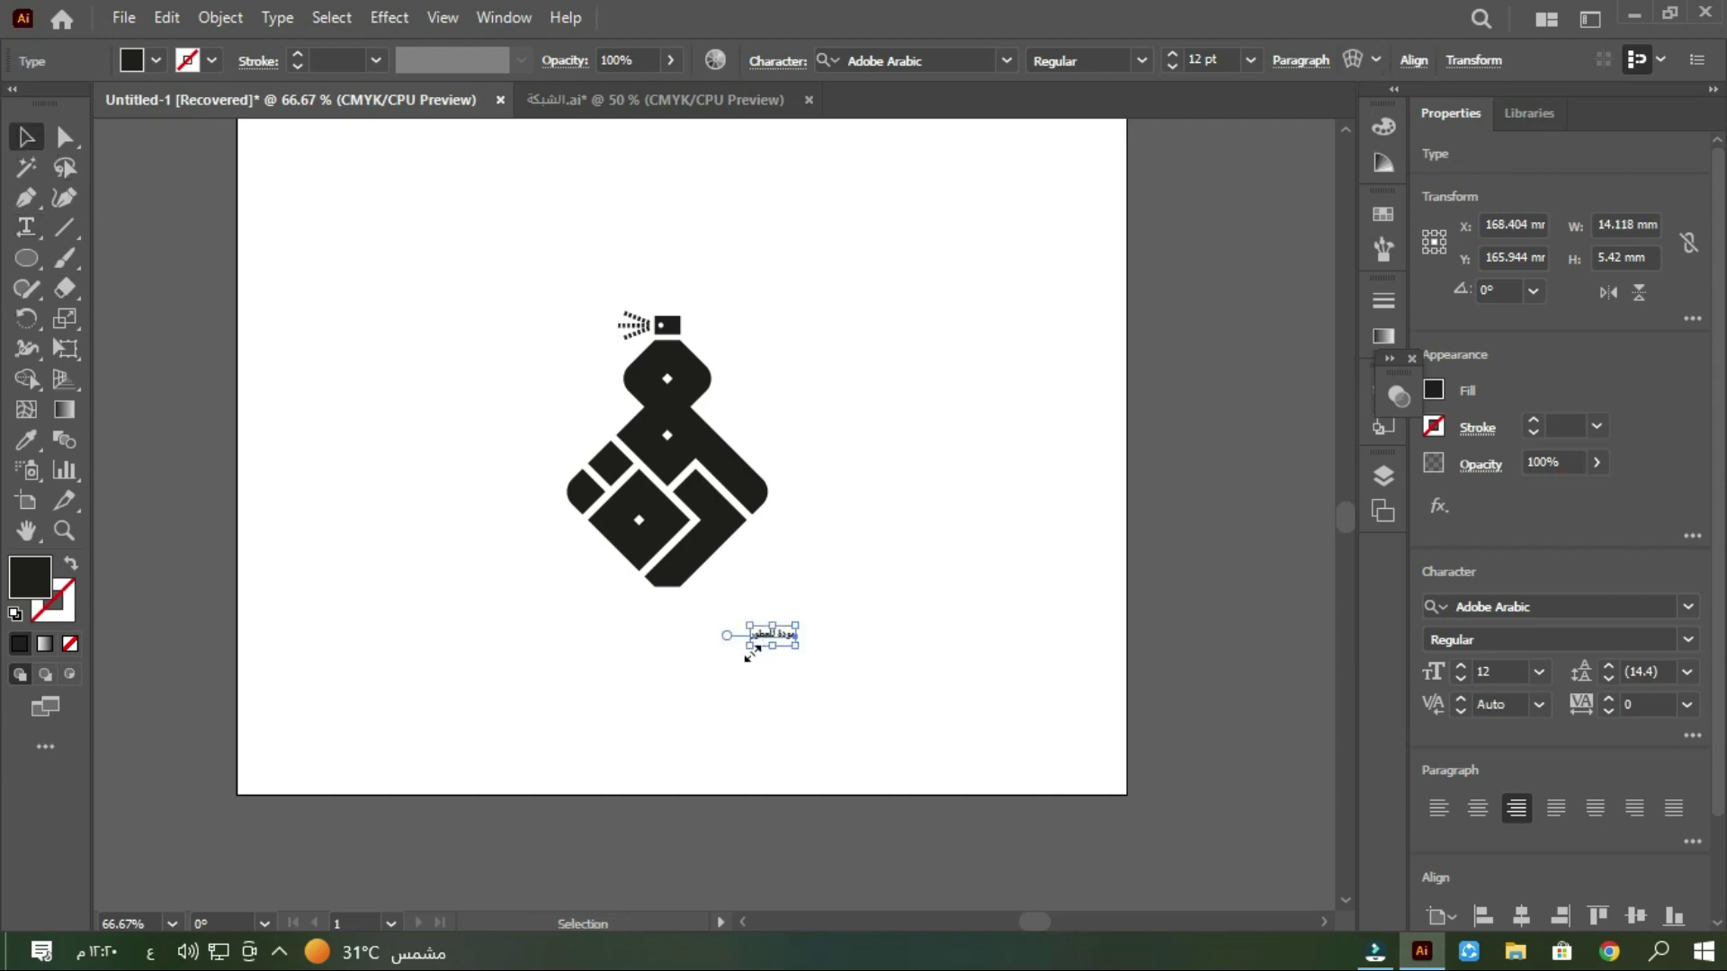
drag(750, 647, 566, 702)
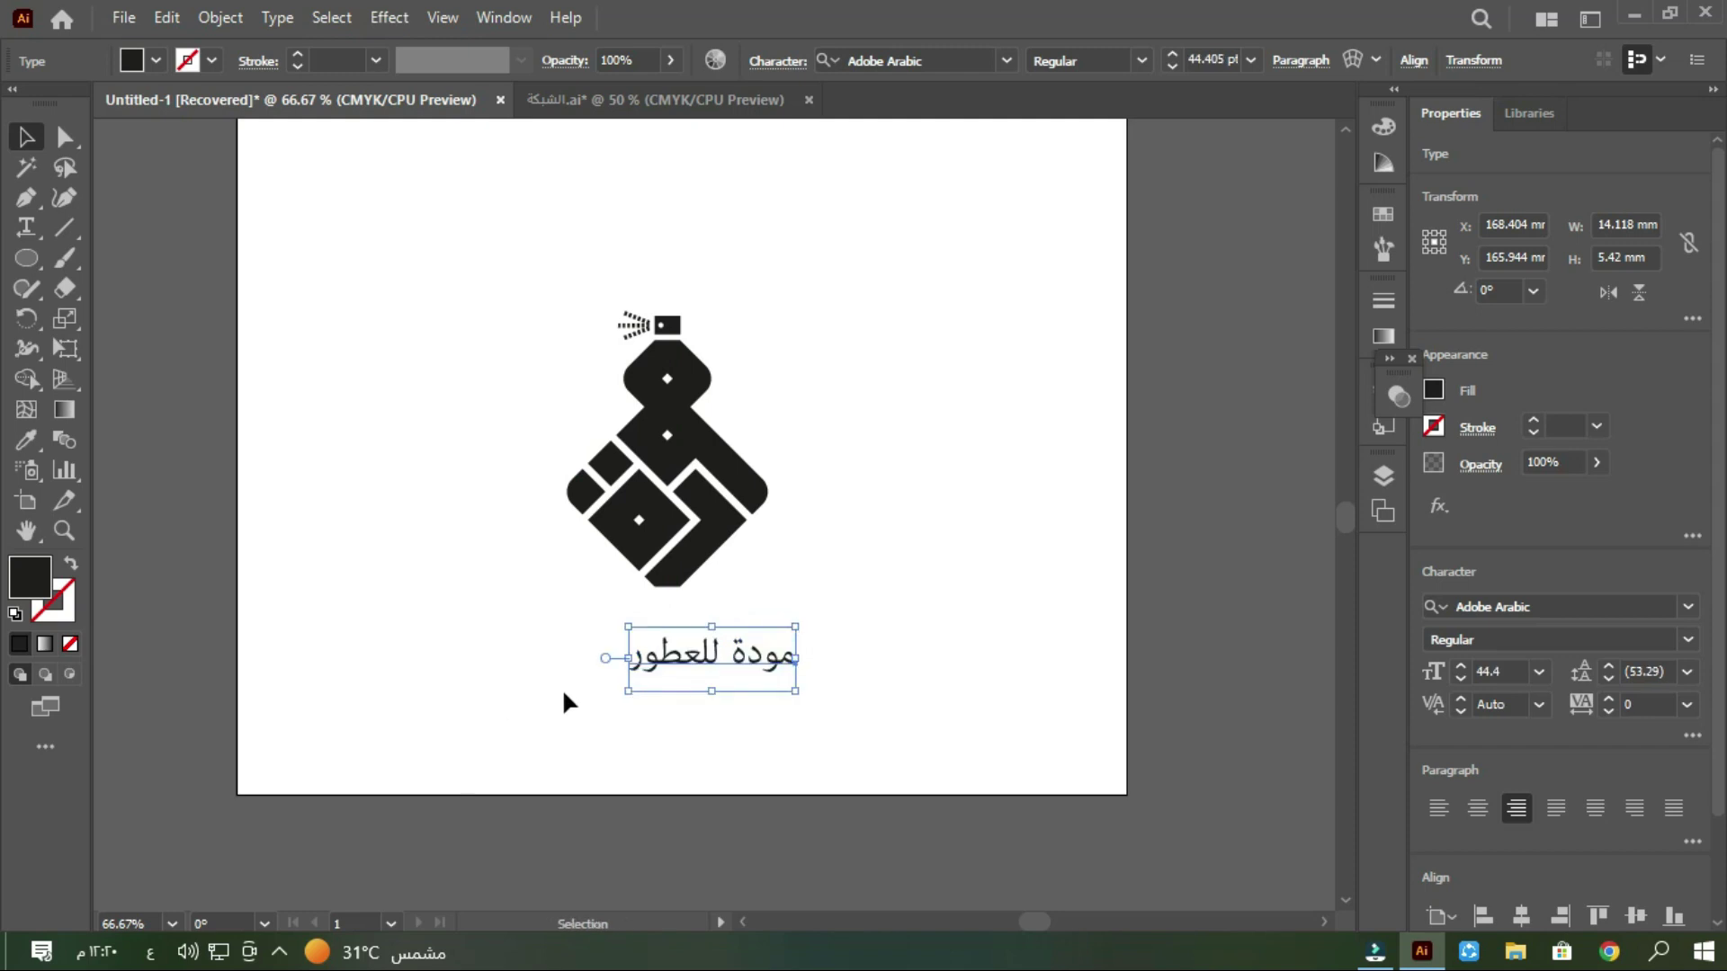
Step: Move the Arabic text directly beneath the emblem and set its font to Ara Hala Bo She'sha
drag(710, 677, 611, 676)
drag(885, 578, 714, 598)
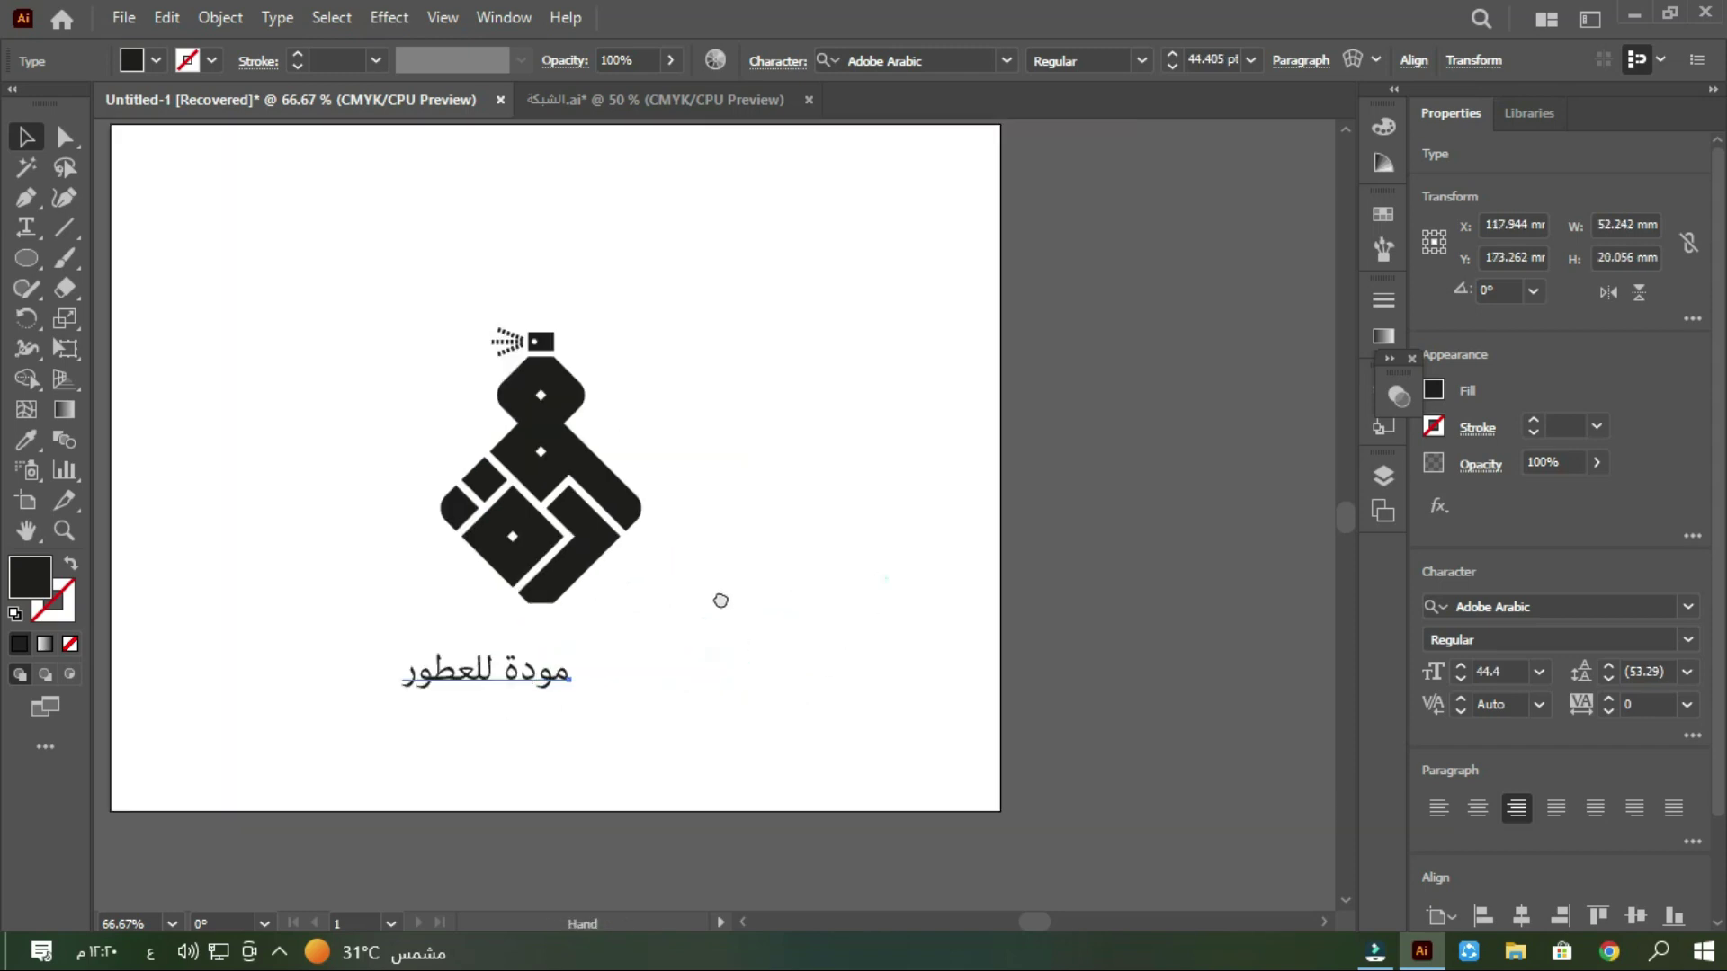
drag(459, 690, 441, 682)
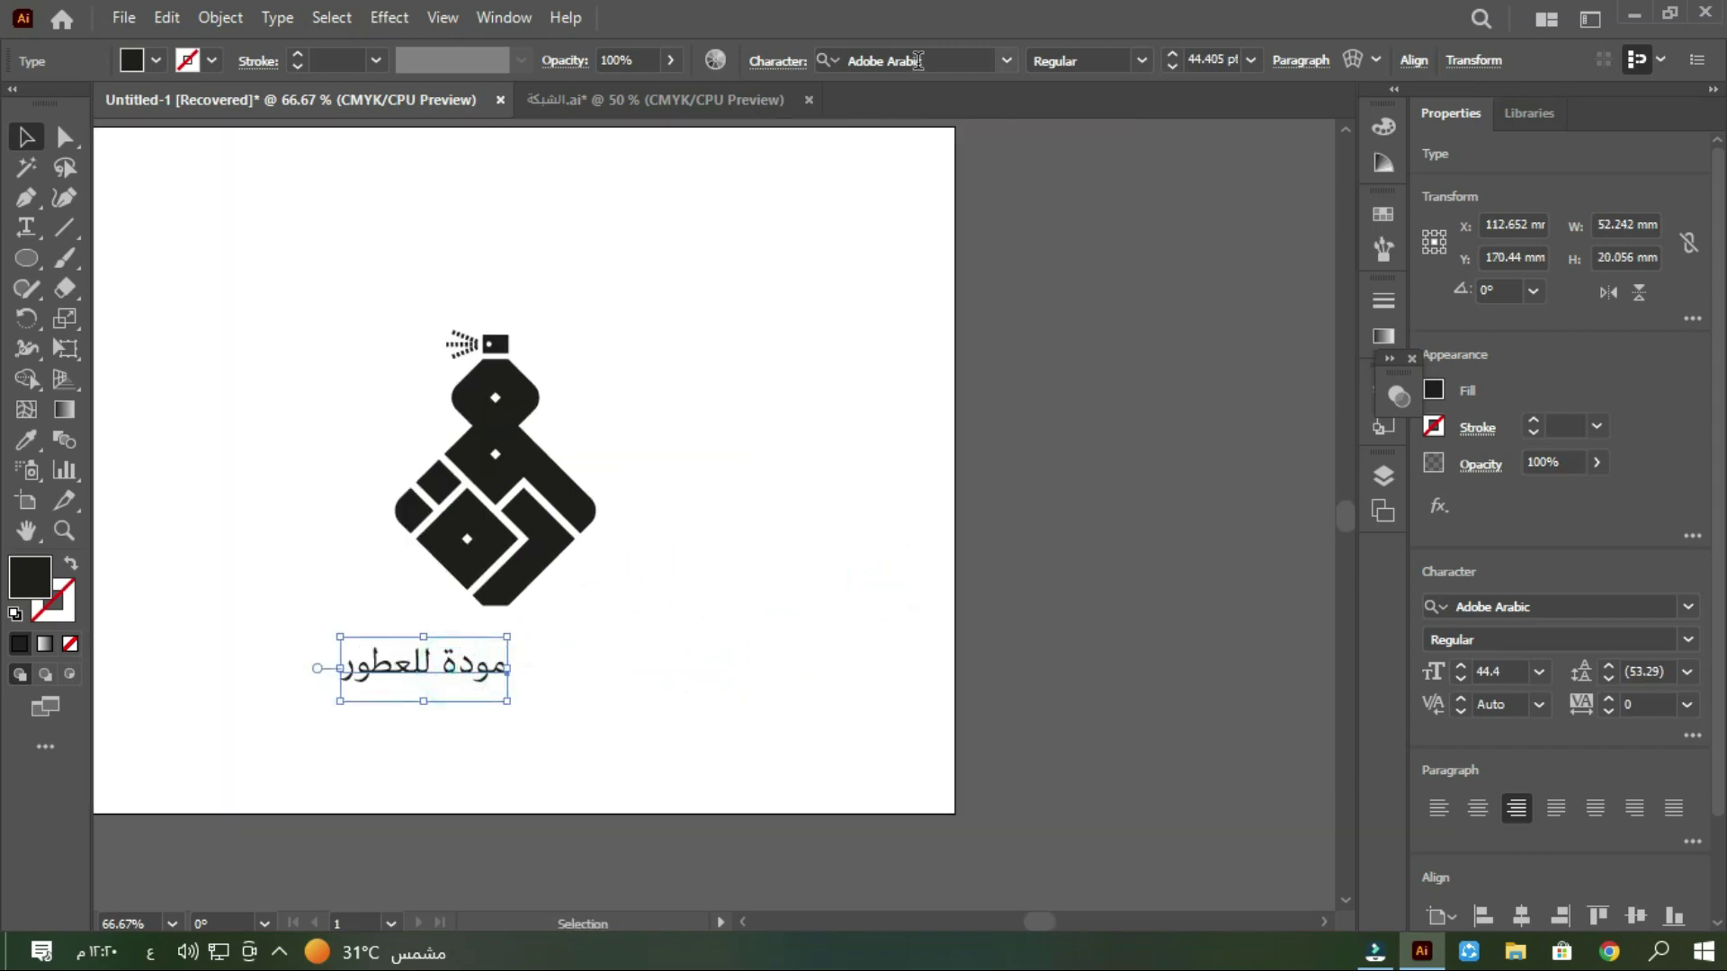
click(1006, 60)
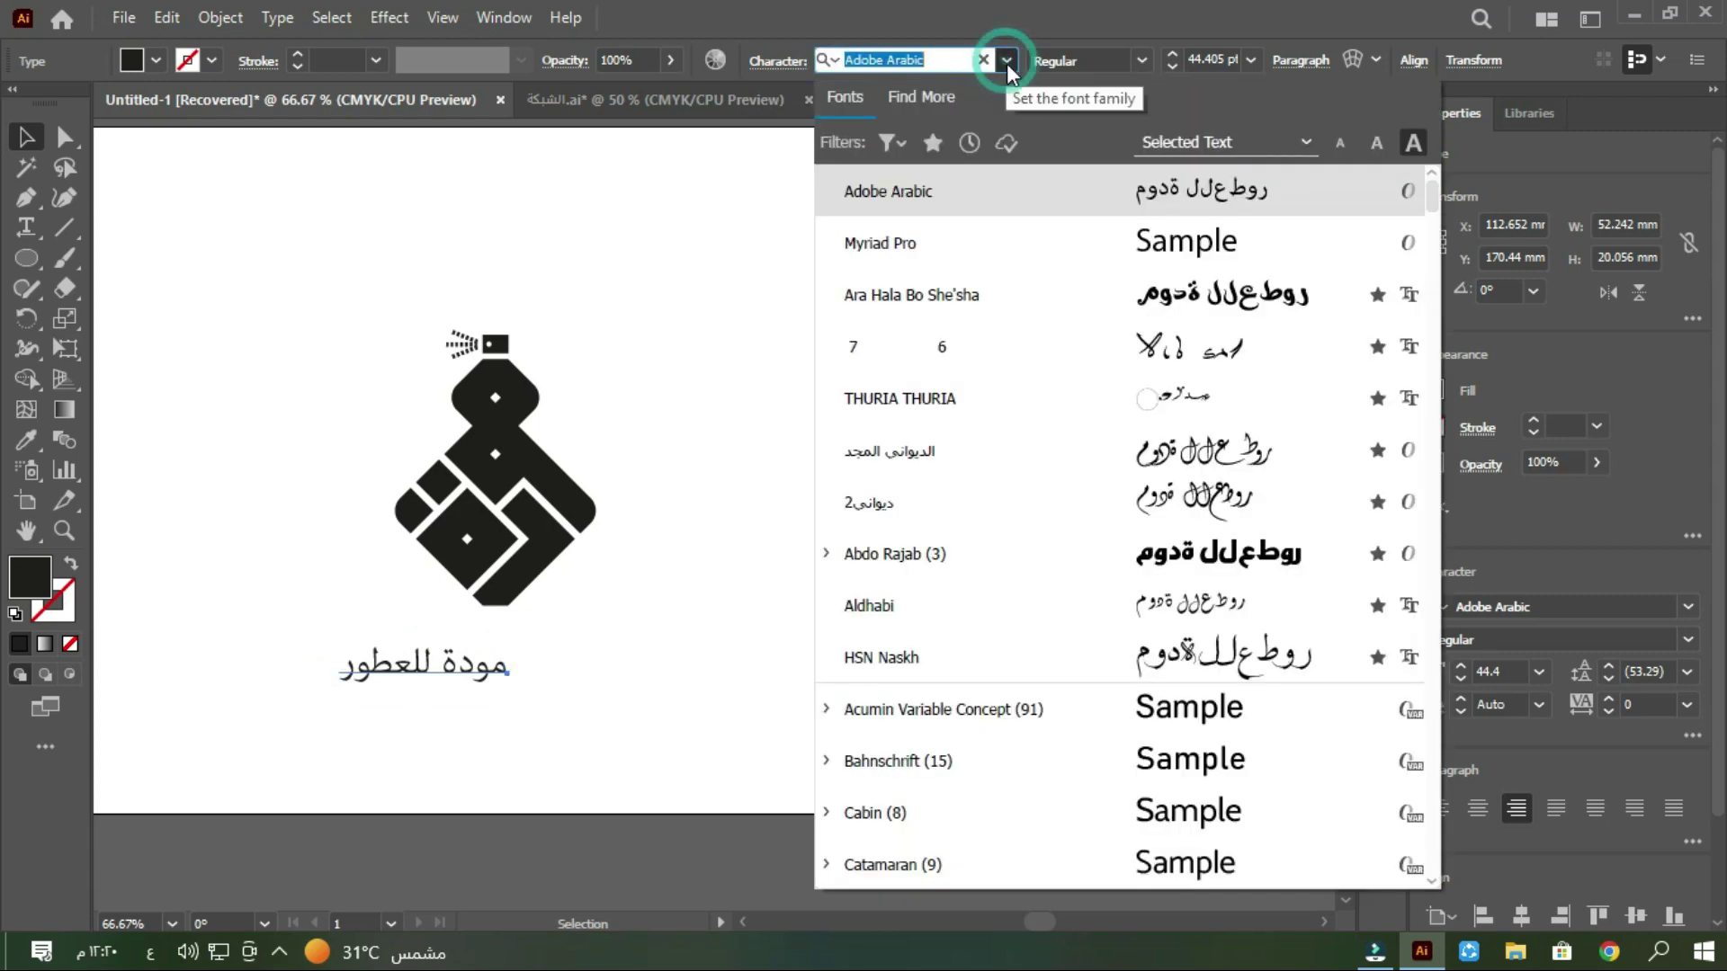
click(1208, 305)
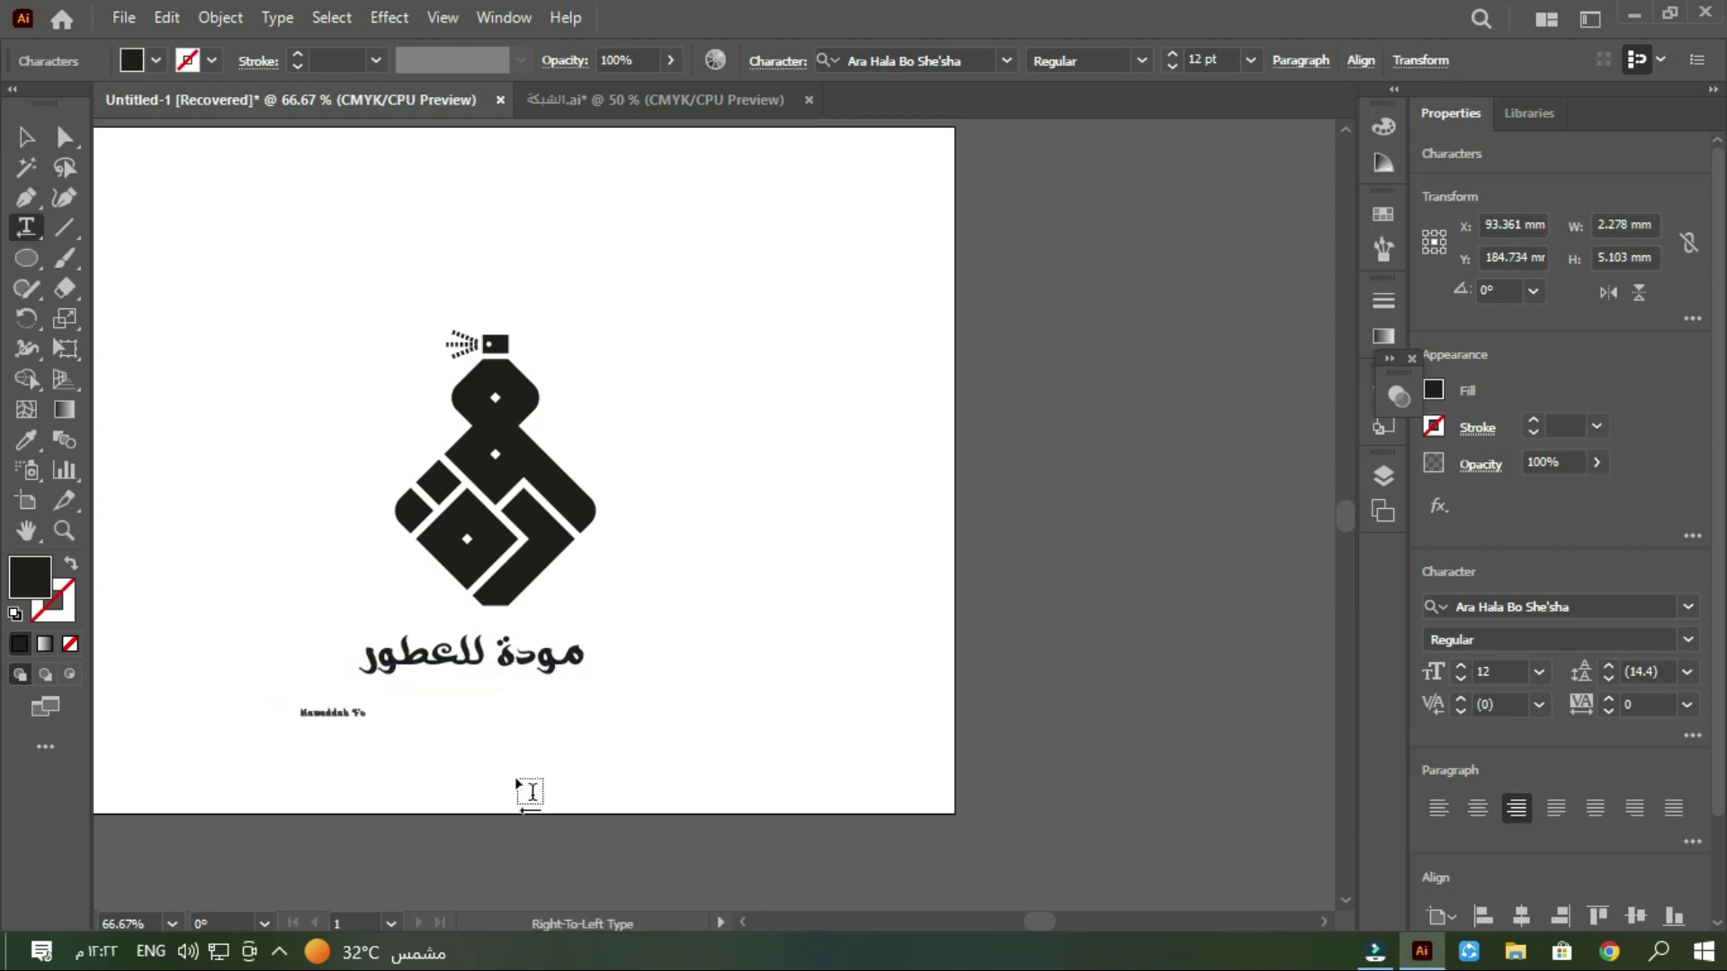
Step: Add the line "Mawaddah For Perfumes", enlarge it to about 33.5 pt and place it under the Arabic text
text(Perfumes)
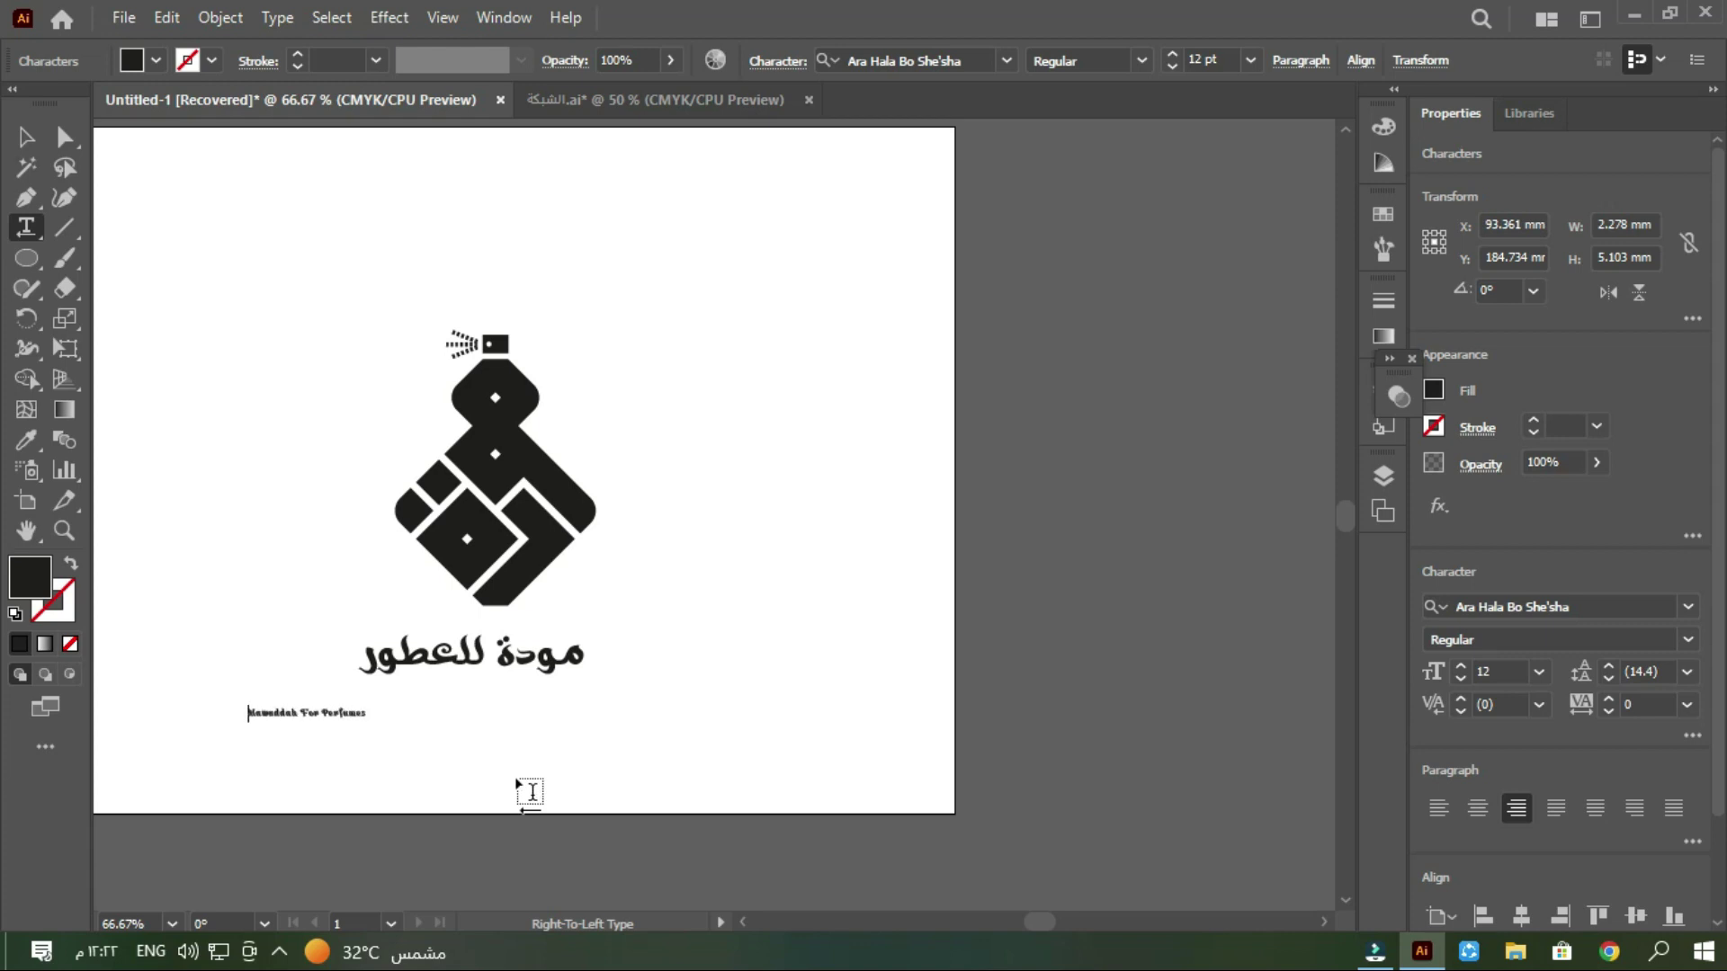
click(25, 137)
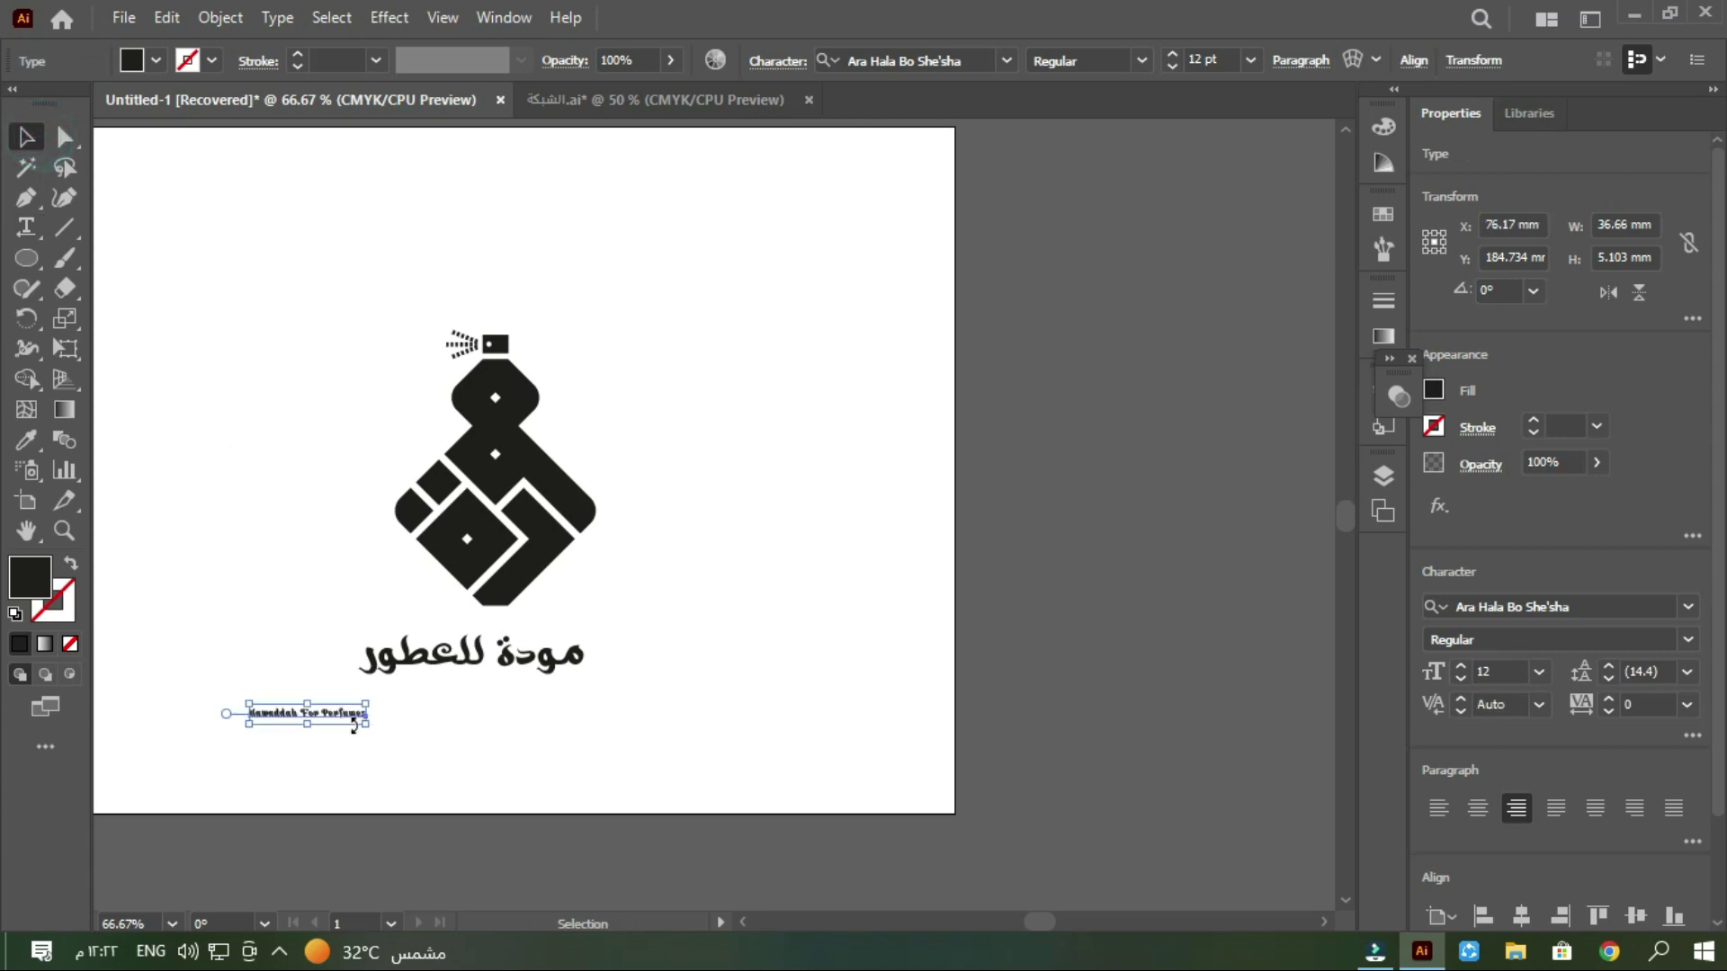
drag(367, 729, 566, 803)
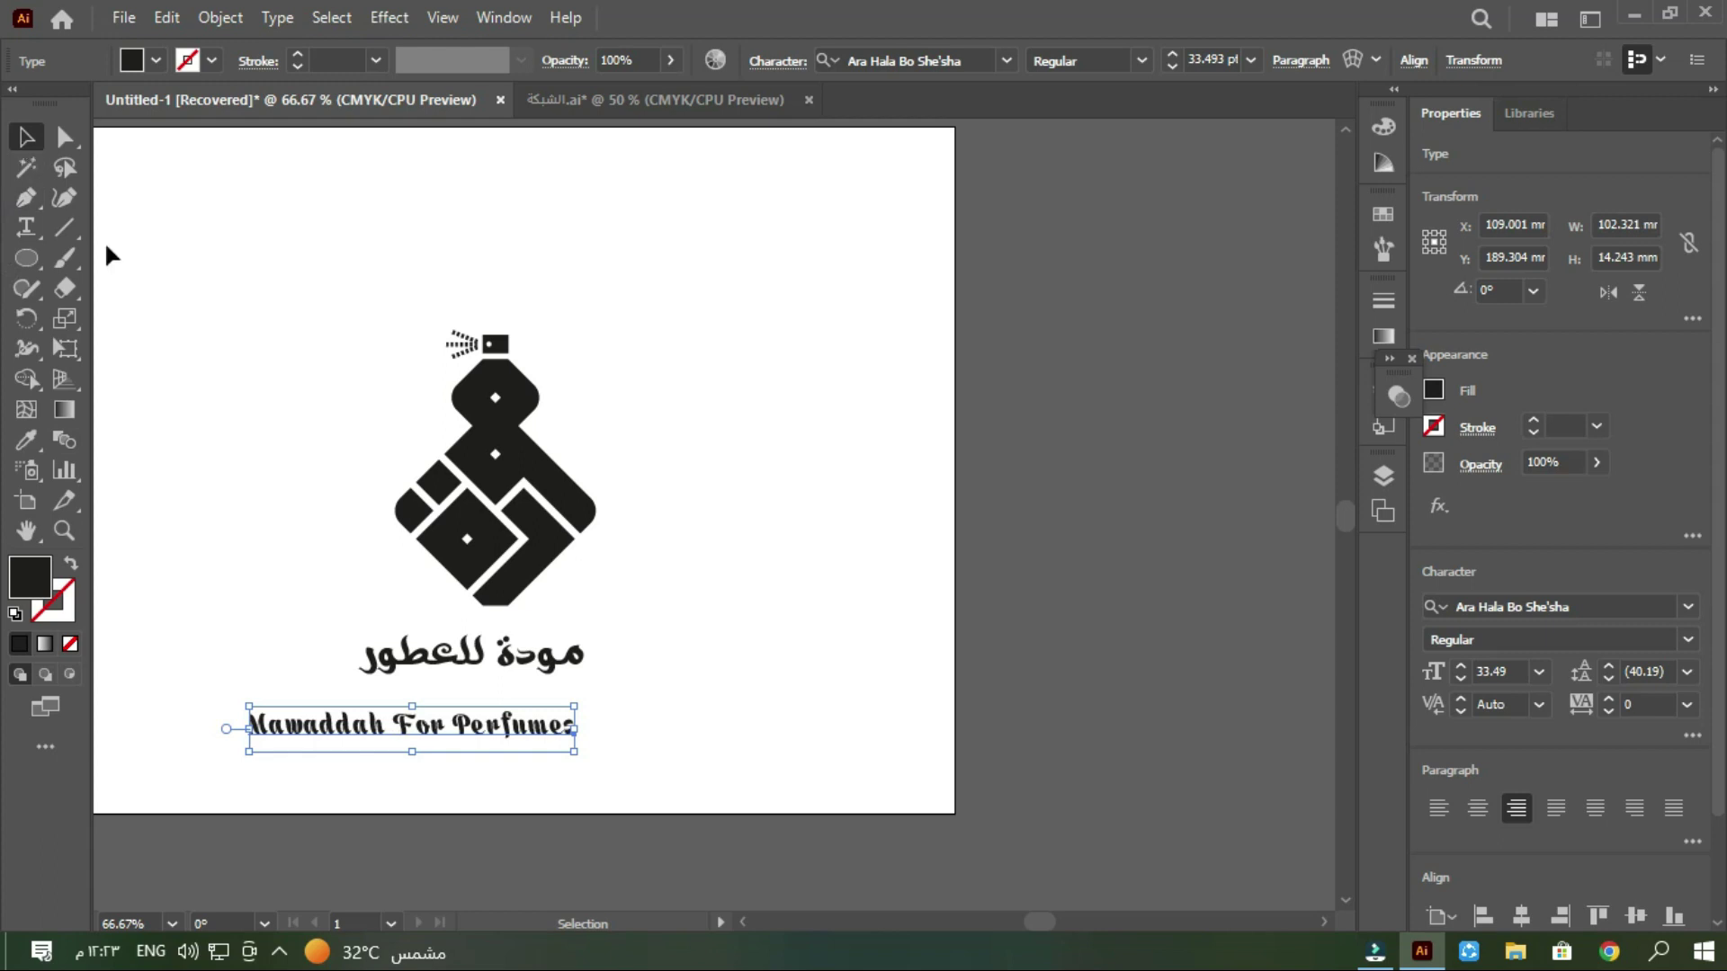
drag(485, 729, 539, 716)
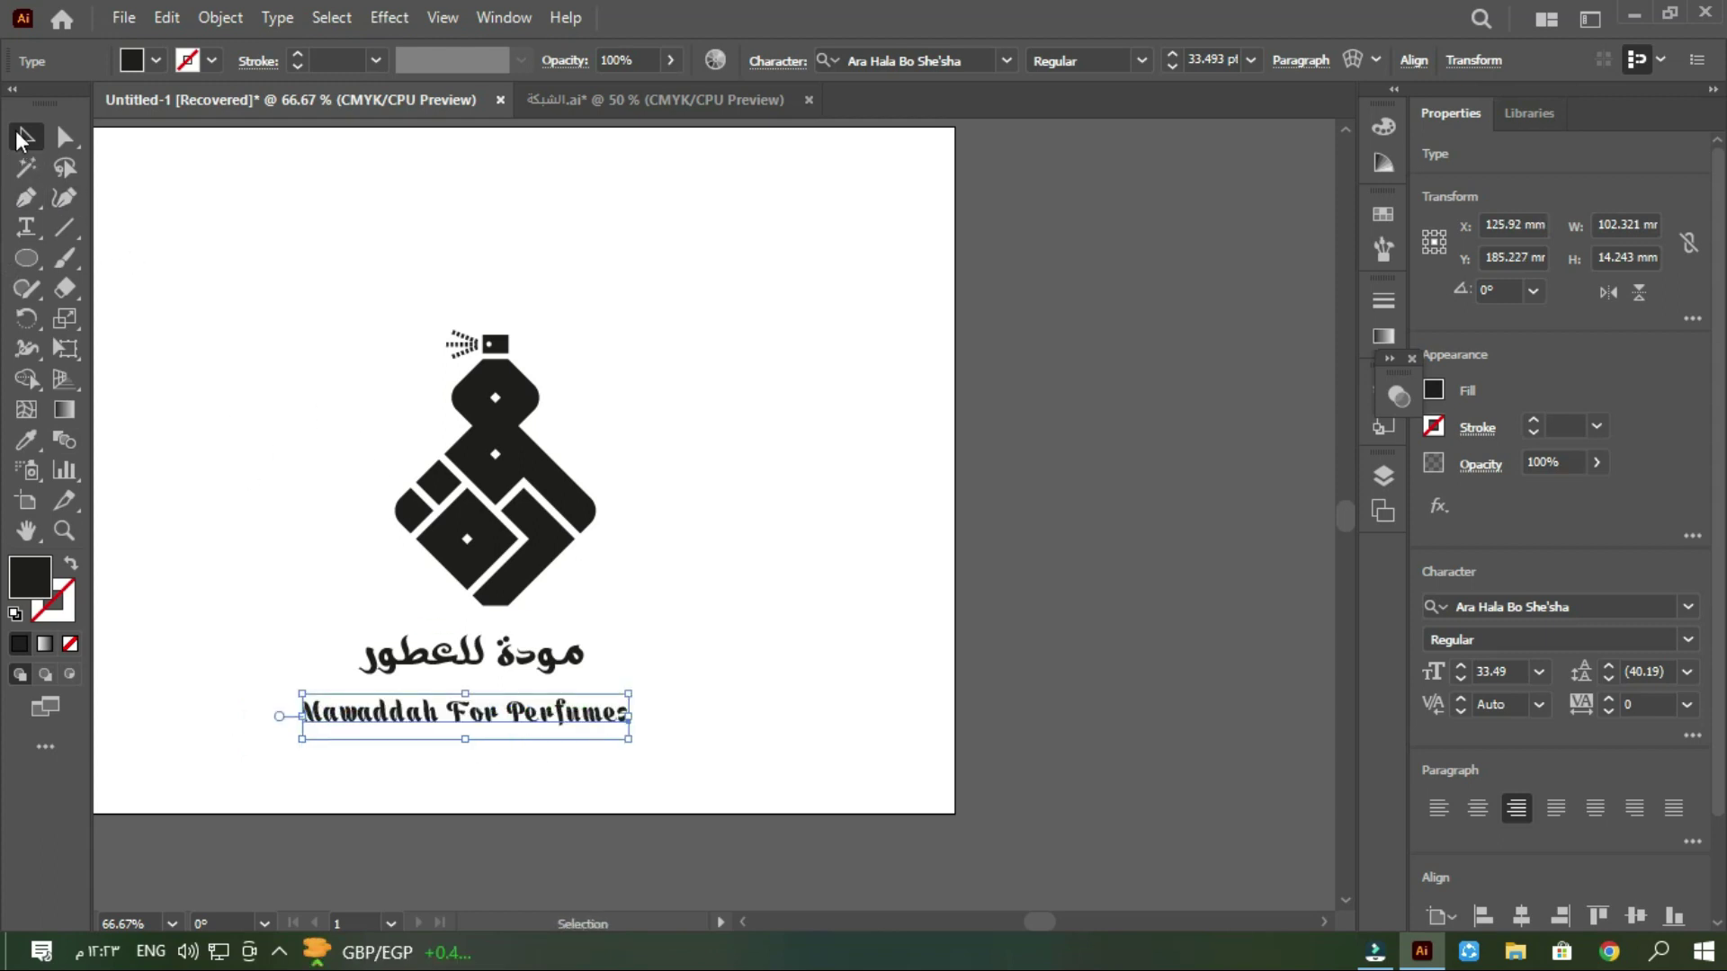
Step: Group all the emblem's shapes, including the top block and dashed lines, leaving out the text
click(743, 464)
drag(607, 282, 356, 595)
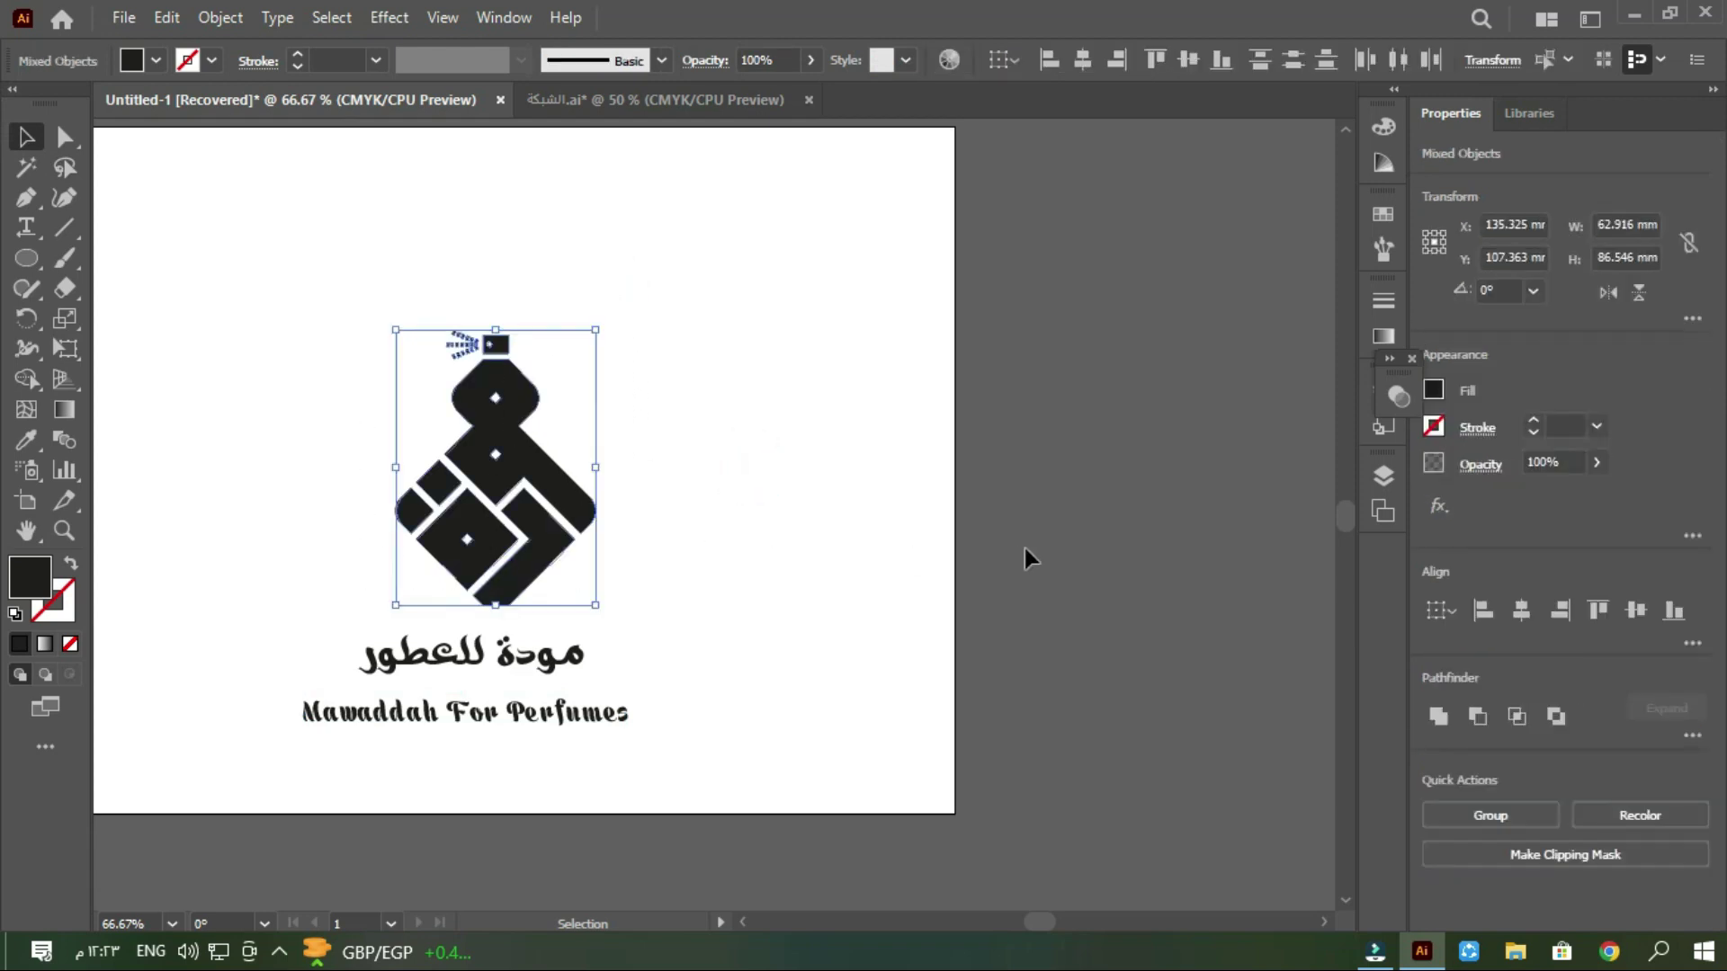
key(ctrl+g)
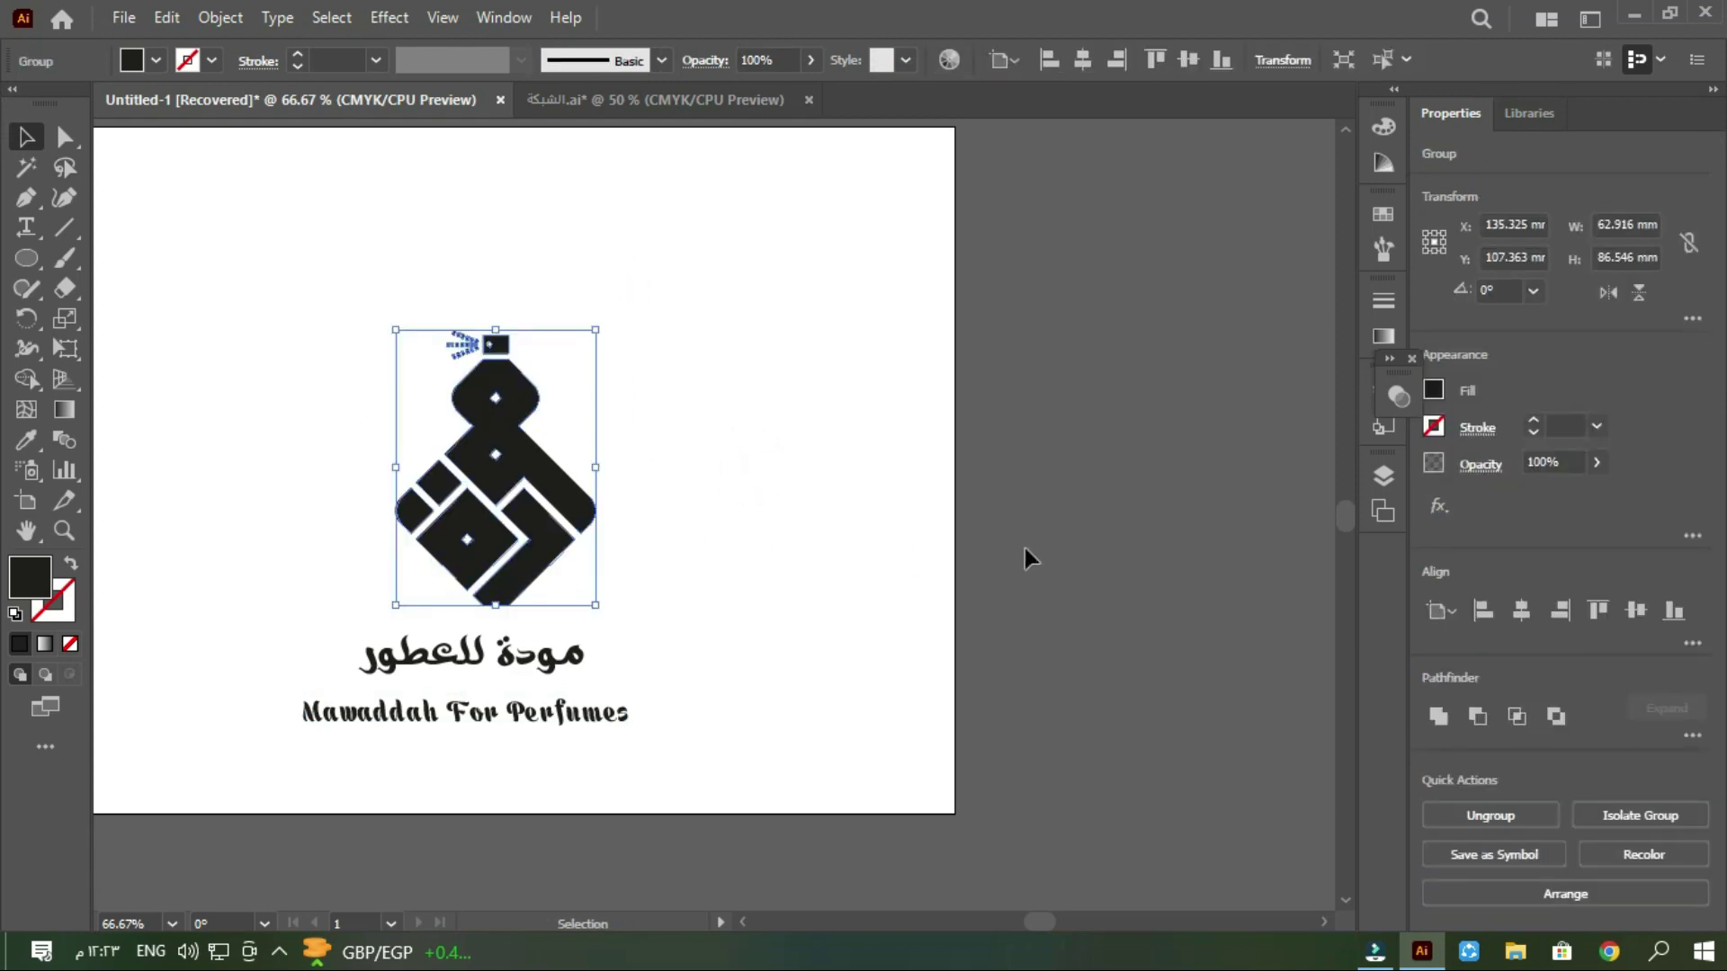
Step: Centre the emblem group and both text lines horizontally on one another
click(945, 535)
drag(708, 467, 909, 485)
drag(871, 308, 541, 788)
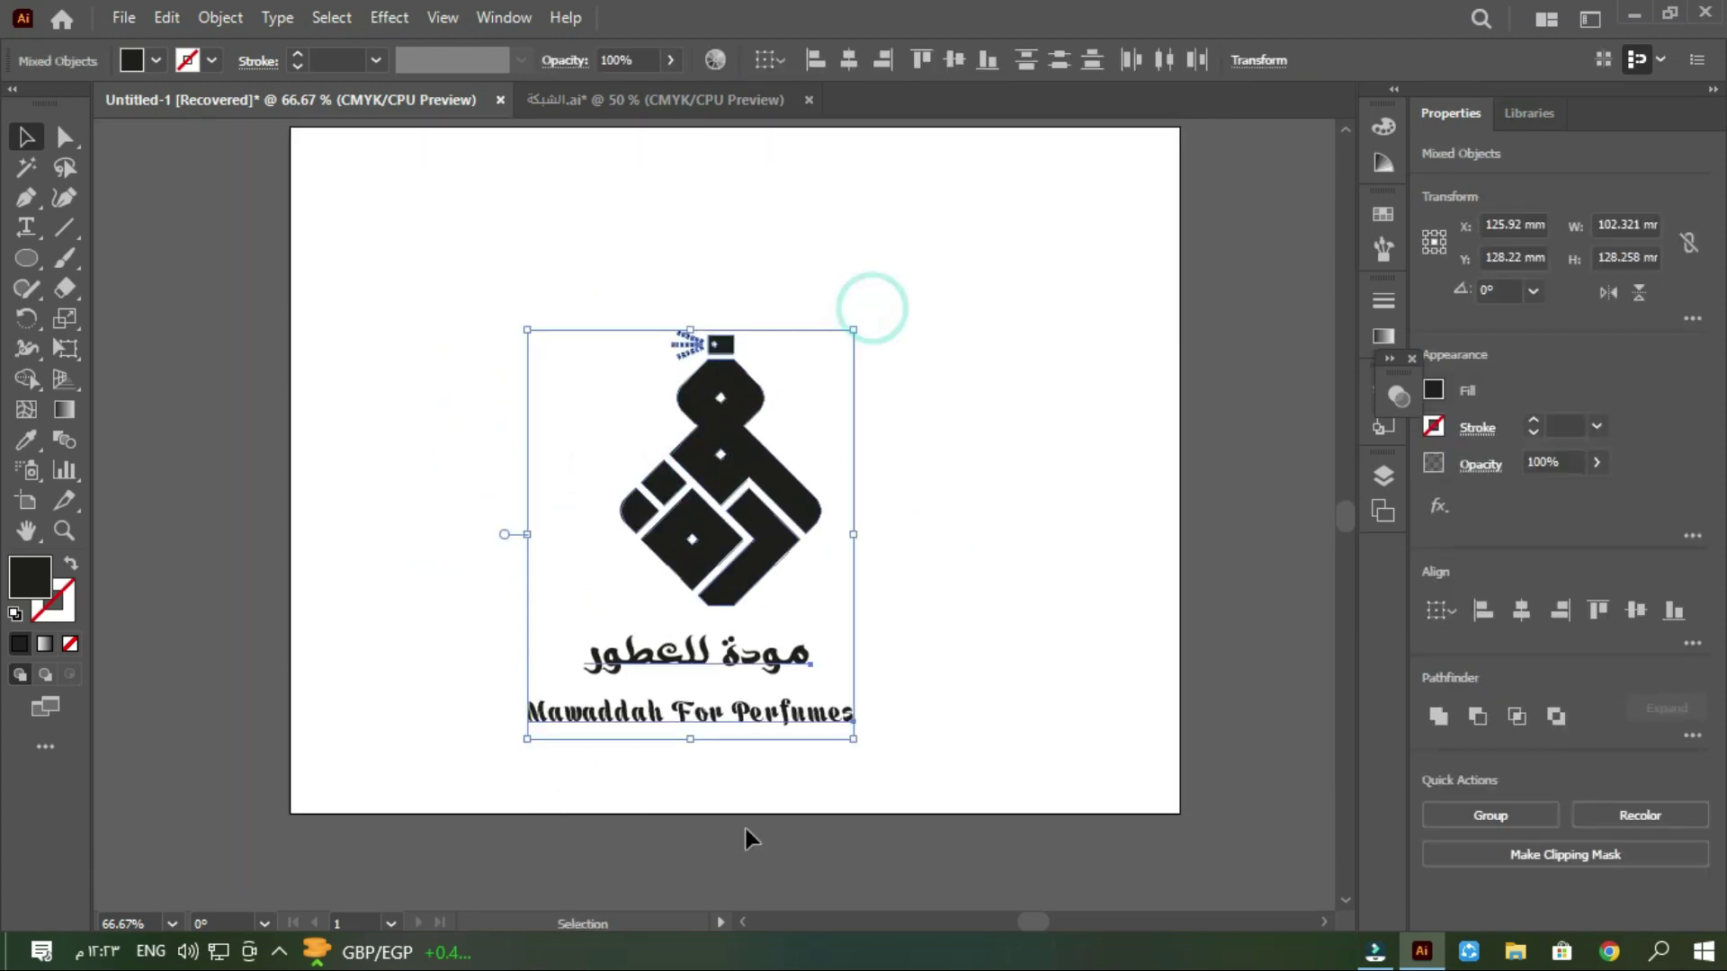
click(1520, 609)
click(984, 521)
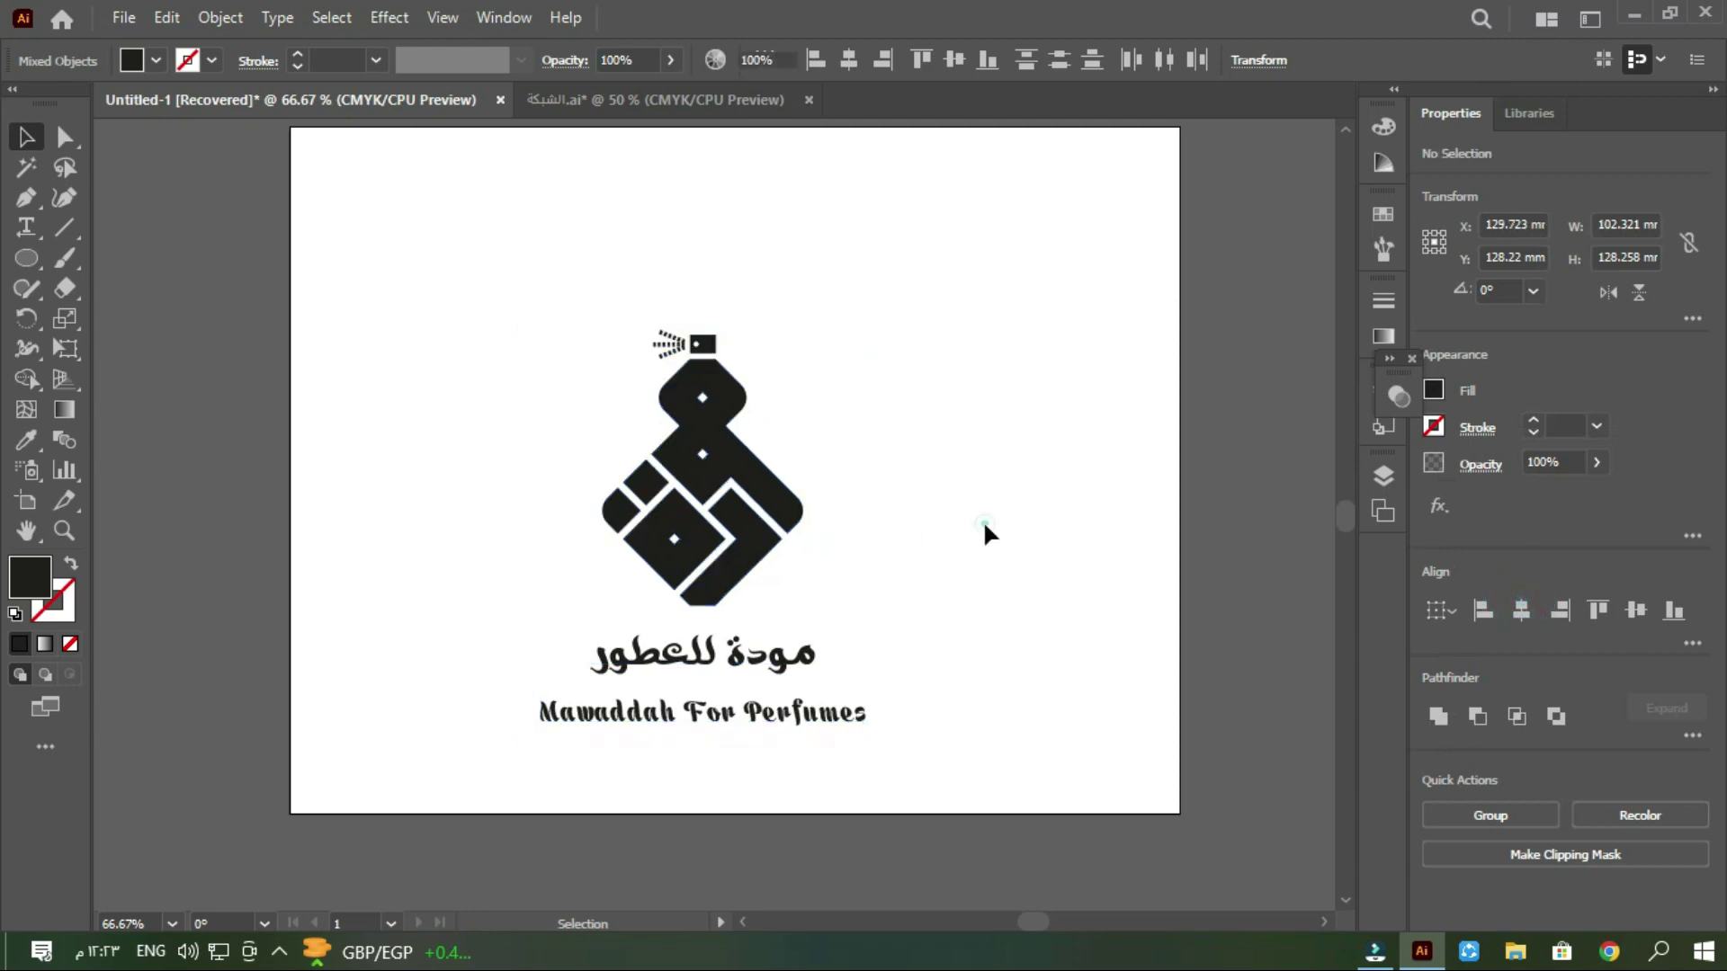
Step: Nudge the English line "Mawaddah For Perfumes" upward, closer to the Arabic text
click(751, 725)
key(Up)
key(Up)
key(Up)
key(Up)
key(Up)
key(Up)
key(Up)
key(Up)
key(Up)
key(Up)
key(Up)
key(Up)
key(Up)
key(Up)
key(Up)
key(Up)
key(Up)
key(Up)
key(Up)
key(Up)
Step: Nudge the Arabic and English text lines up together, closer to the base of the emblem
click(982, 638)
drag(914, 612, 724, 714)
key(Up)
key(Up)
key(Up)
key(Up)
key(Up)
key(Up)
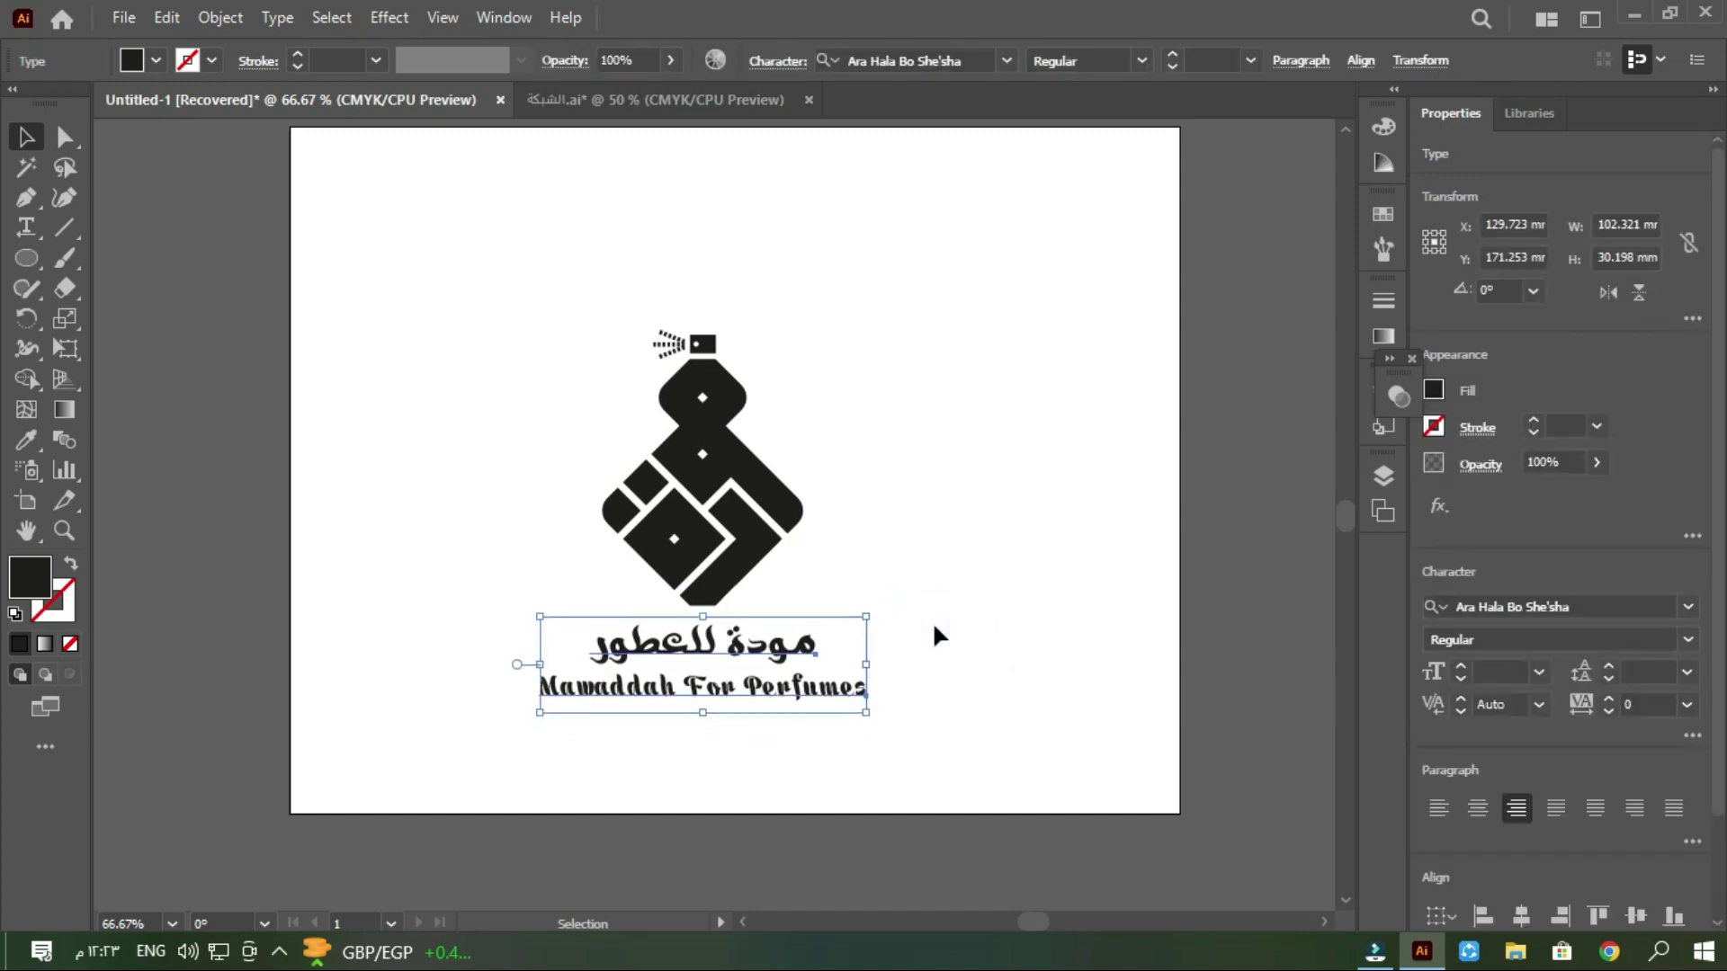
Step: Nudge only the English line down slightly to widen its gap from the Arabic text
click(867, 648)
click(754, 693)
key(Down)
key(Down)
key(Down)
key(Down)
key(Down)
key(Down)
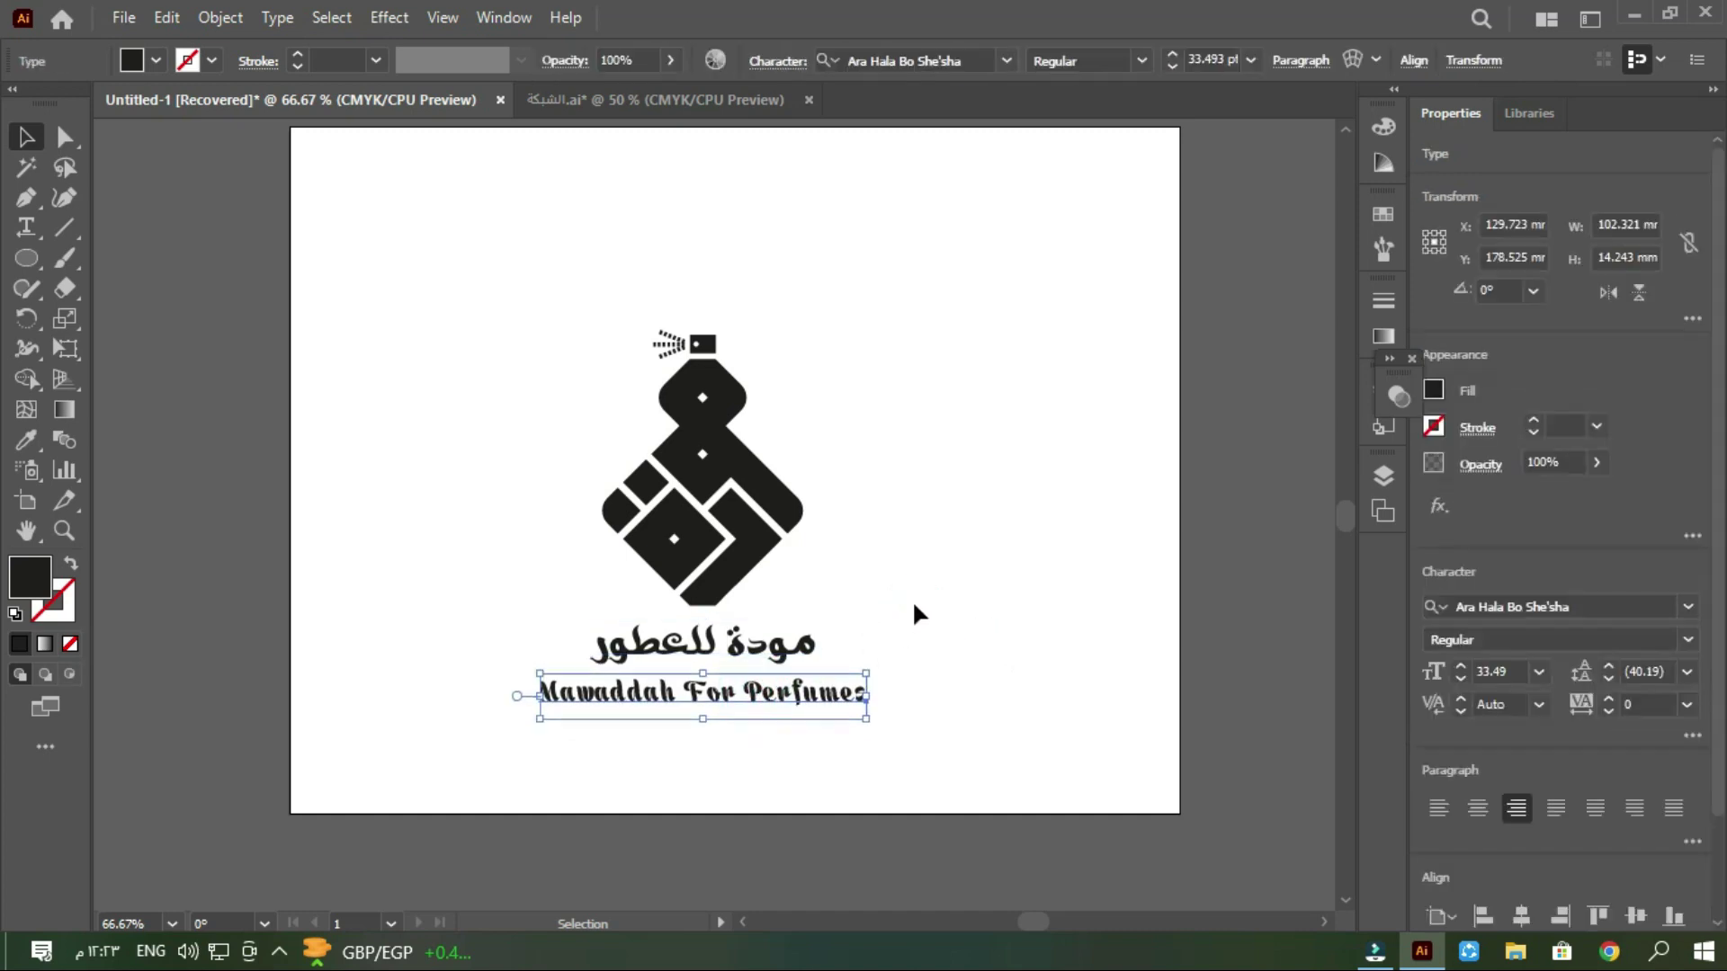
click(914, 604)
Step: Fill the emblem and both text lines with a bright magenta-pink swatch
drag(462, 636, 386, 803)
click(131, 59)
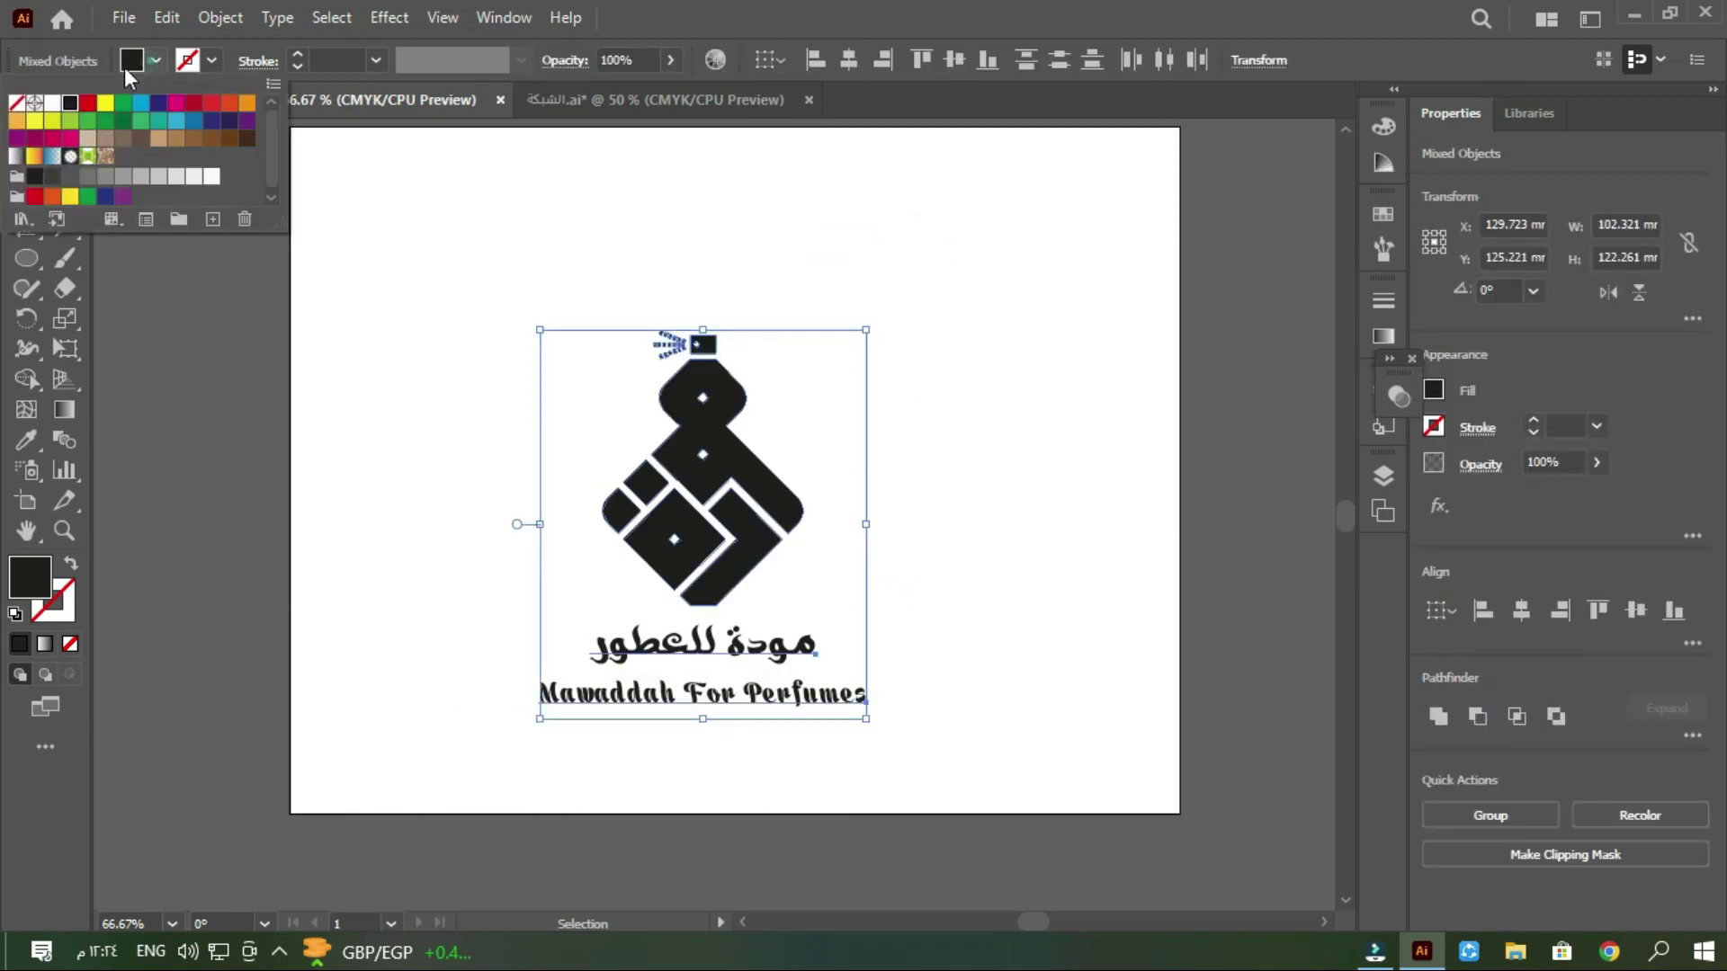
click(70, 137)
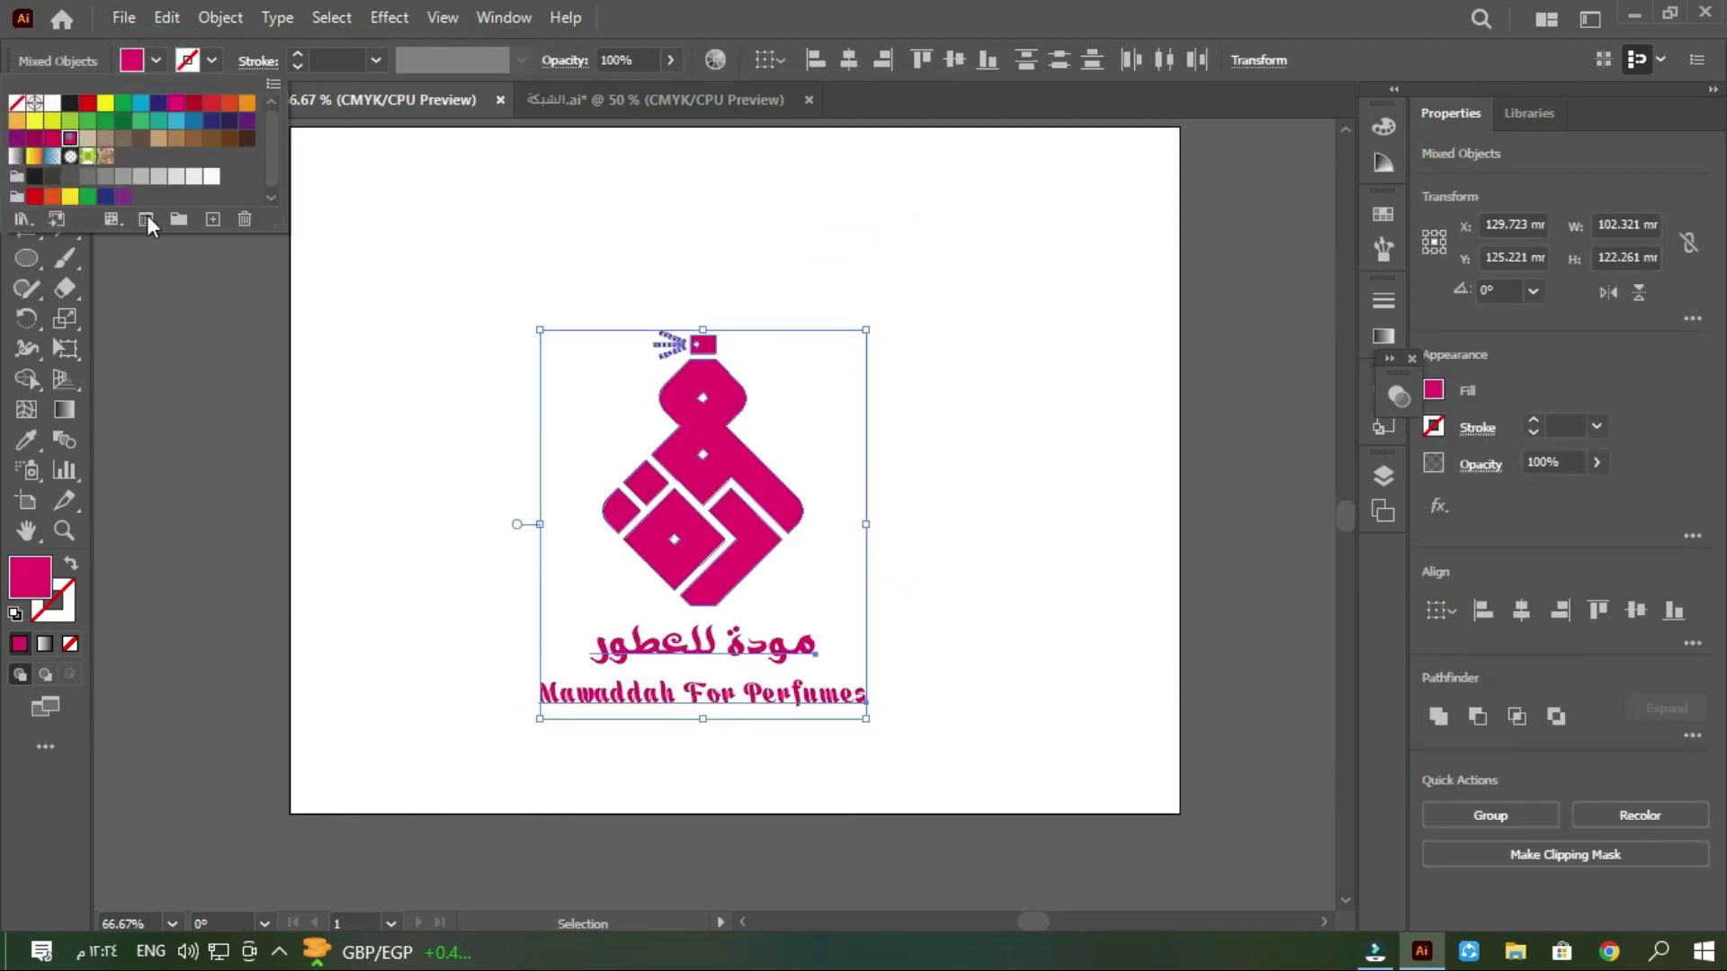
click(339, 401)
drag(862, 419, 871, 427)
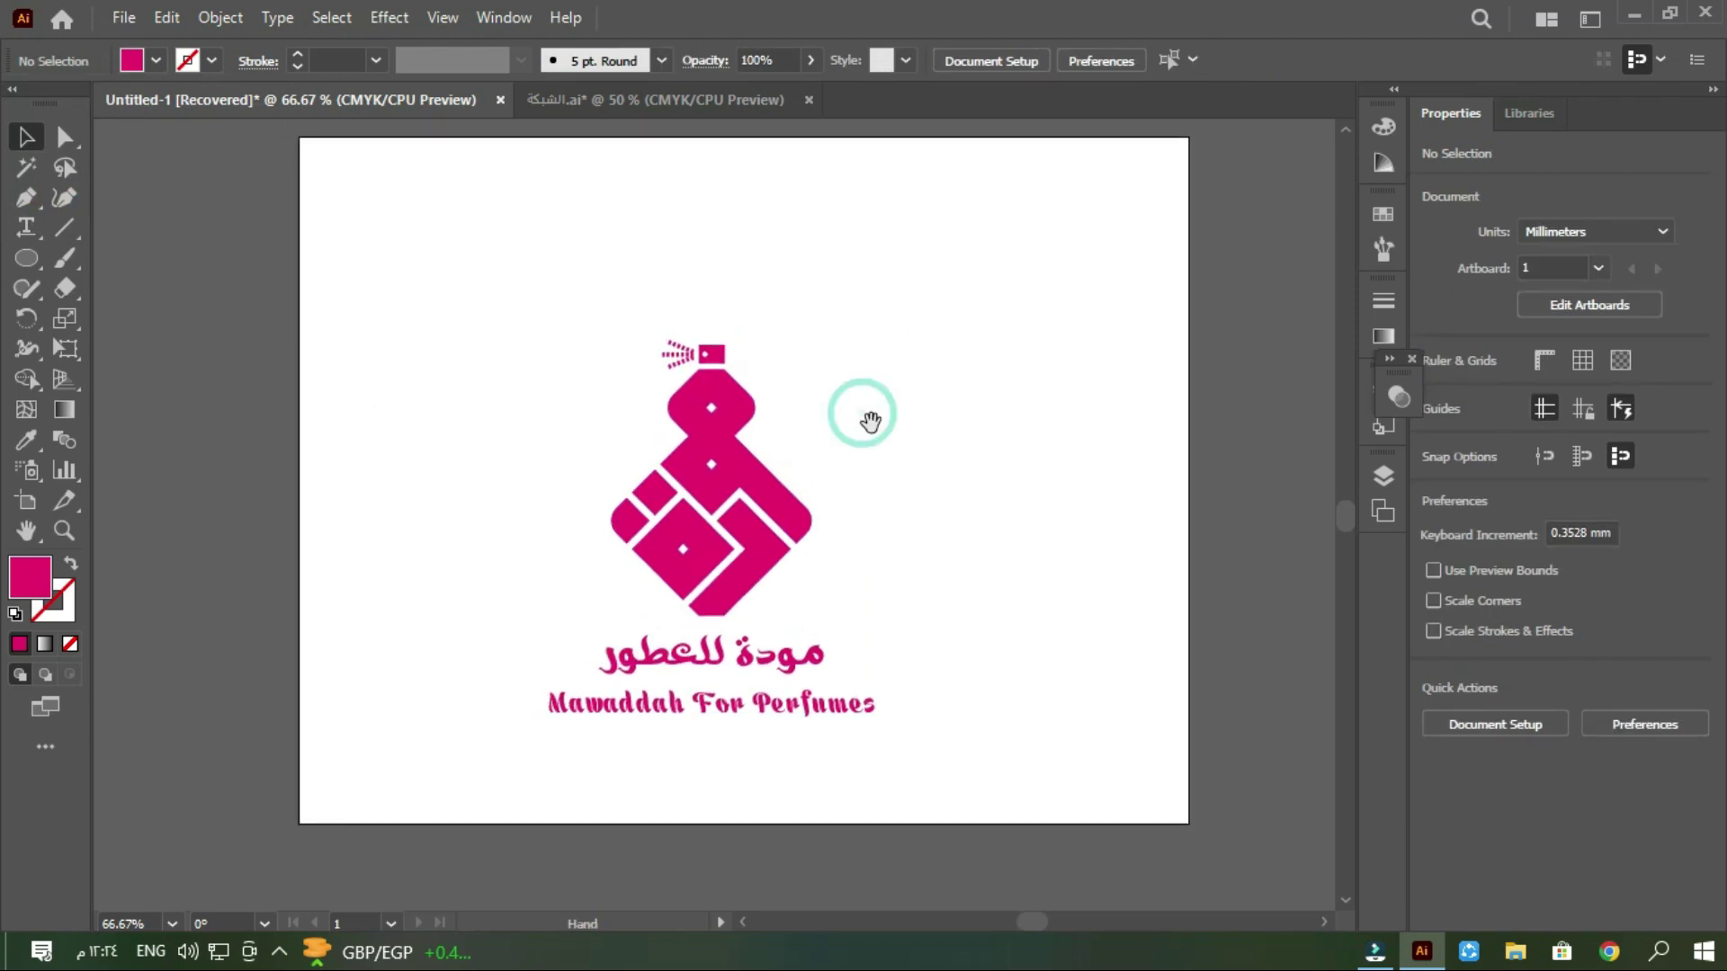
Step: Fill the whole logo, emblem and both text lines, with a dark magenta-purple swatch
drag(905, 284, 537, 748)
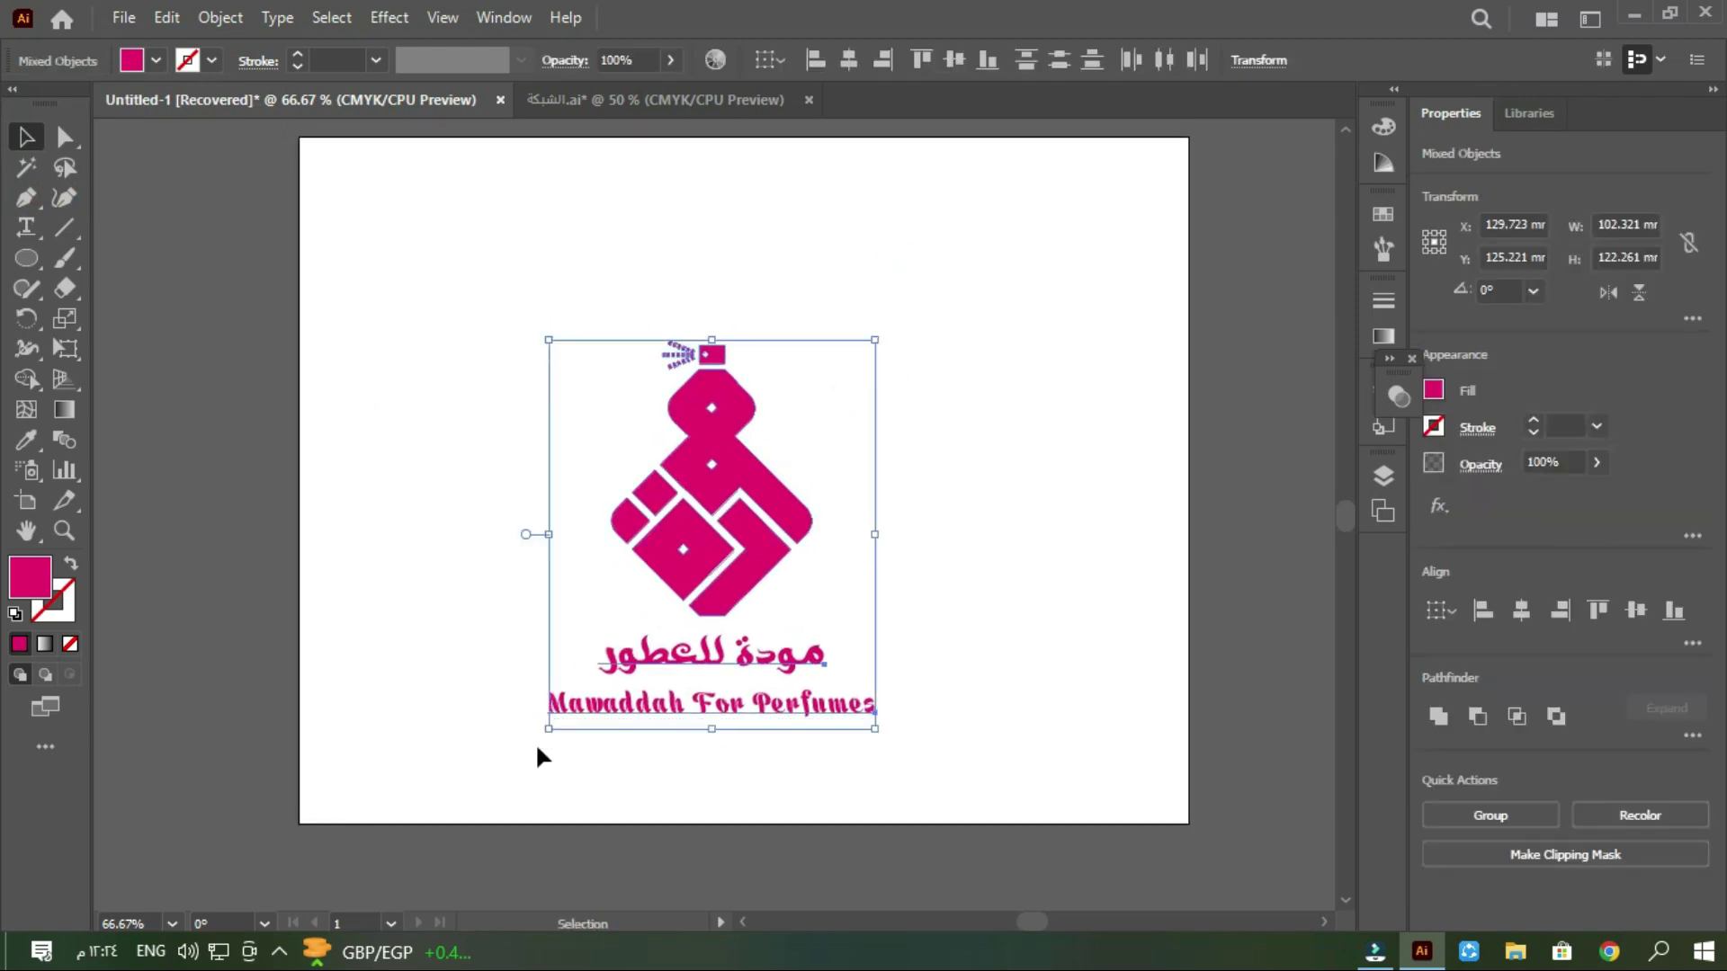
click(158, 60)
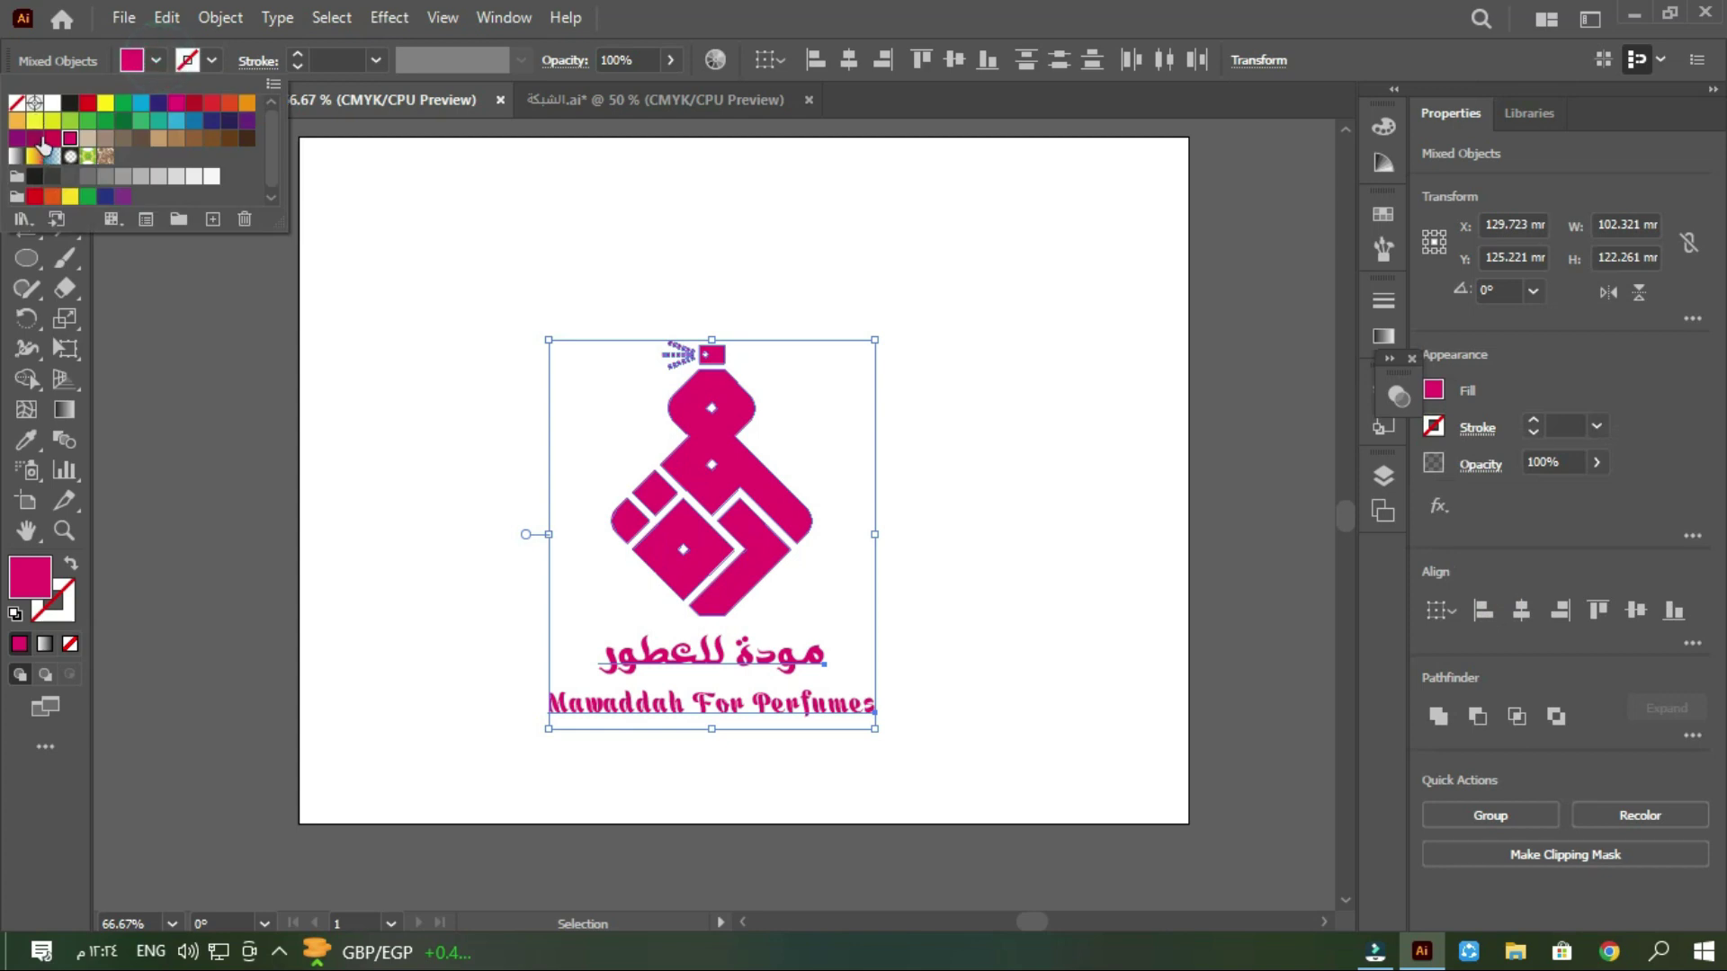
click(40, 141)
click(231, 364)
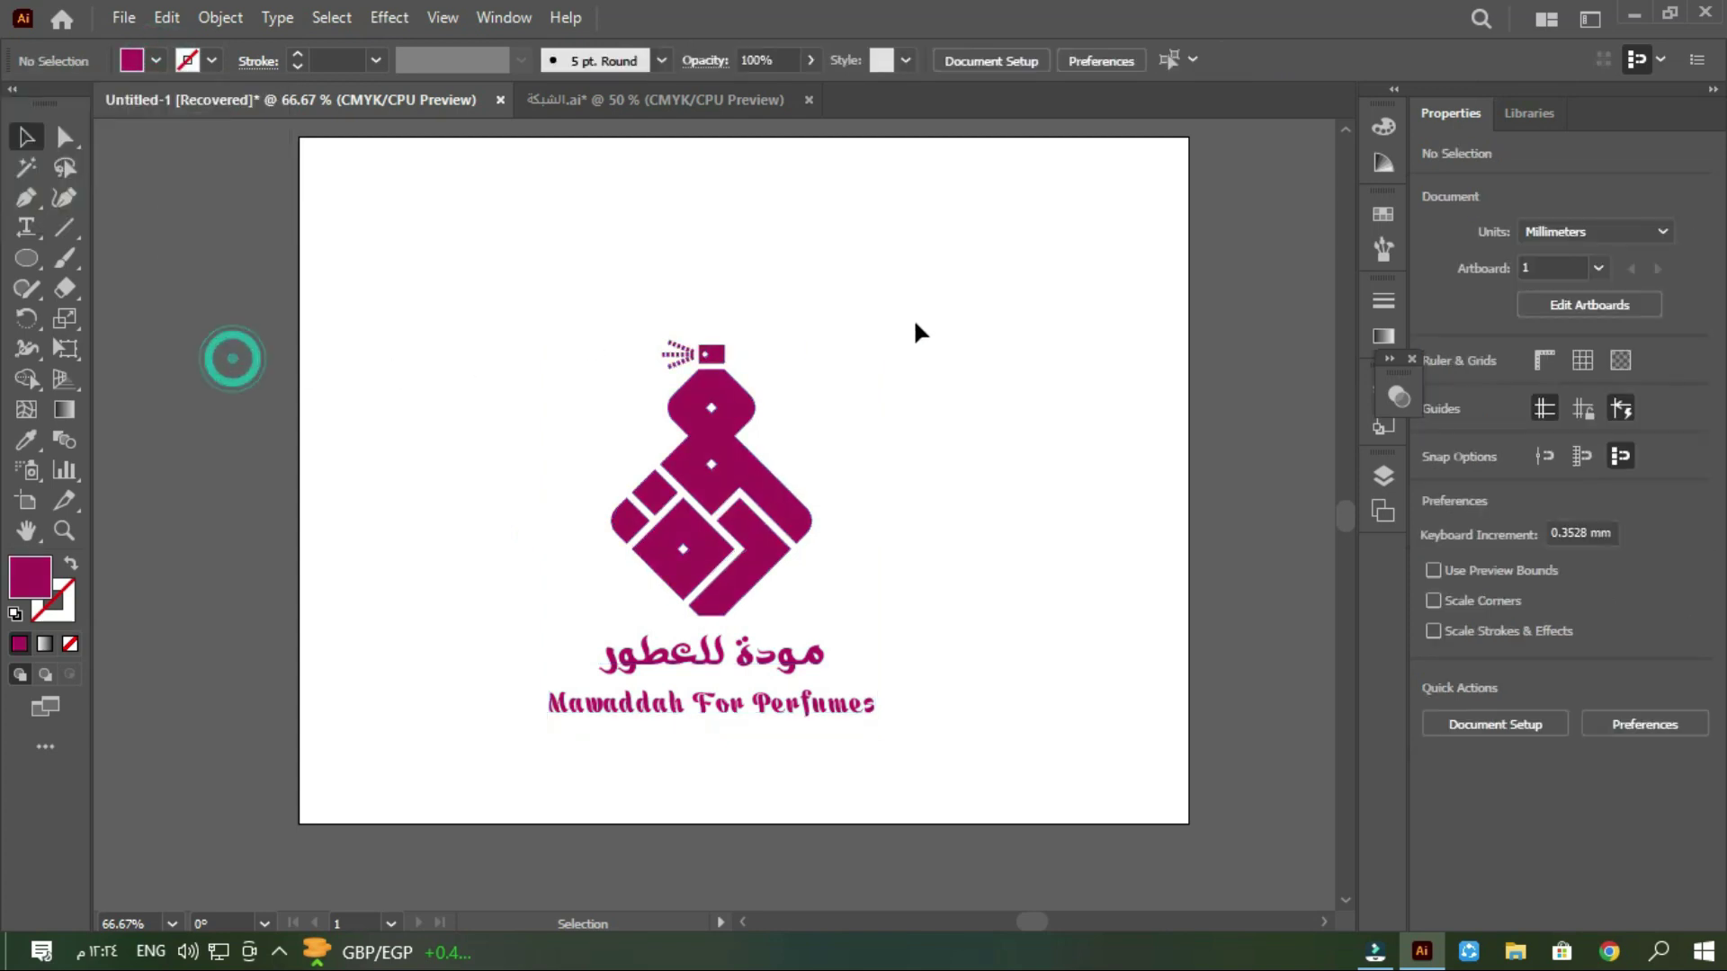